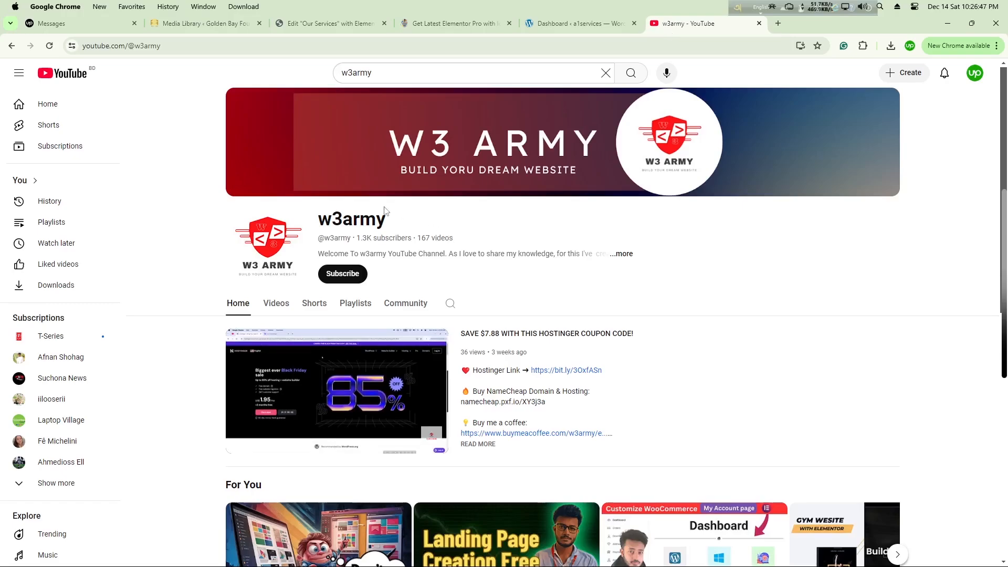
# Step: Browse the w3army channel's videos and subscribe to the channel
pyautogui.click(282, 309)
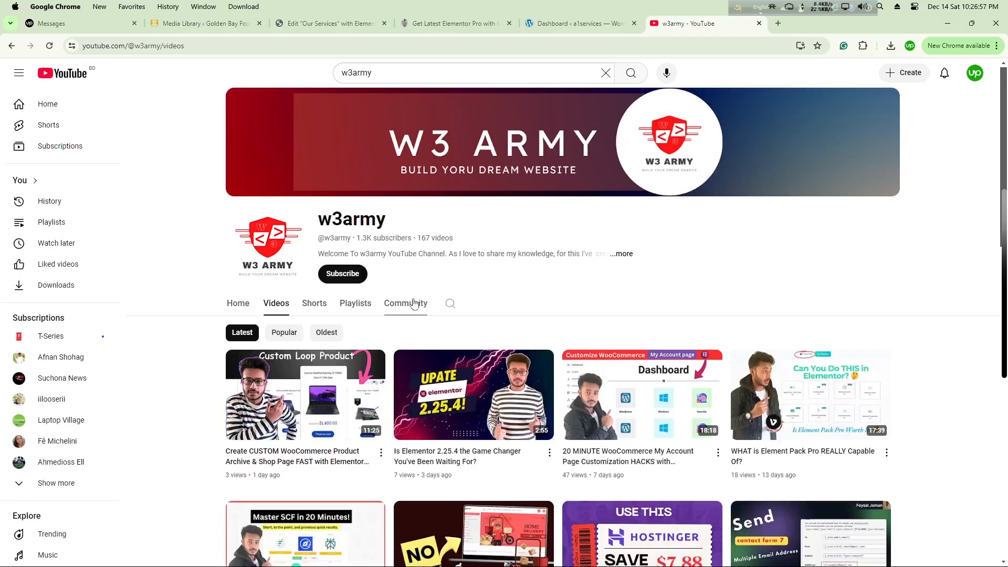
pyautogui.scroll(-3, 394, 304)
pyautogui.scroll(2, 393, 303)
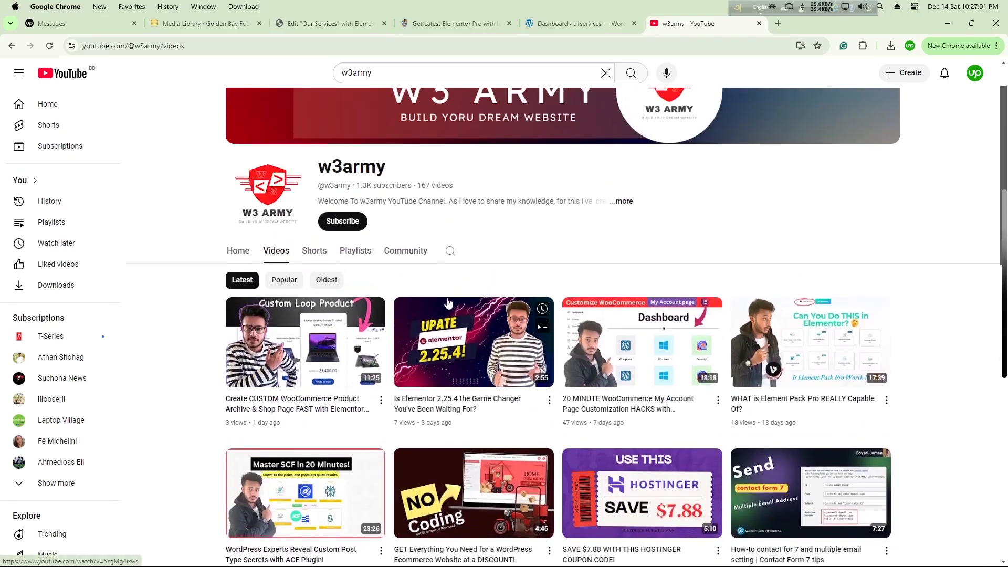
pyautogui.click(350, 223)
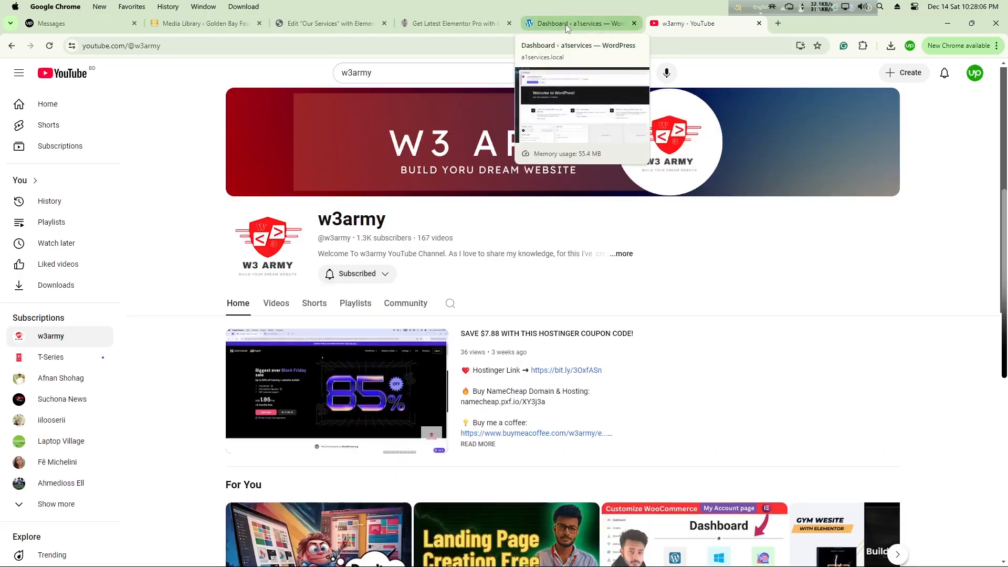
# Step: Switch to the a1services WordPress dashboard and create a new page
pyautogui.click(565, 24)
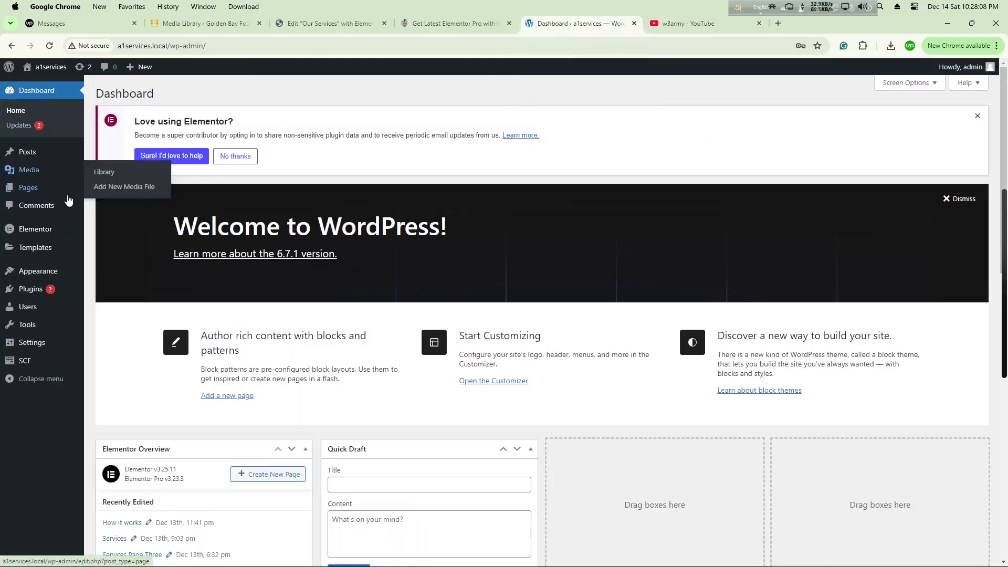
pyautogui.moveTo(79, 184)
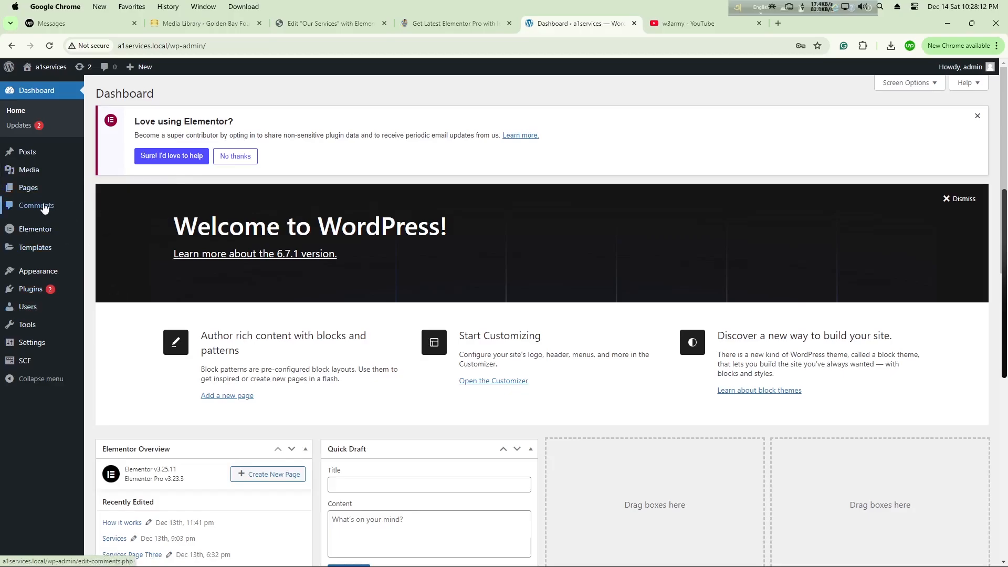
pyautogui.moveTo(26, 189)
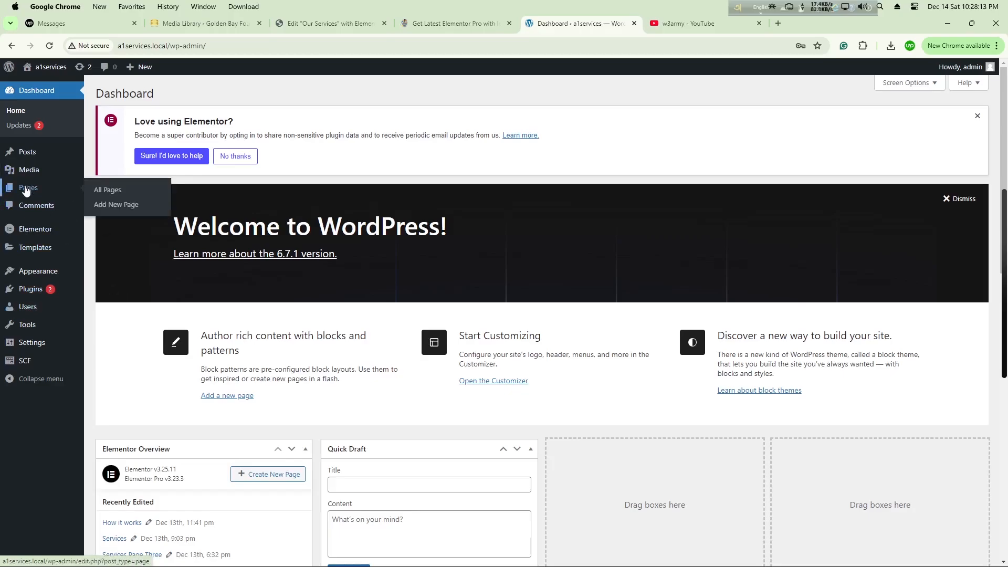
pyautogui.click(116, 205)
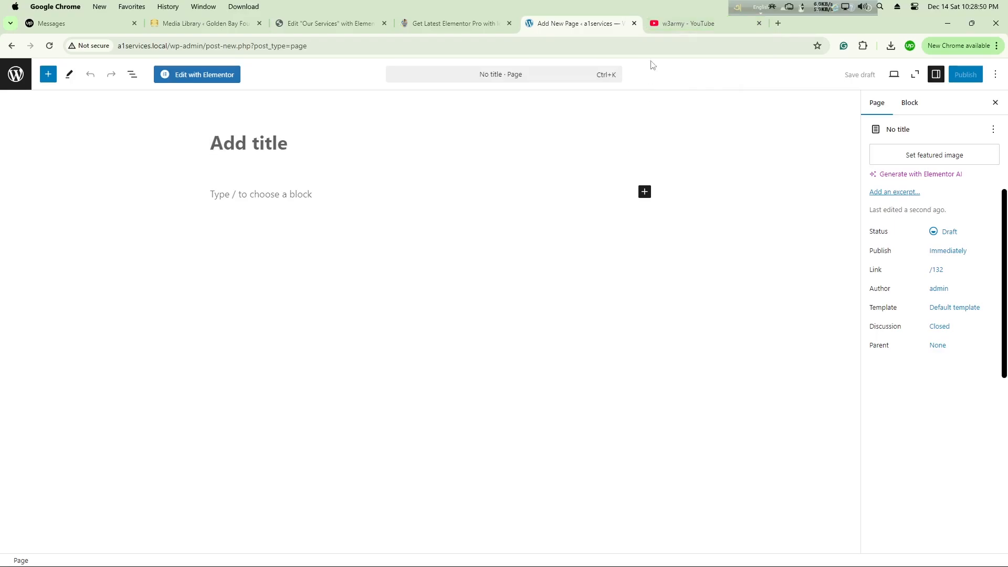
# Step: Publish the new page under the title Client Satisfaction and open it for editing with Elementor
pyautogui.click(681, 25)
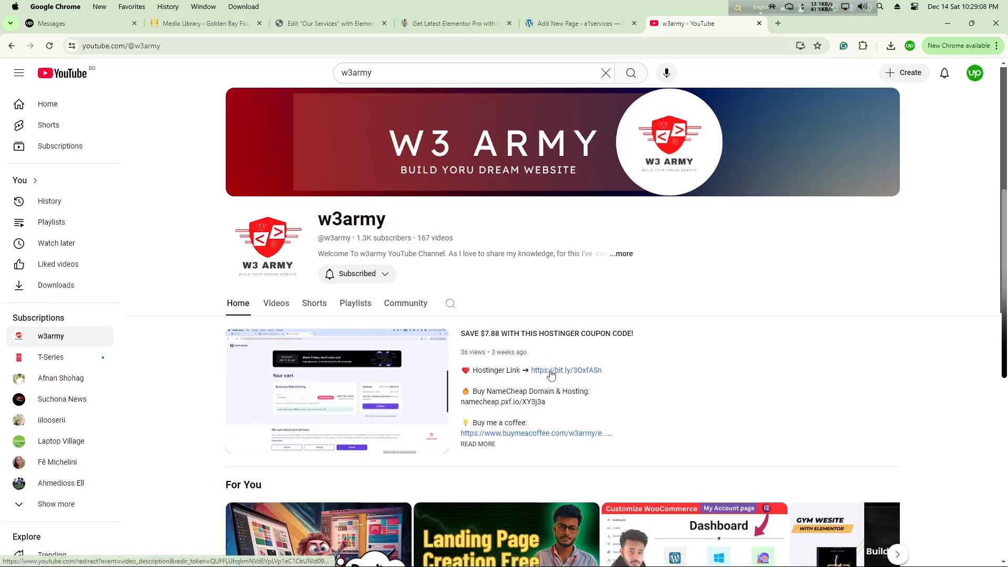
pyautogui.click(547, 23)
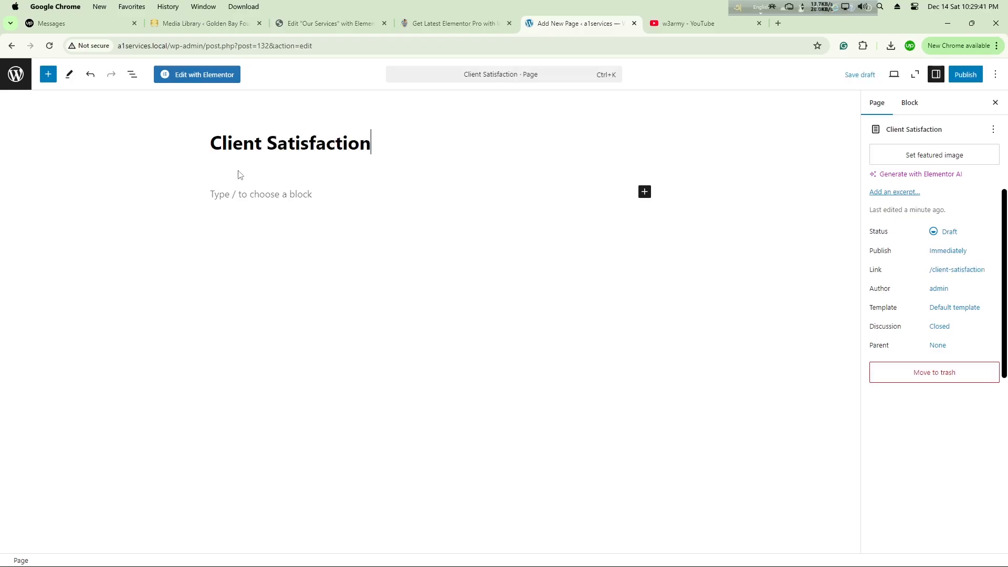
pyautogui.click(961, 77)
pyautogui.click(968, 74)
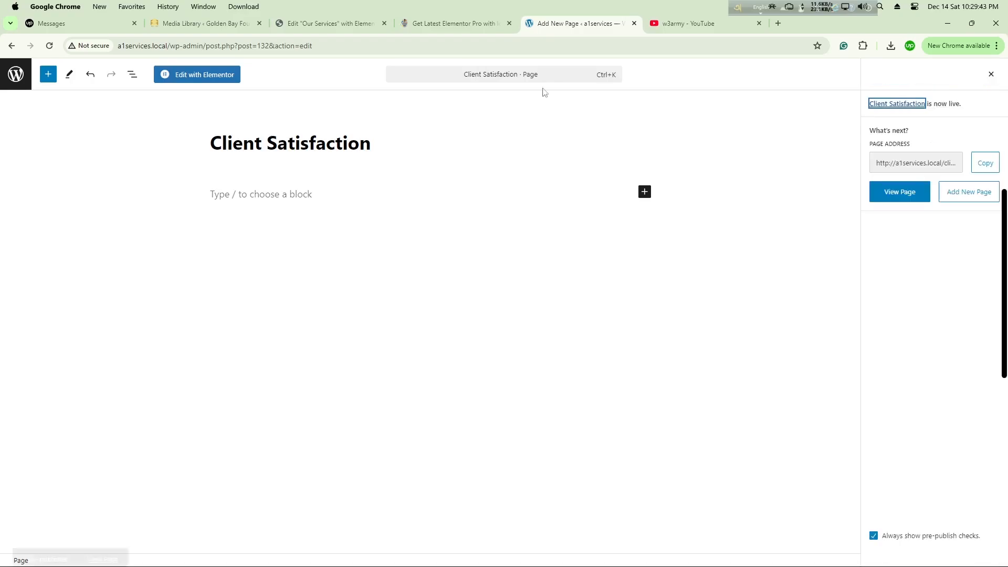
pyautogui.click(192, 80)
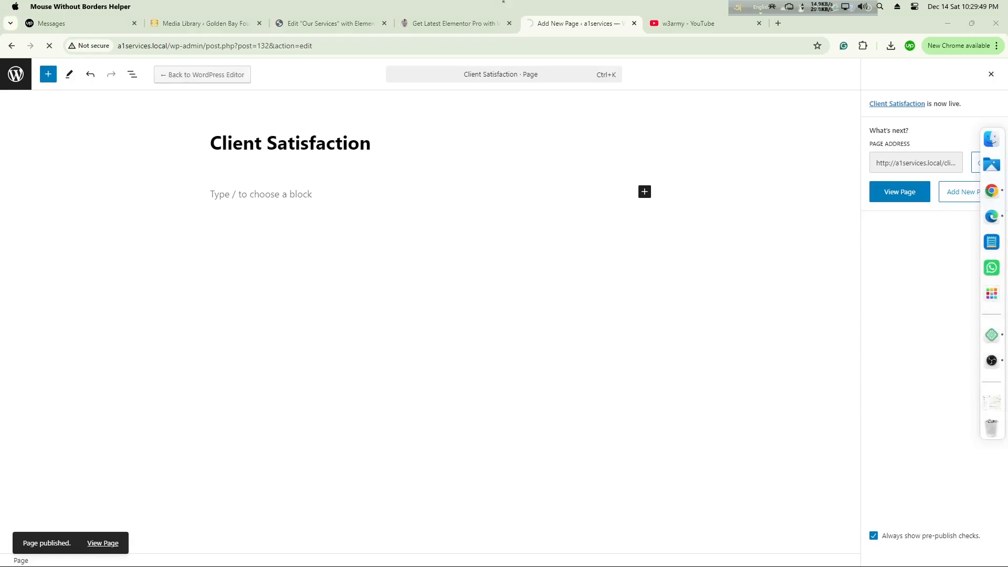
# Step: Examine the satisfaction section with the worker image and counters on the Our Services reference page
pyautogui.click(342, 23)
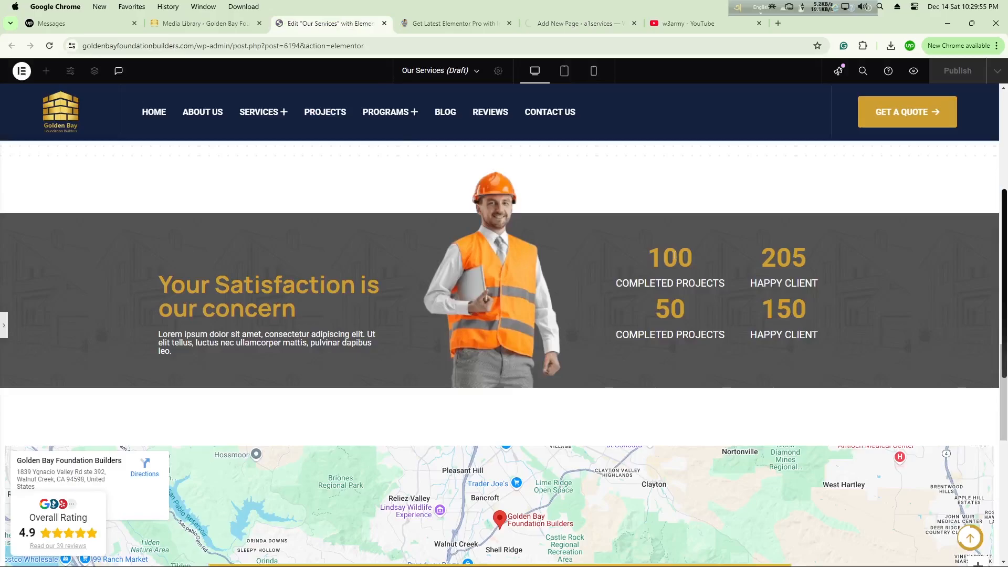
pyautogui.click(585, 24)
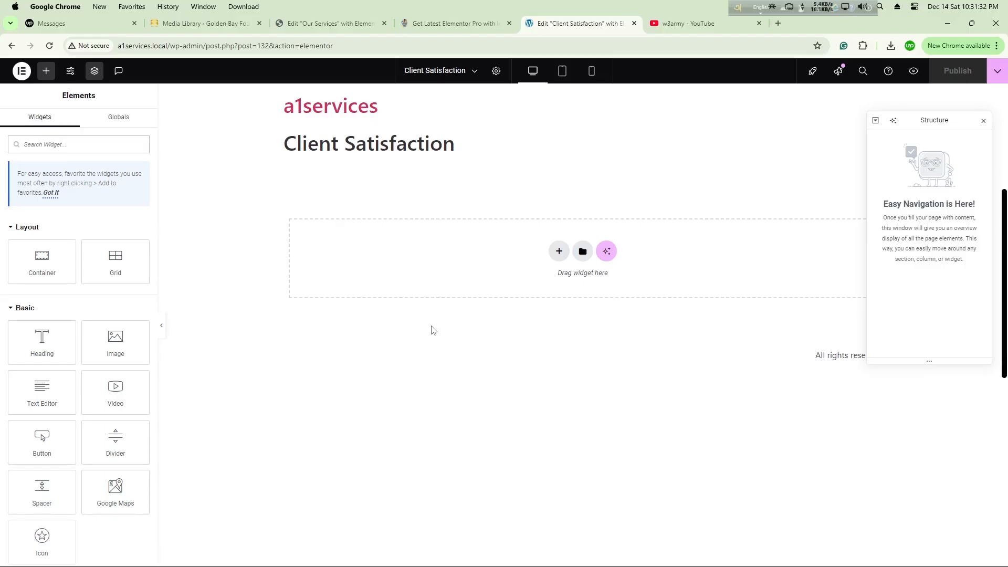
# Step: Proceed to checkout for the Get Latest Elementor Pro product and apply the discount code CWD2024
pyautogui.click(447, 25)
pyautogui.click(647, 404)
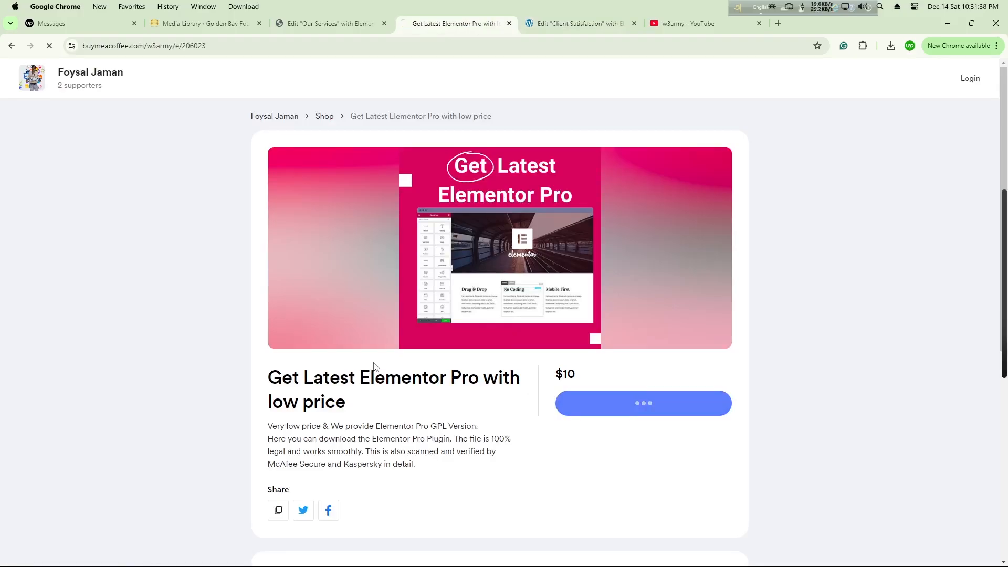
pyautogui.click(394, 268)
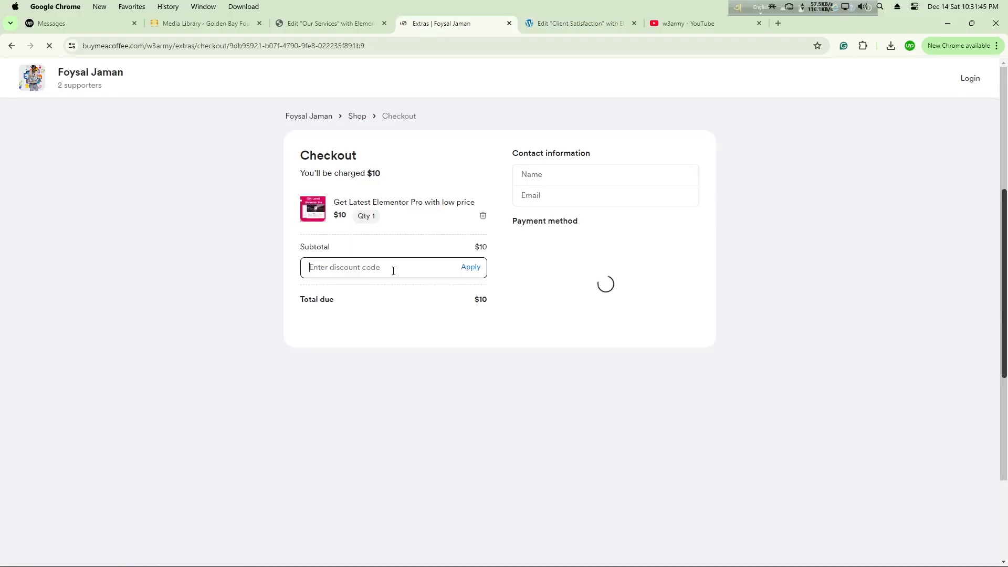
pyautogui.write('CS')
pyautogui.click(471, 267)
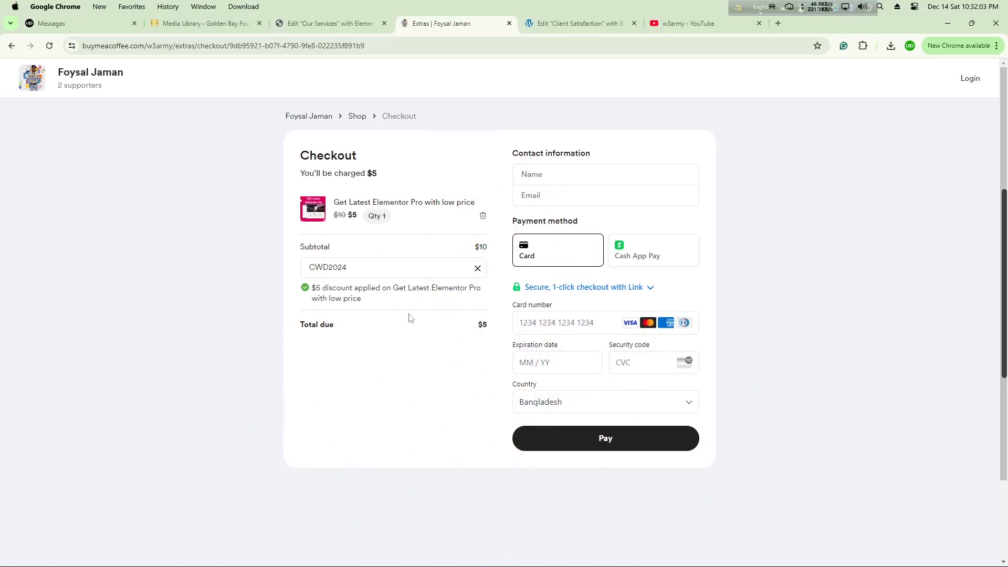
pyautogui.moveTo(372, 276); pyautogui.dragTo(323, 278)
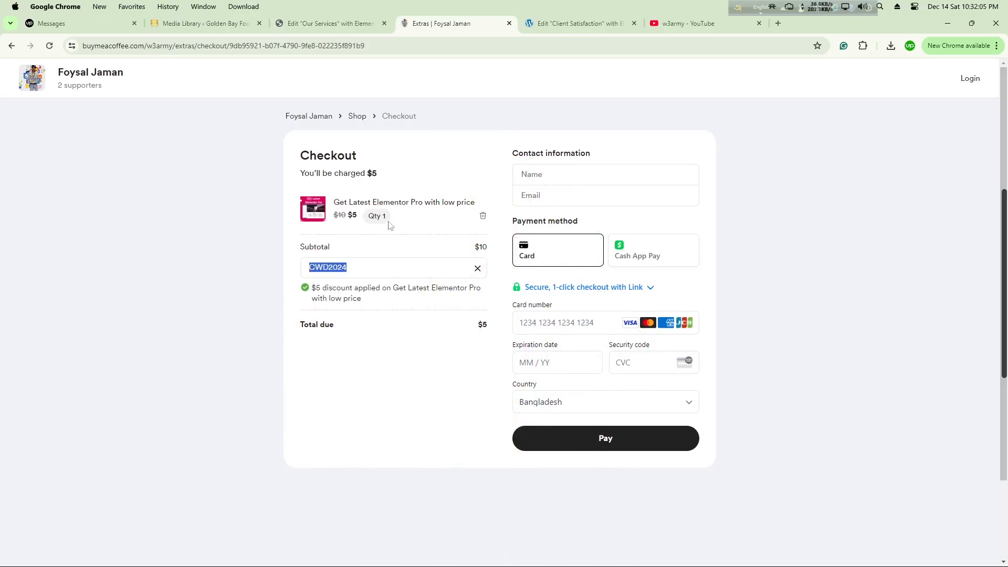
# Step: Open w3learner.com in a new browser tab and view its Resources page
pyautogui.click(779, 23)
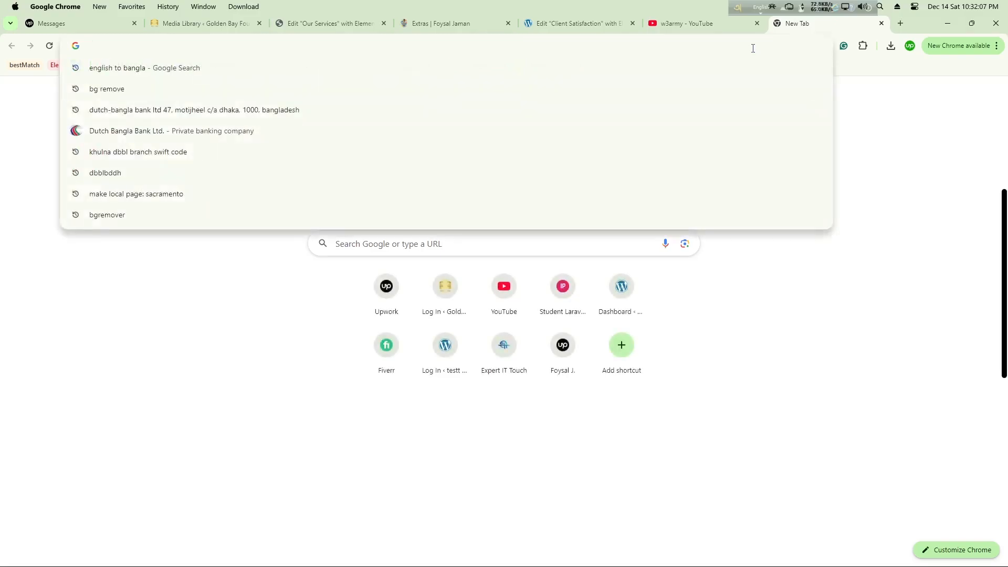
pyautogui.write('w3learner.com')
pyautogui.press('Return')
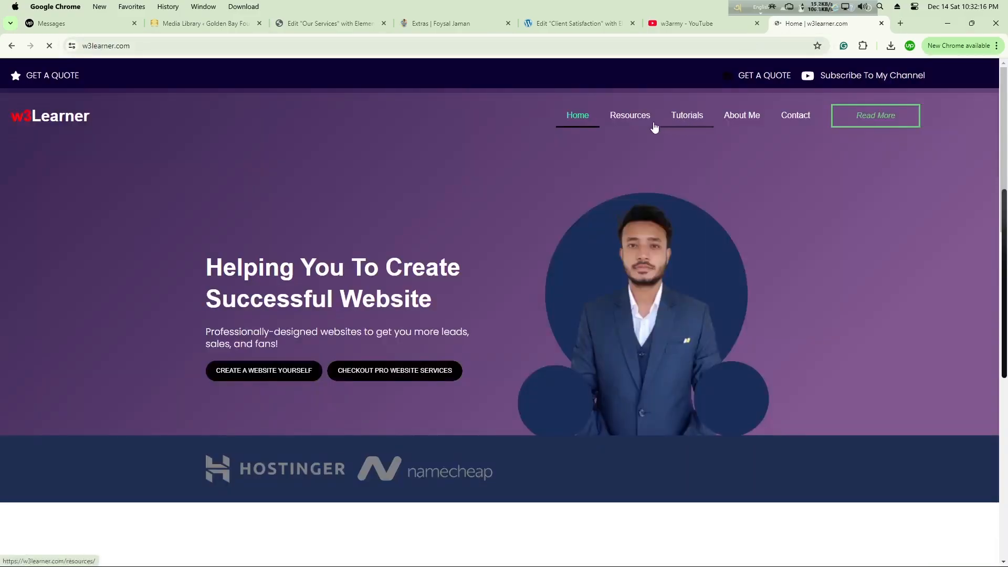
pyautogui.click(630, 121)
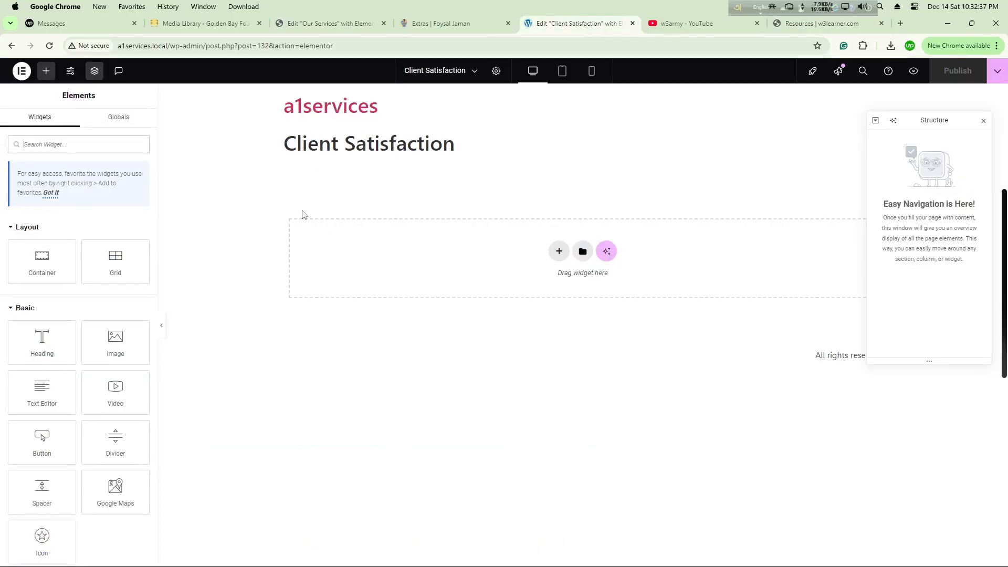
# Step: Set the Client Satisfaction page's layout to Elementor Canvas
pyautogui.click(497, 71)
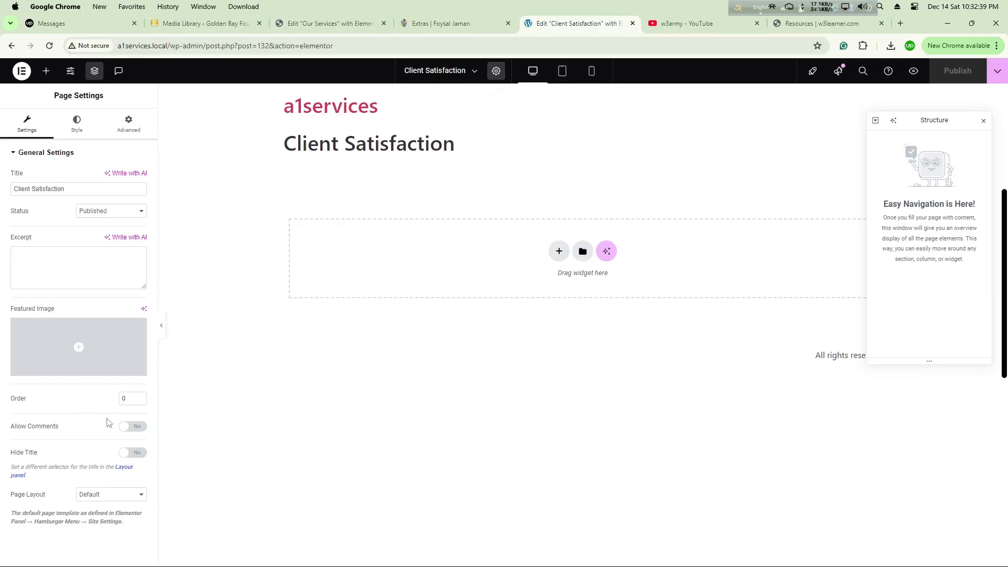
pyautogui.click(97, 494)
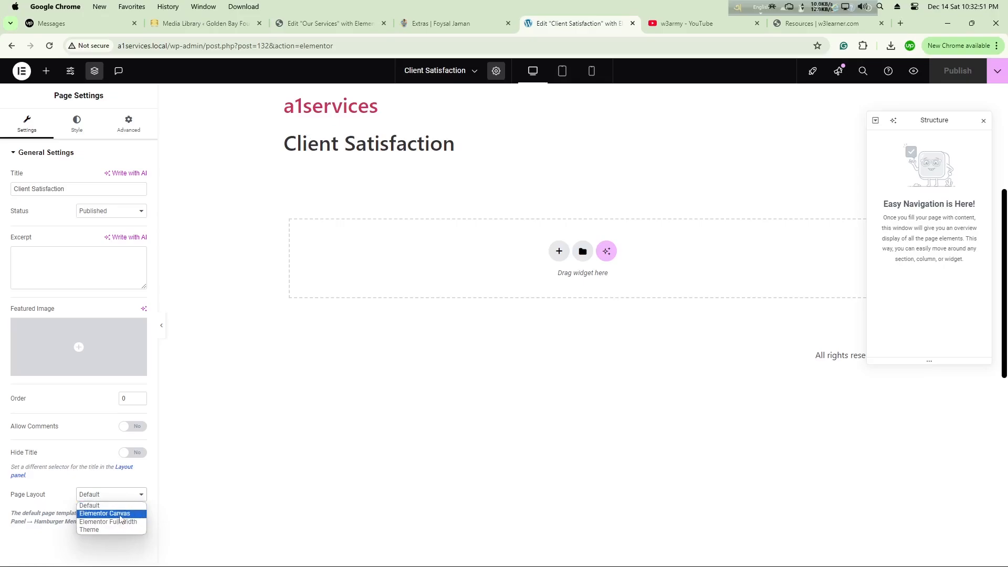
pyautogui.click(124, 514)
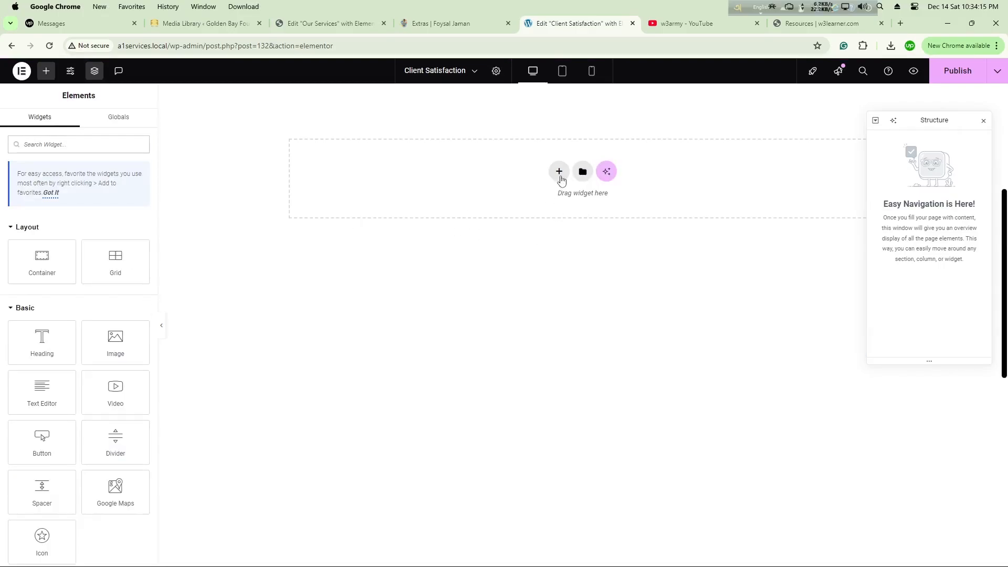
# Step: Add a single-column Flexbox container to the page and set its content width to Full Width
pyautogui.click(560, 172)
pyautogui.click(549, 205)
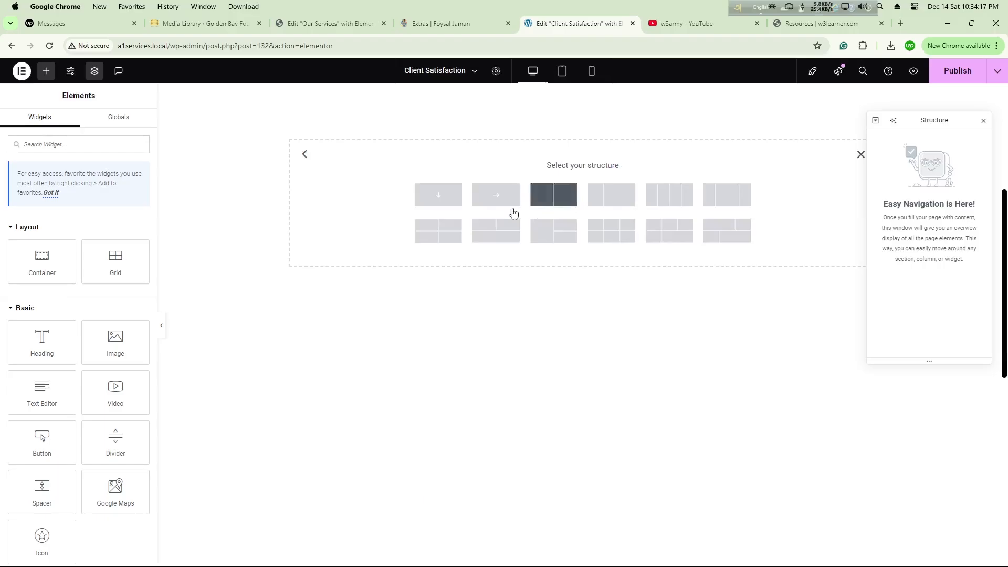
pyautogui.click(444, 201)
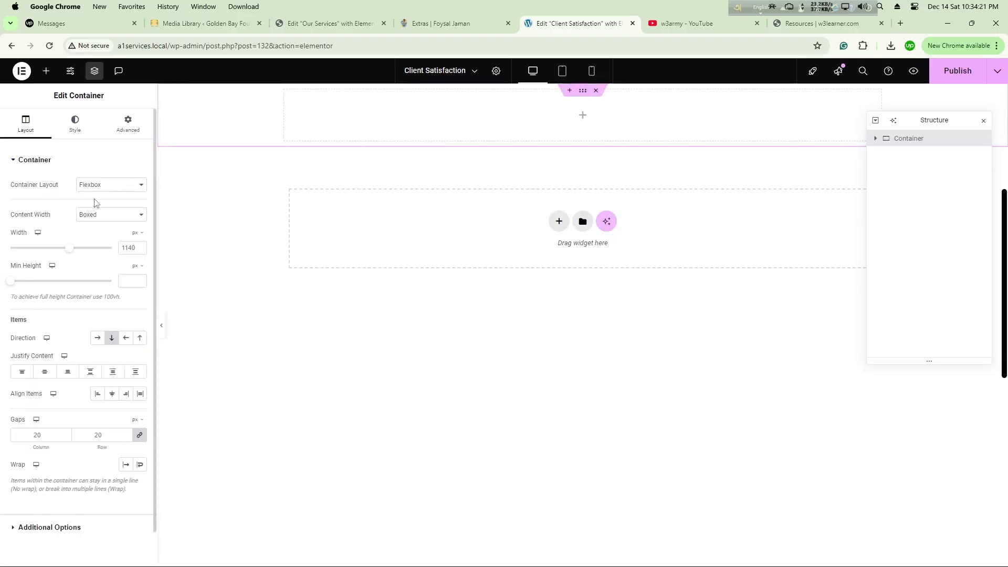
pyautogui.click(96, 220)
pyautogui.click(95, 232)
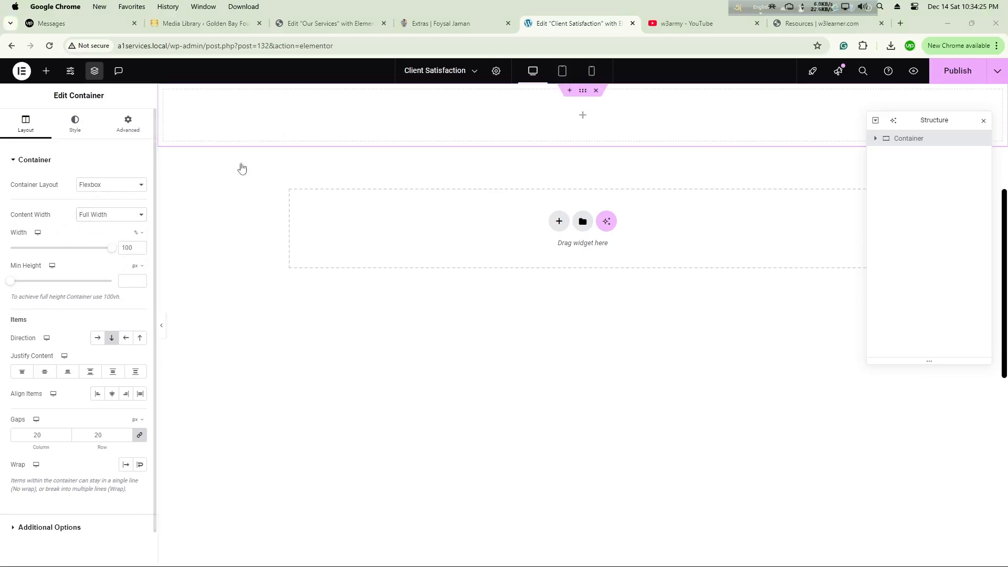
# Step: Nest a new container inside the outer container and set its content width to Full Width
pyautogui.click(47, 71)
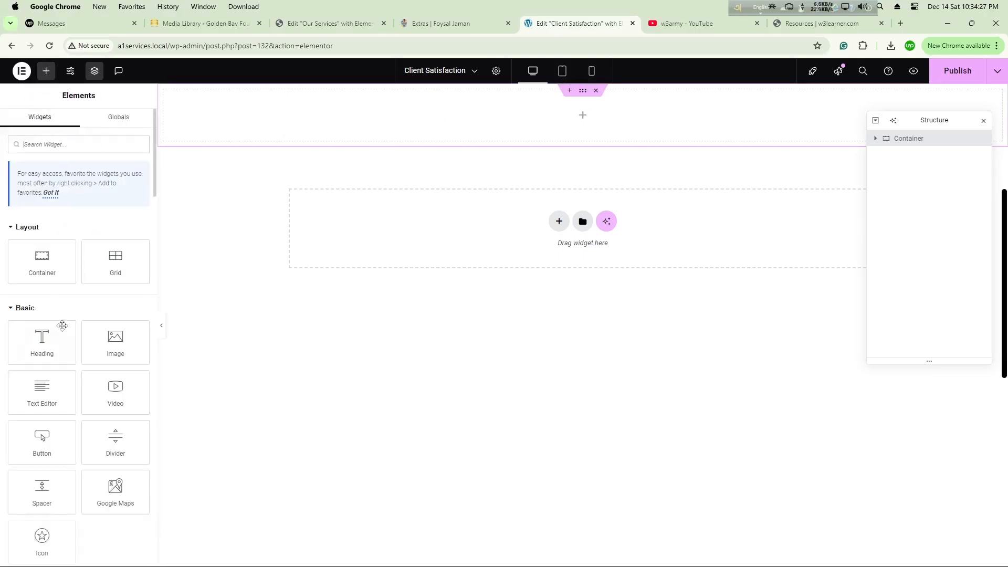
pyautogui.moveTo(42, 261); pyautogui.dragTo(481, 118)
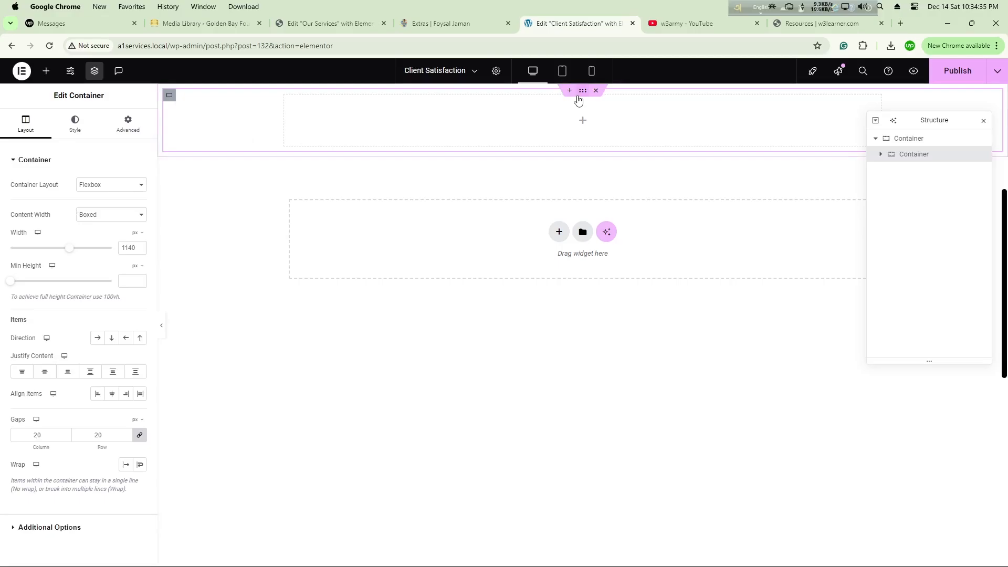
pyautogui.click(105, 215)
pyautogui.click(102, 227)
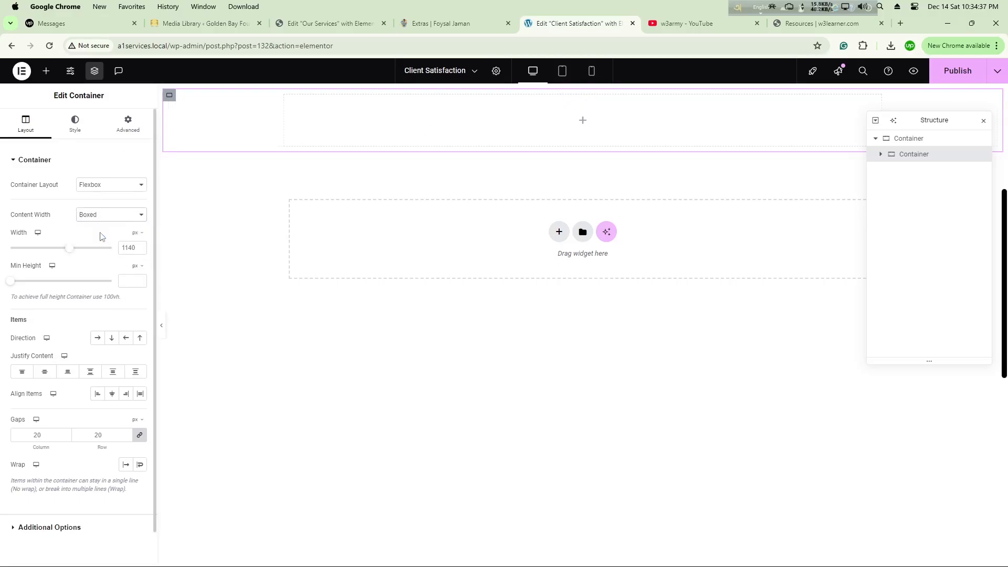
# Step: Place a container inside the nested container and duplicate it twice to get three child containers
pyautogui.click(47, 70)
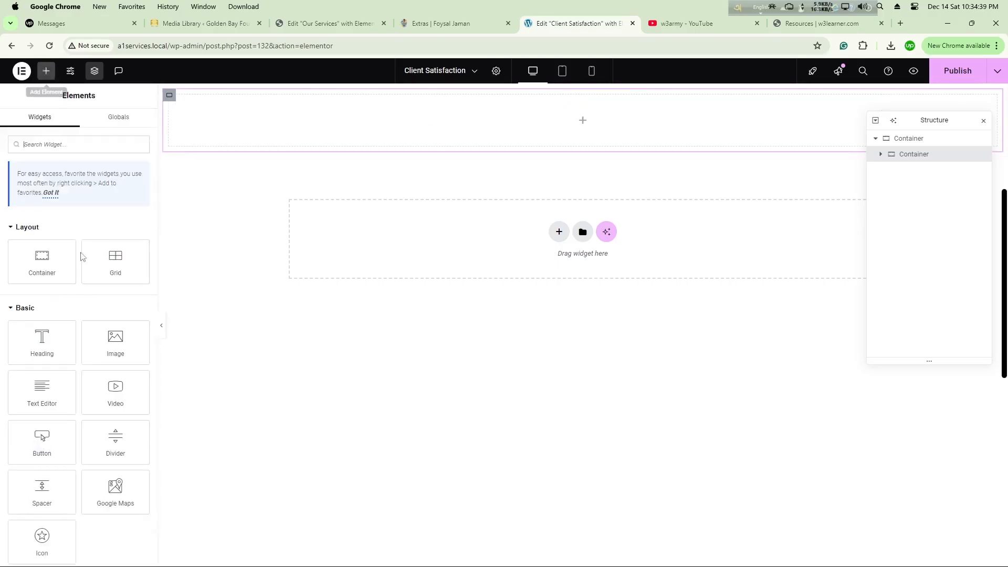
pyautogui.moveTo(38, 264); pyautogui.dragTo(392, 133)
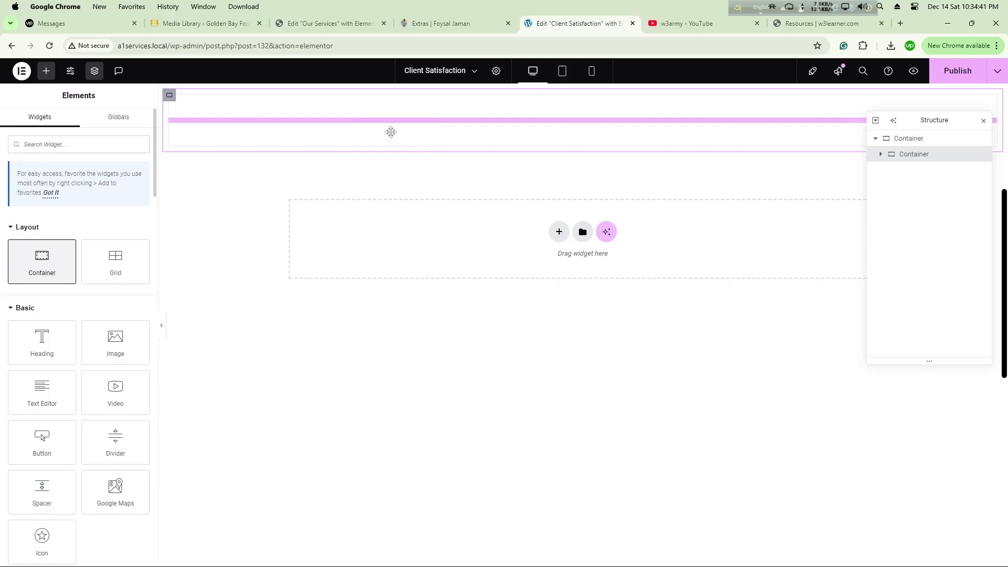
pyautogui.rightClick(176, 102)
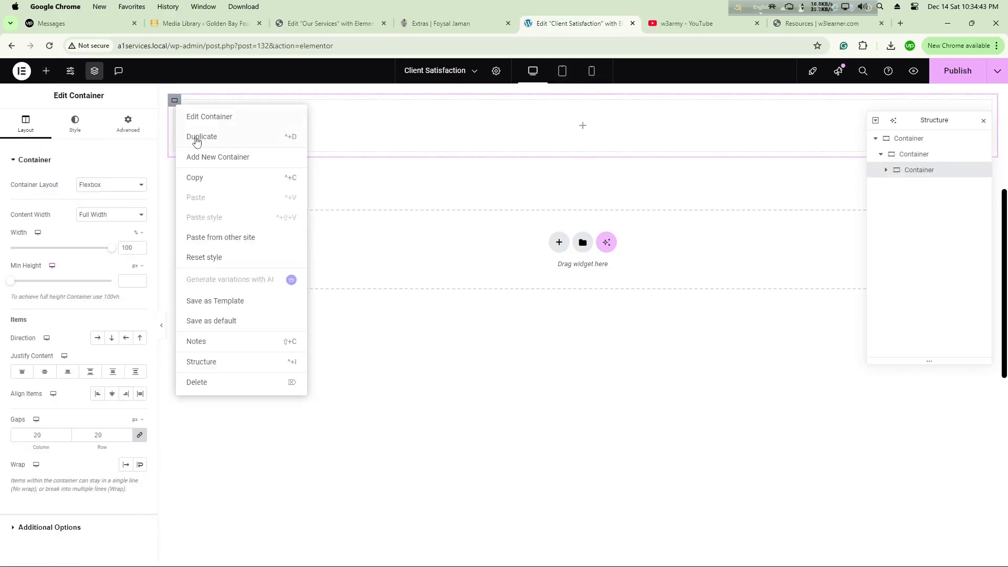
pyautogui.click(194, 139)
pyautogui.rightClick(176, 176)
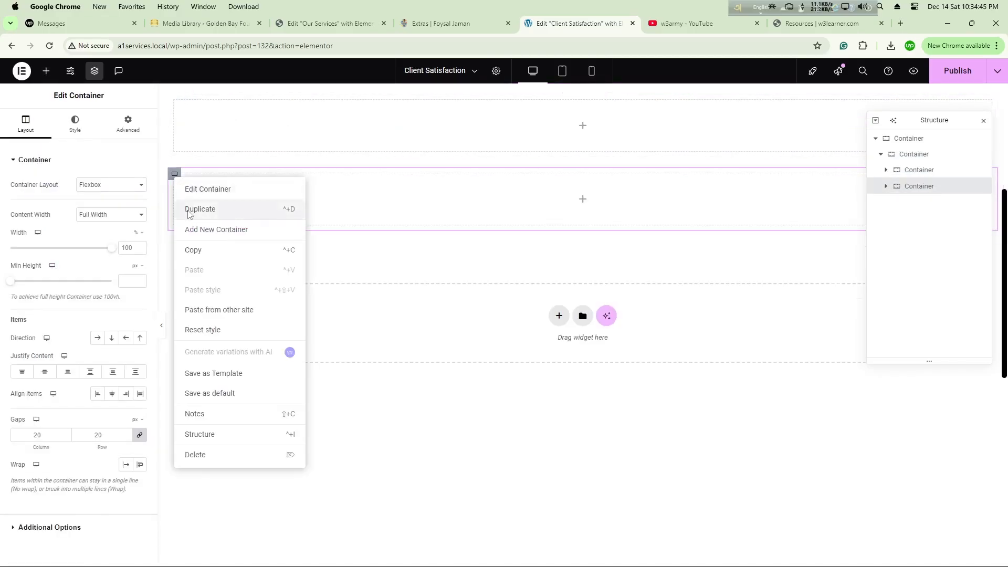
pyautogui.click(186, 209)
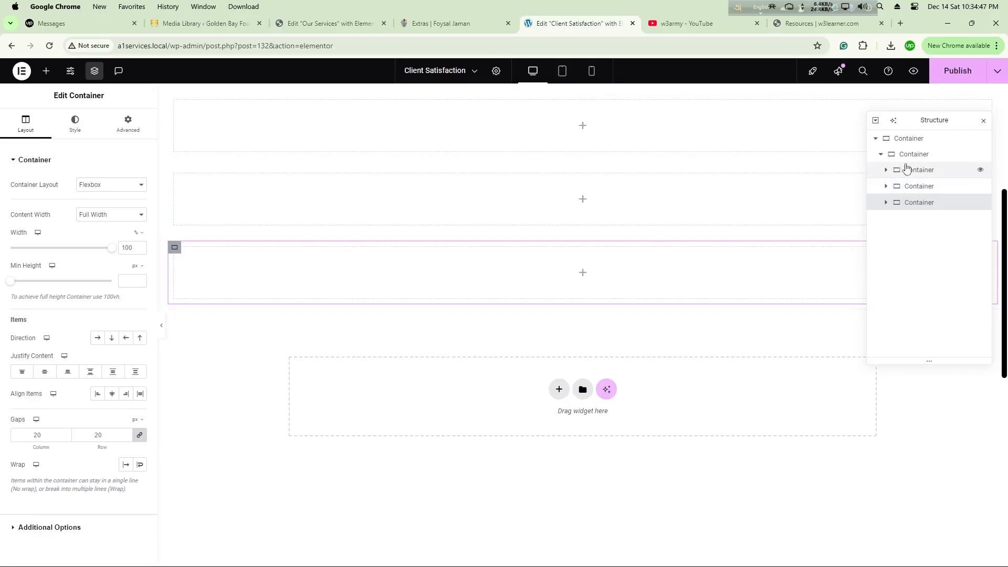
# Step: Set the nested container's direction to horizontal row and its content width to Boxed
pyautogui.click(919, 160)
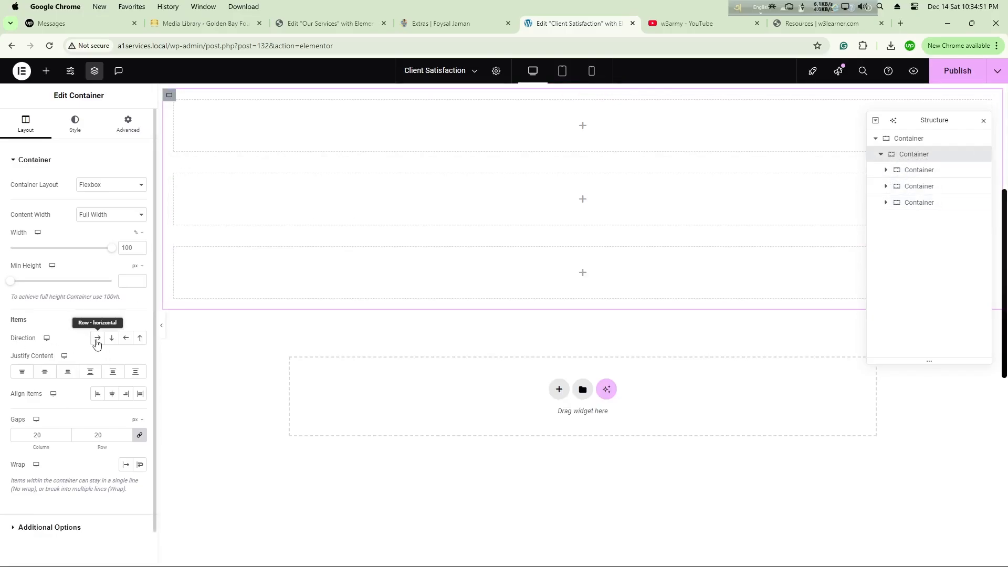
pyautogui.click(97, 339)
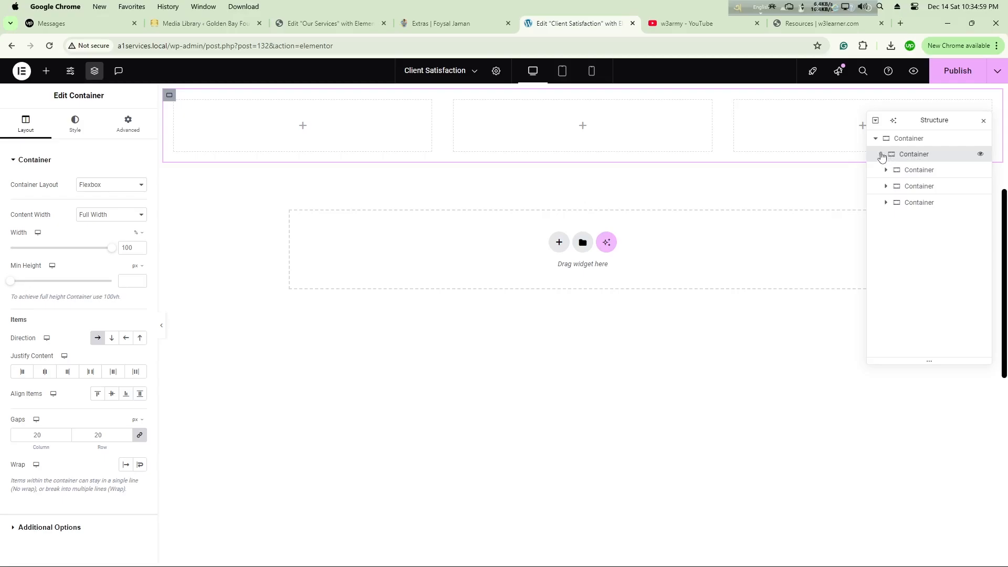
pyautogui.click(882, 155)
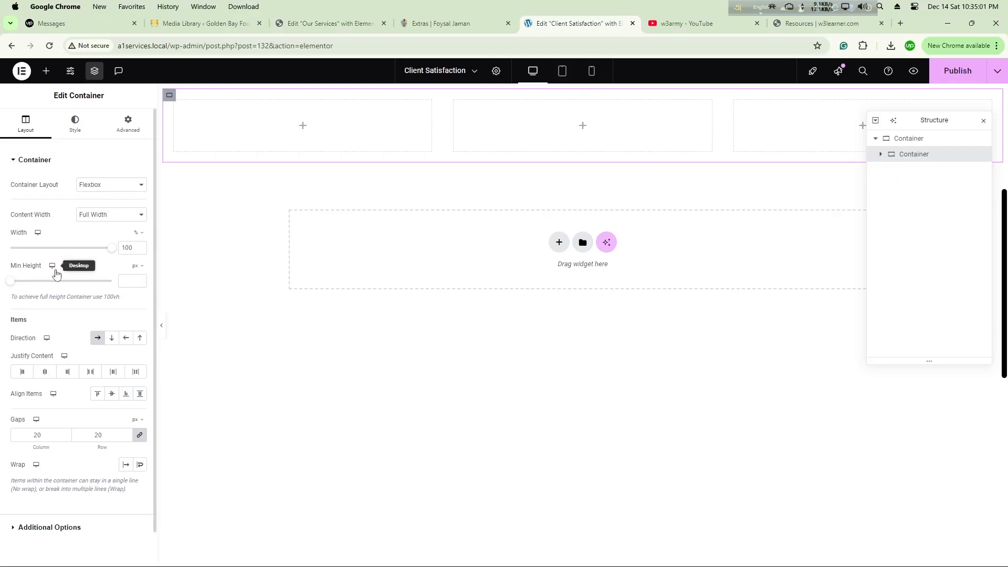
pyautogui.click(103, 214)
pyautogui.click(104, 225)
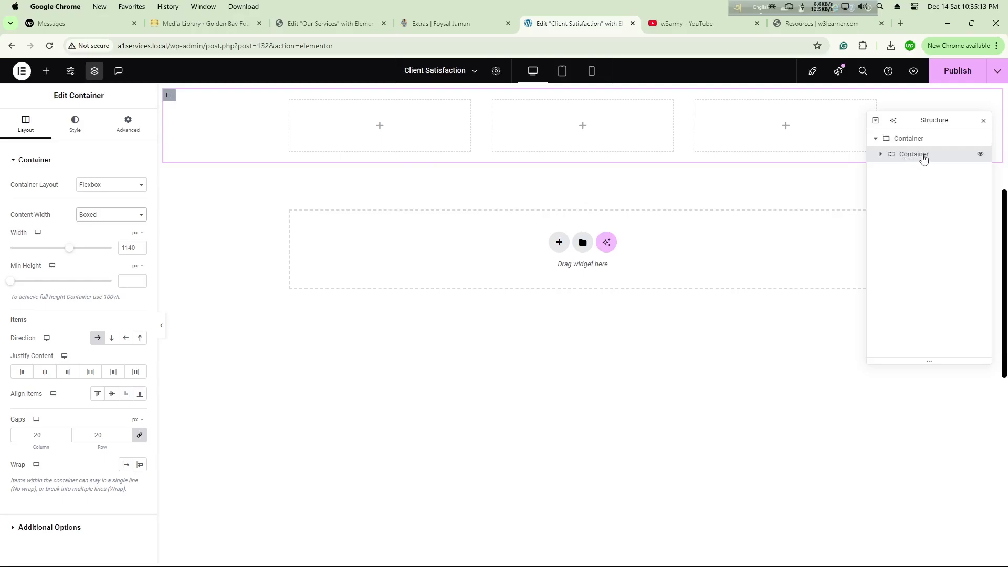
# Step: Upload experience-bg-shape.png from Downloads and use it as the nested container's classic background image
pyautogui.click(74, 133)
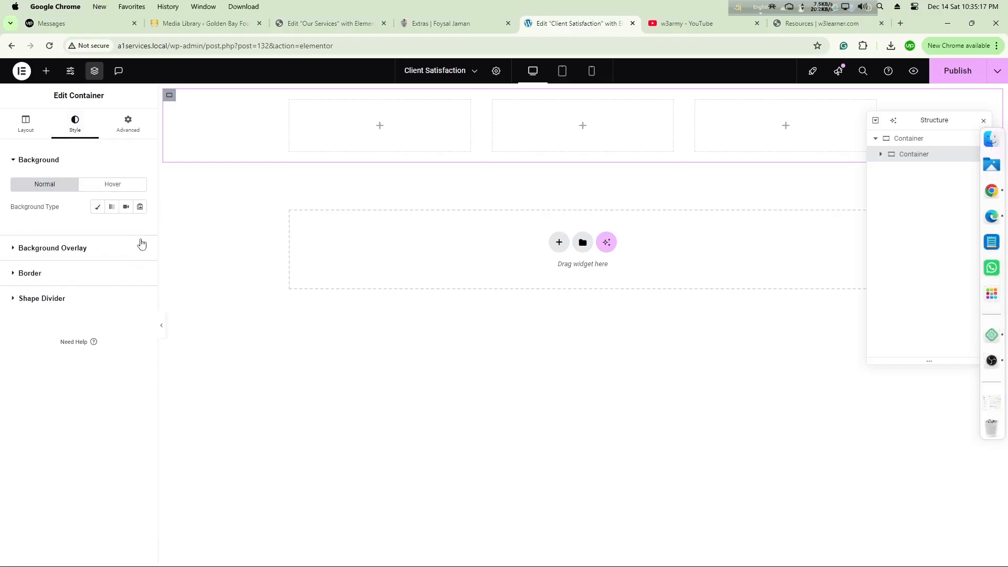
pyautogui.click(97, 208)
pyautogui.click(79, 278)
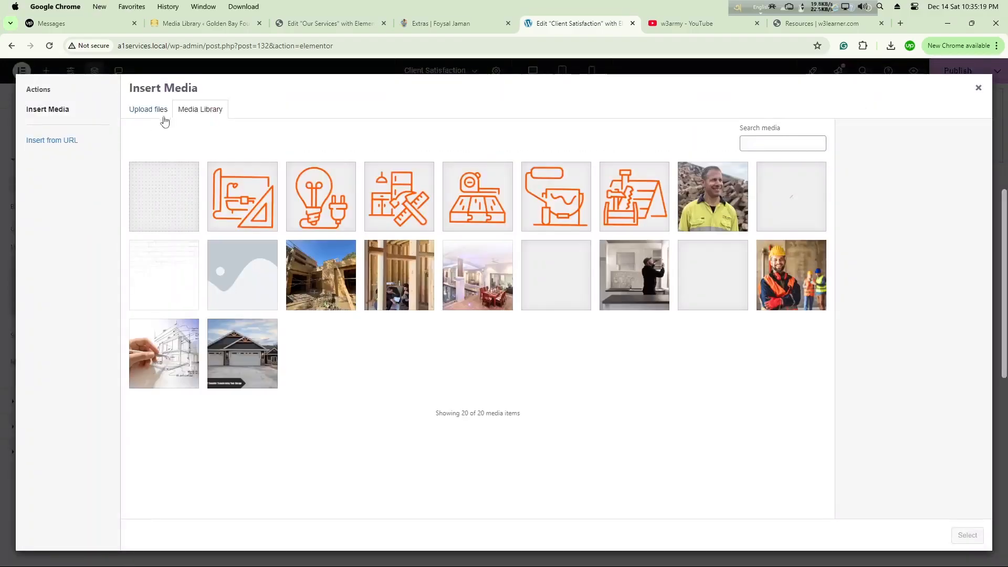
pyautogui.click(149, 109)
pyautogui.click(556, 290)
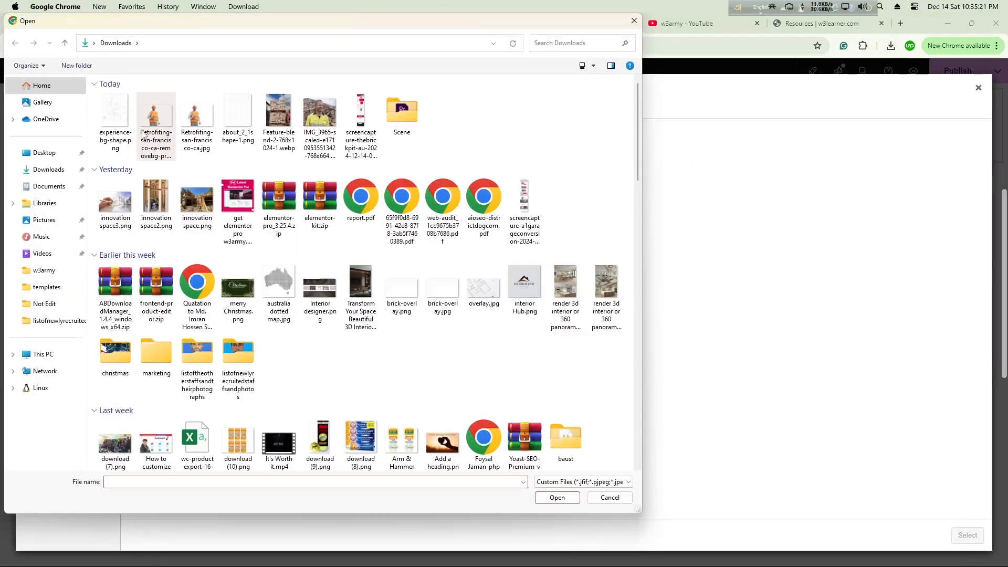
pyautogui.doubleClick(109, 139)
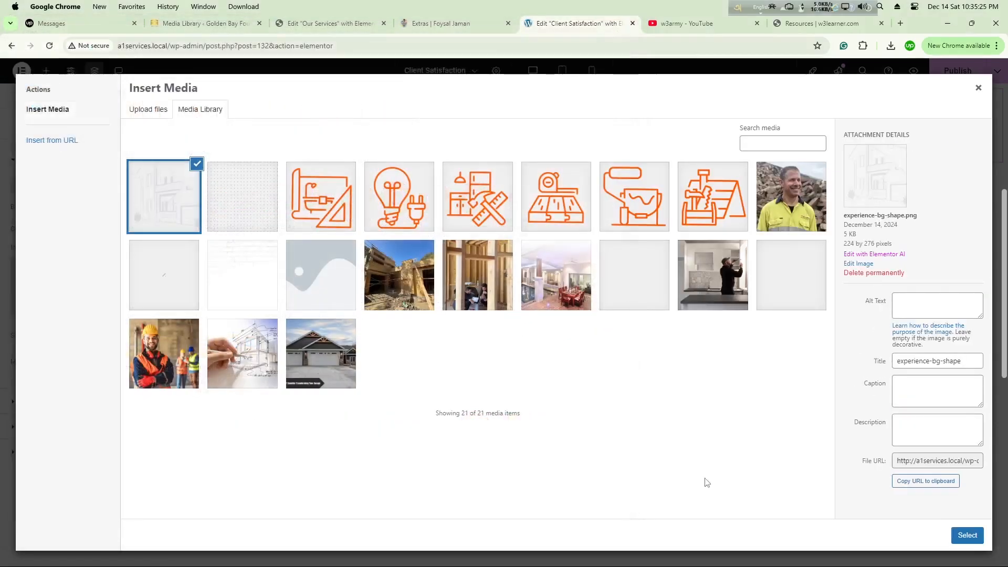
pyautogui.click(971, 536)
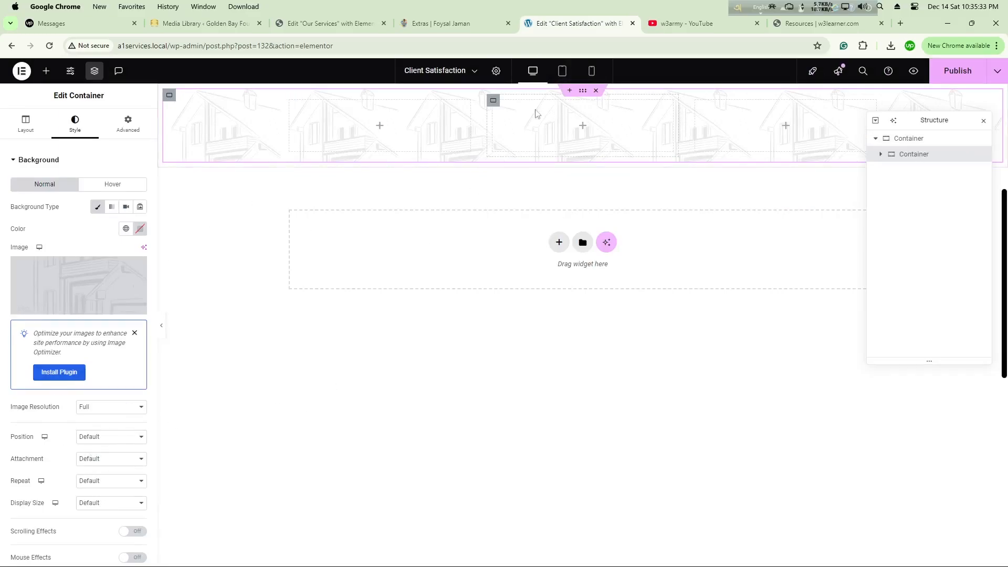
# Step: Add a classic black background overlay to the nested container with an opacity of 0.50
pyautogui.click(50, 160)
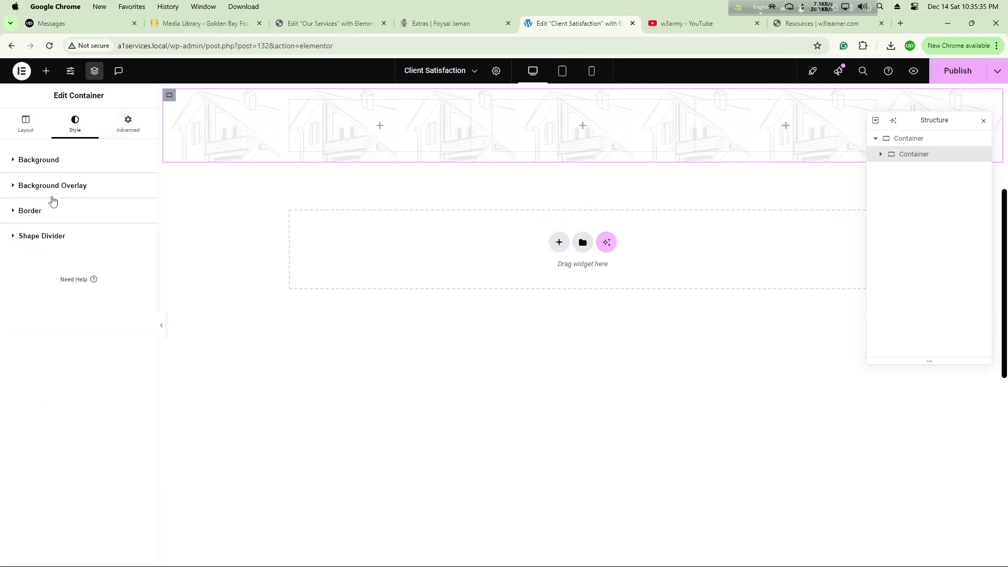
pyautogui.click(60, 188)
pyautogui.click(125, 233)
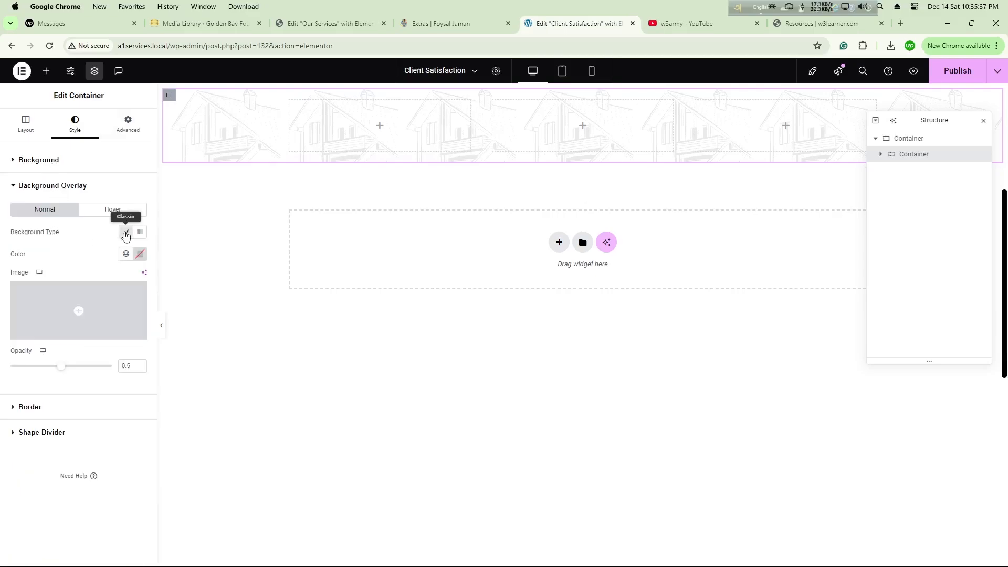
pyautogui.click(141, 254)
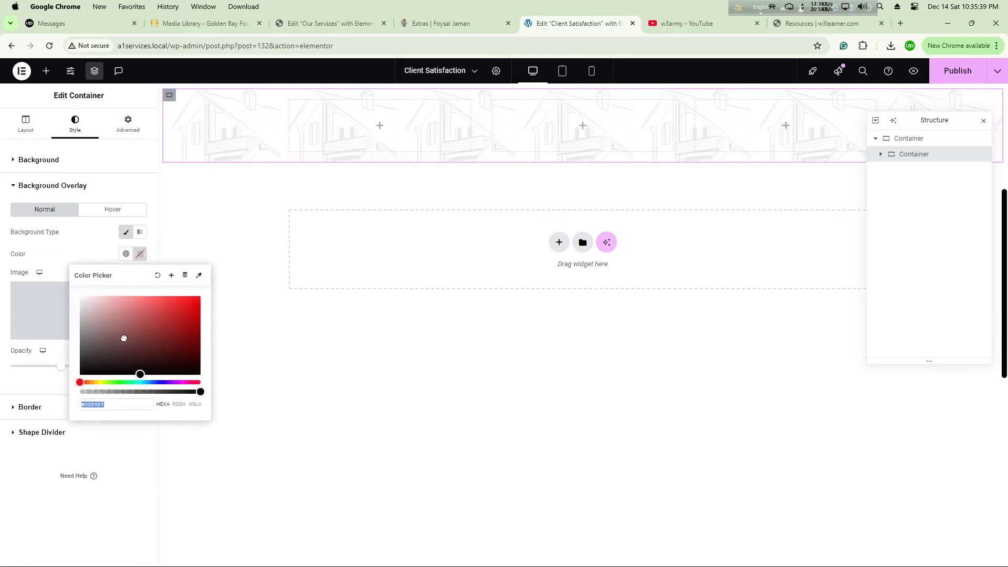
pyautogui.moveTo(138, 370); pyautogui.dragTo(66, 380)
pyautogui.click(38, 375)
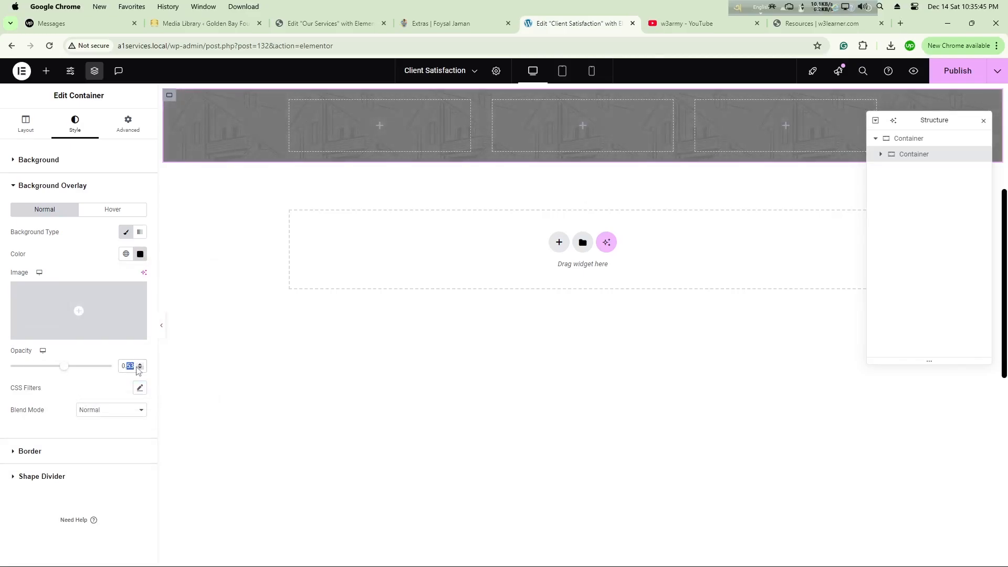
pyautogui.write('0')
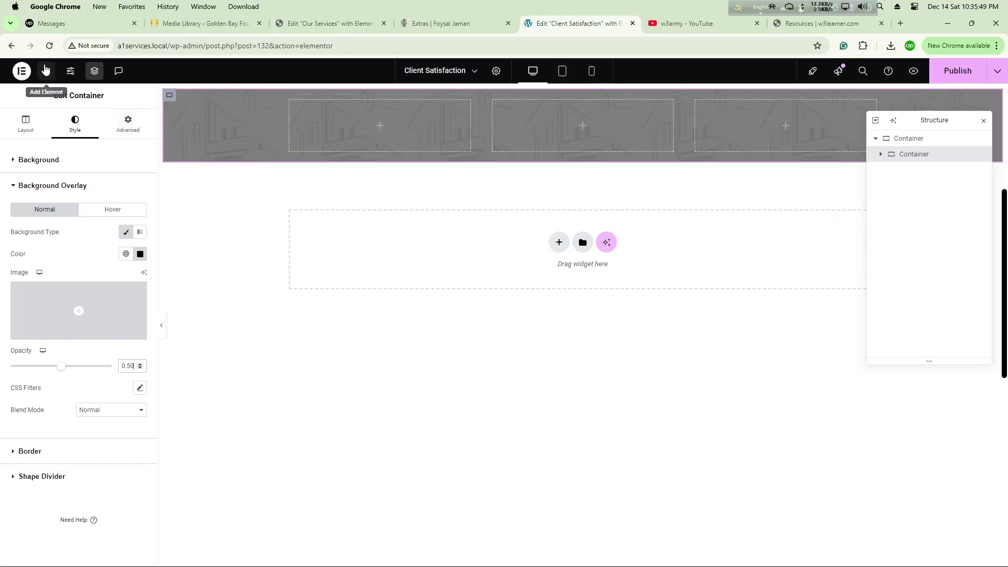
# Step: Place a Heading widget with a Text Editor widget below it in the first column container
pyautogui.click(45, 71)
pyautogui.moveTo(37, 344); pyautogui.dragTo(387, 114)
pyautogui.click(47, 70)
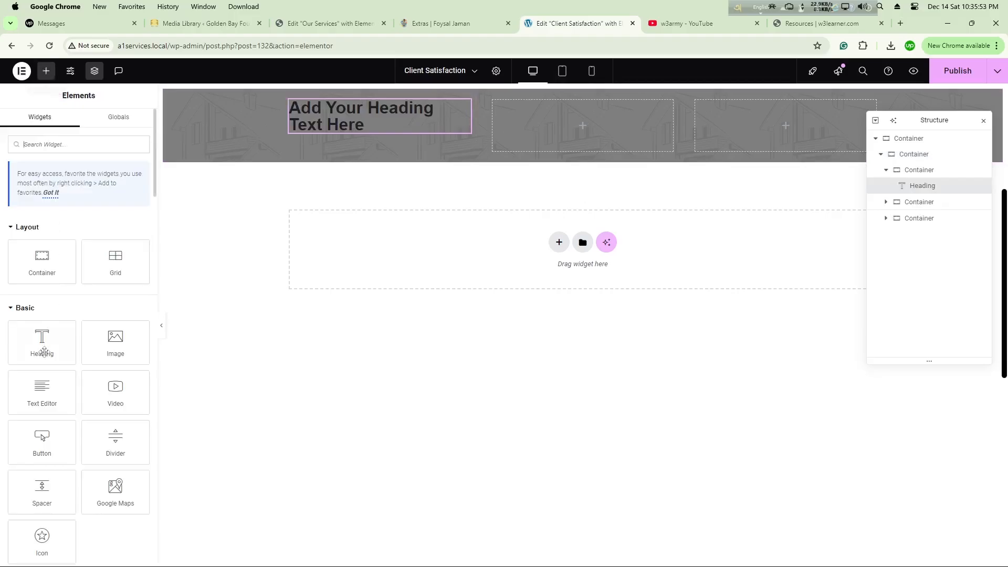
pyautogui.moveTo(42, 389); pyautogui.dragTo(358, 119)
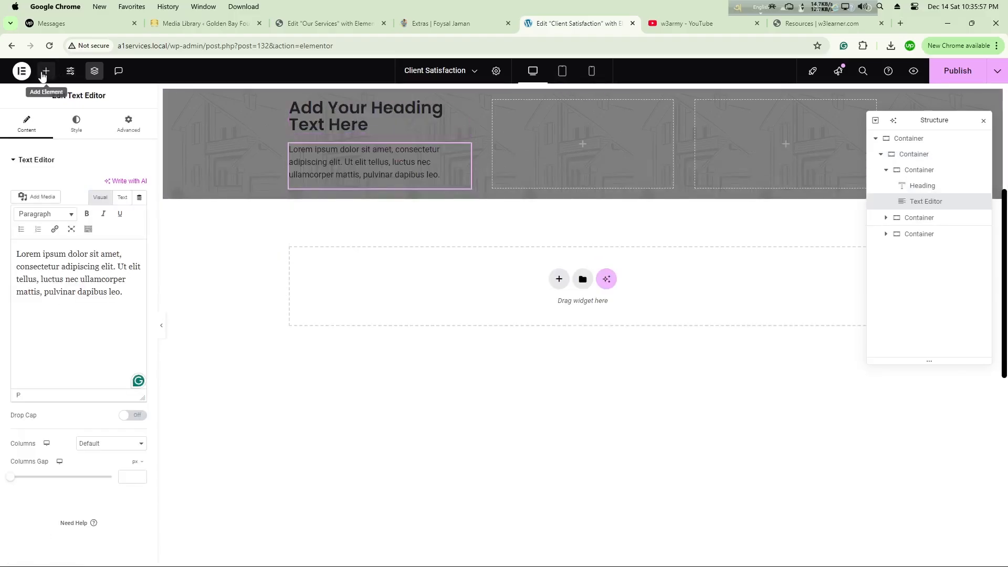
# Step: Place an Image widget in the middle column container
pyautogui.click(46, 70)
pyautogui.moveTo(118, 339); pyautogui.dragTo(585, 141)
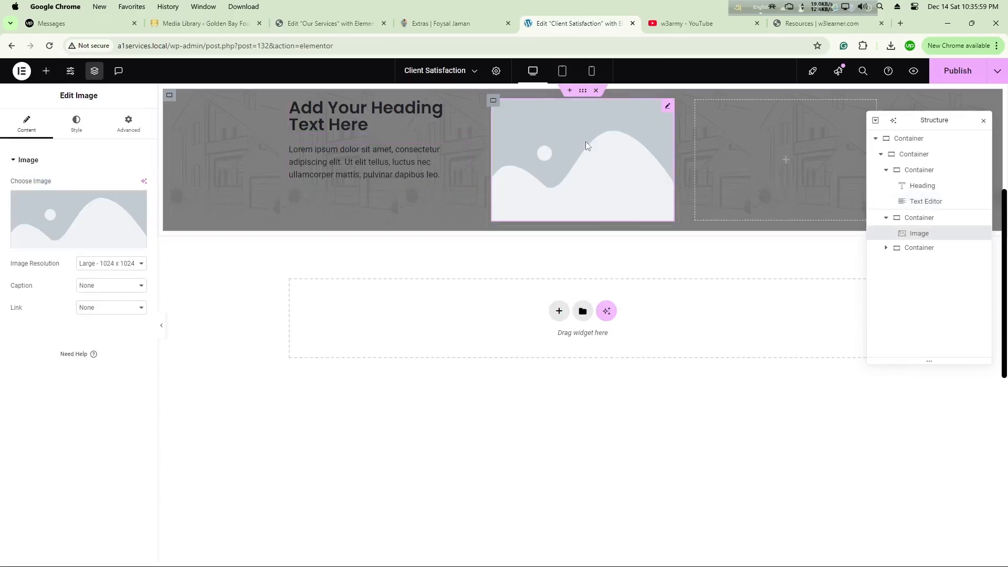
pyautogui.click(47, 70)
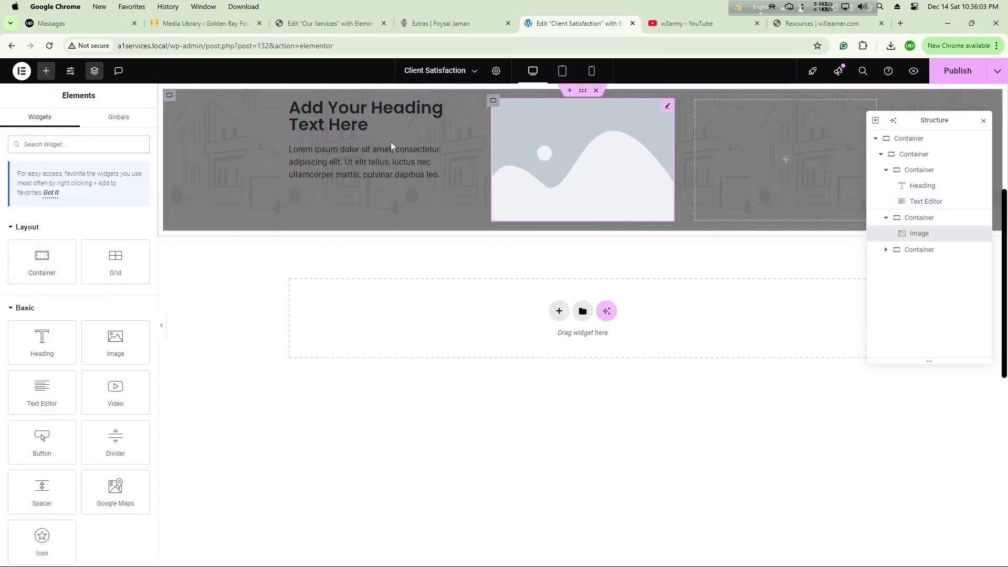
# Step: Replace the heading's placeholder title with "Your Satisfaction is our concern"
pyautogui.click(329, 121)
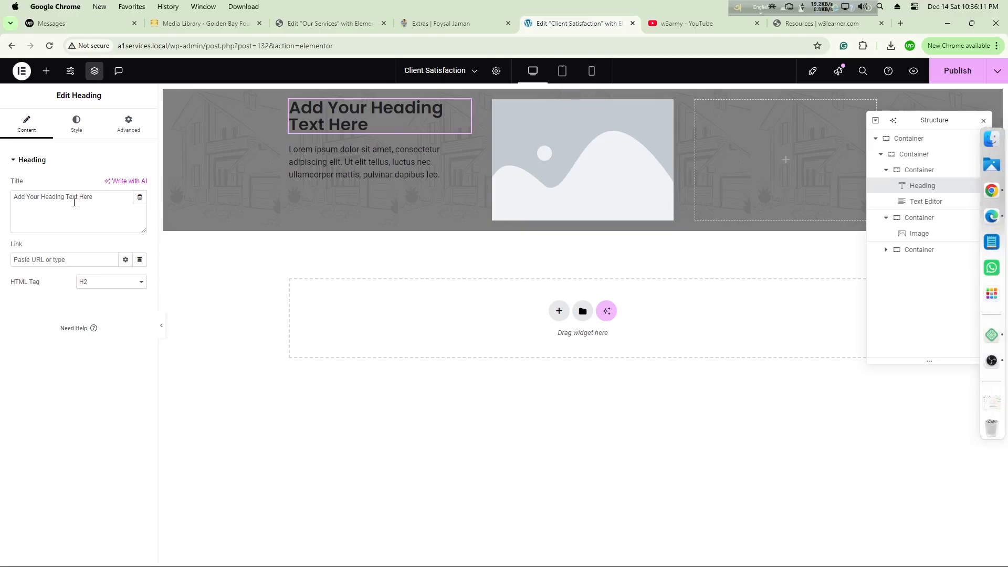
pyautogui.tripleClick(74, 200)
pyautogui.write('Your Satisfaction  is our concern')
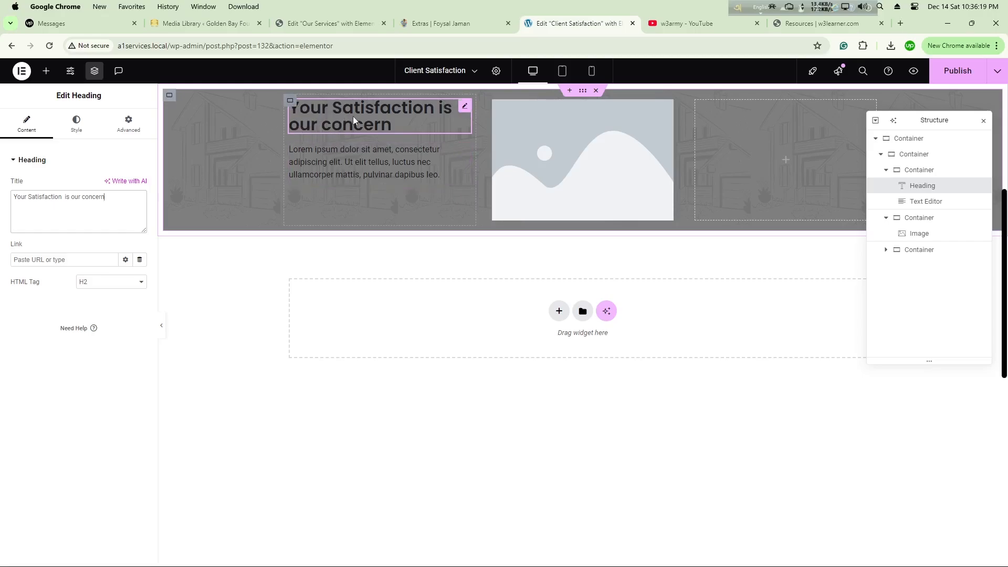
# Step: Apply the white global color to the text of both the heading and the paragraph below it
pyautogui.click(76, 124)
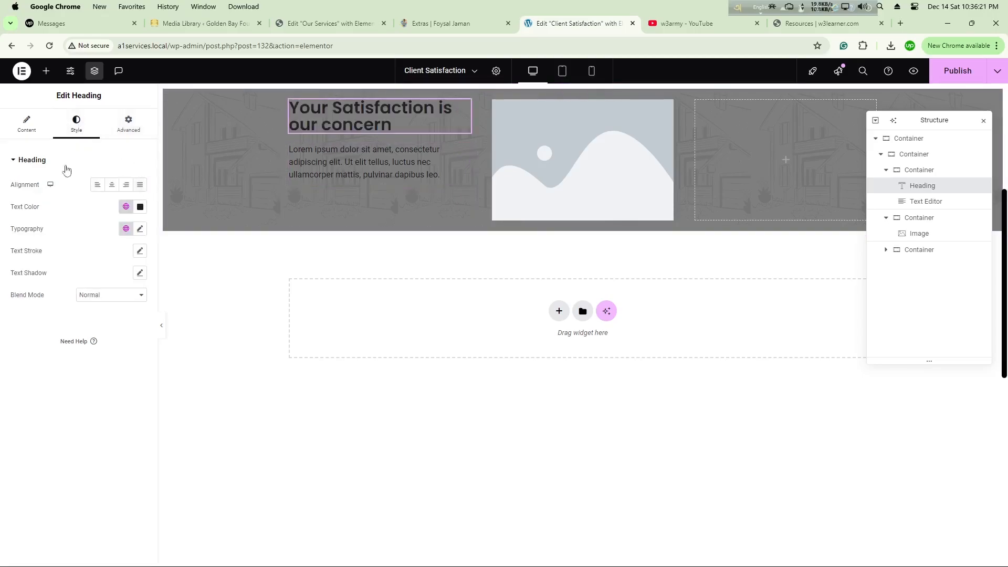
pyautogui.click(130, 207)
pyautogui.click(39, 341)
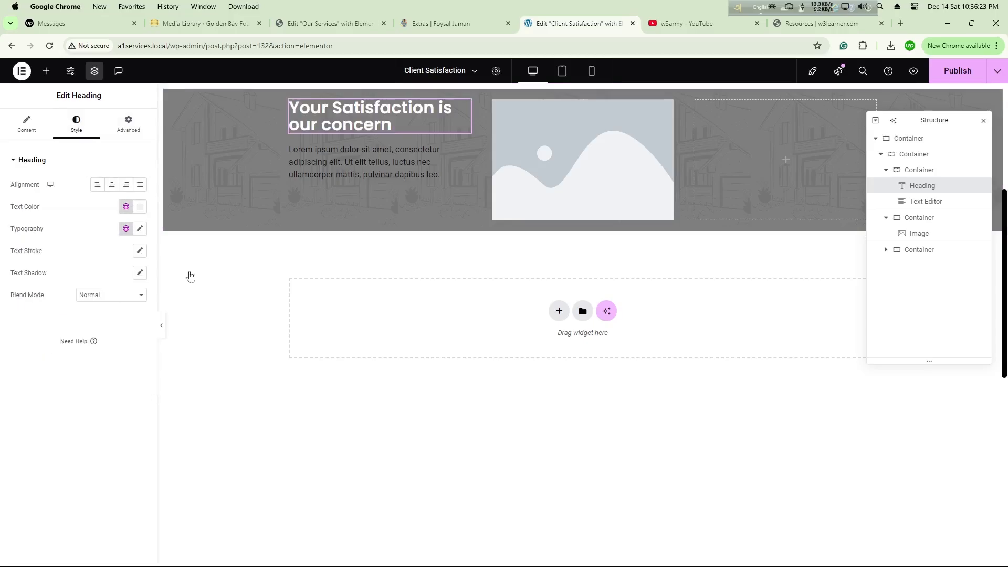
pyautogui.click(361, 156)
pyautogui.click(76, 124)
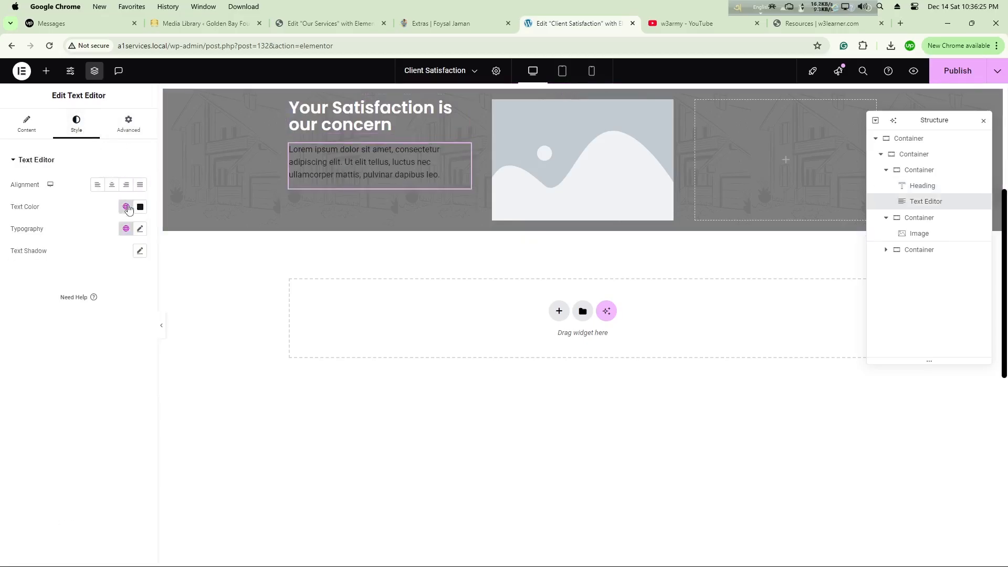
pyautogui.click(126, 207)
pyautogui.click(61, 337)
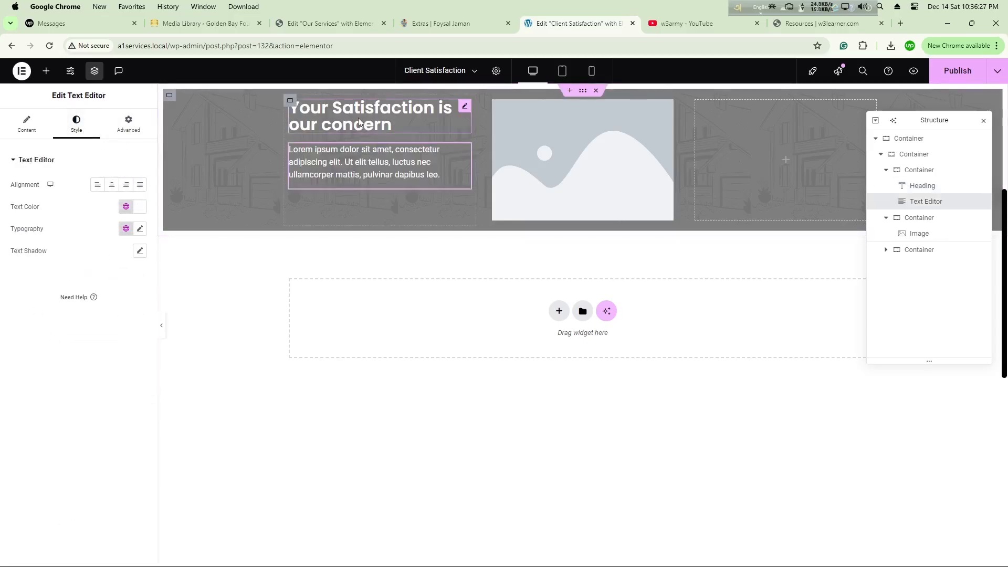
# Step: Set the heading's typography font family to Poppins
pyautogui.click(391, 124)
pyautogui.click(133, 229)
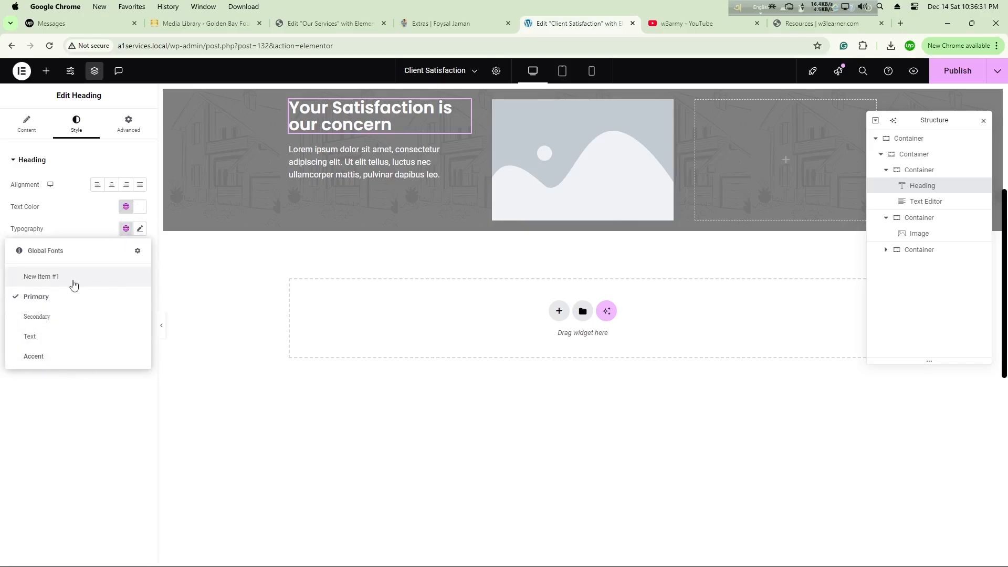
pyautogui.click(67, 286)
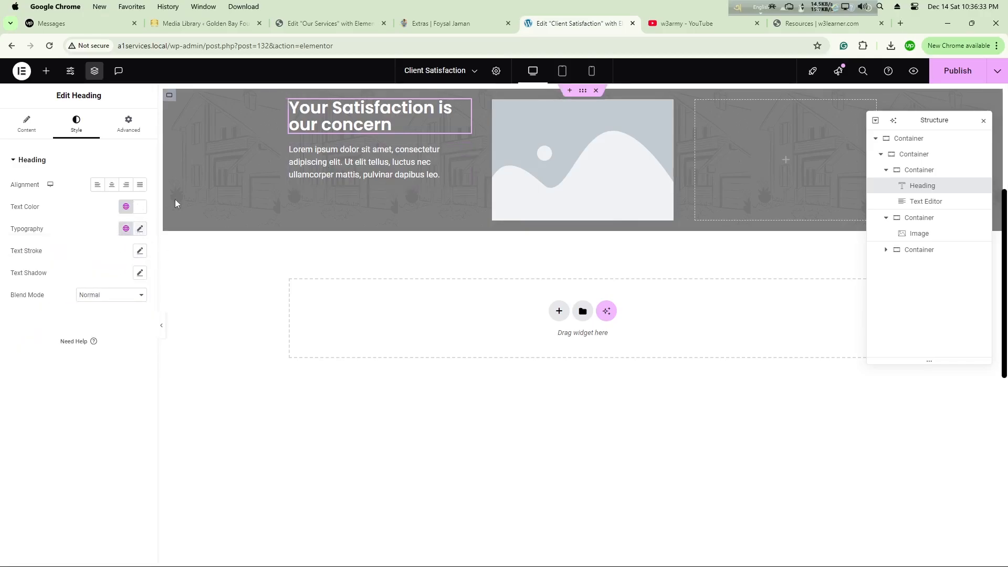
pyautogui.click(140, 228)
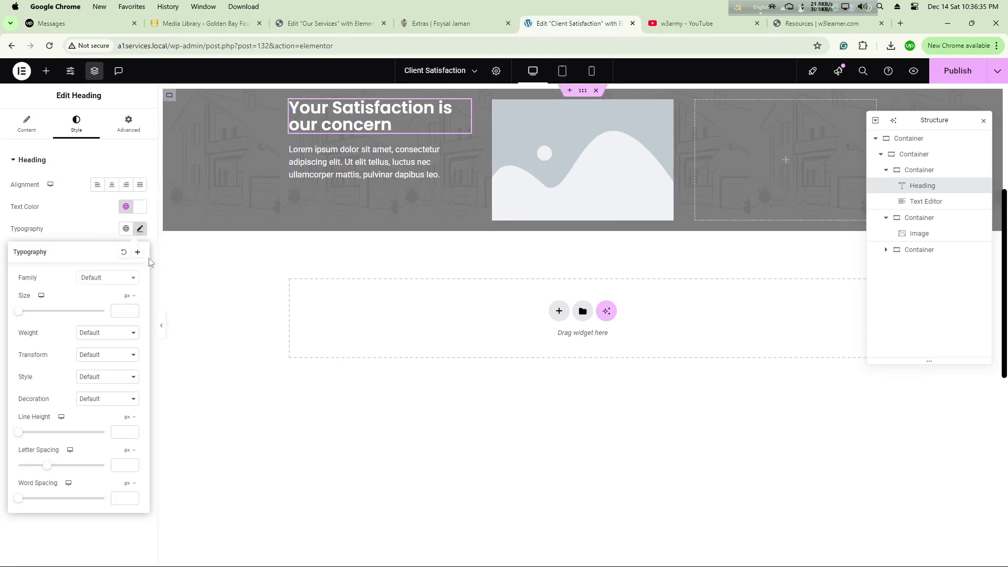
pyautogui.click(101, 283)
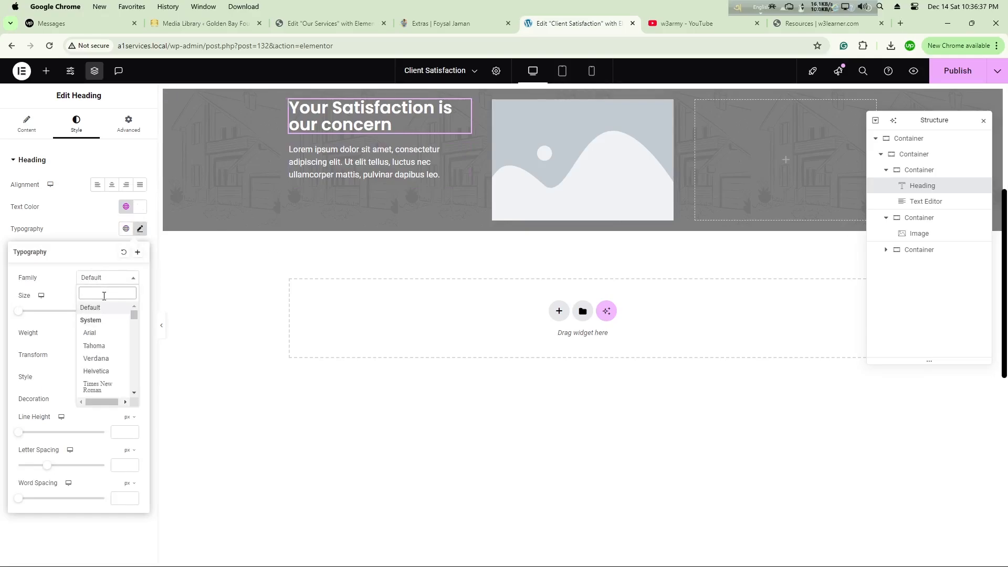
pyautogui.write('popp')
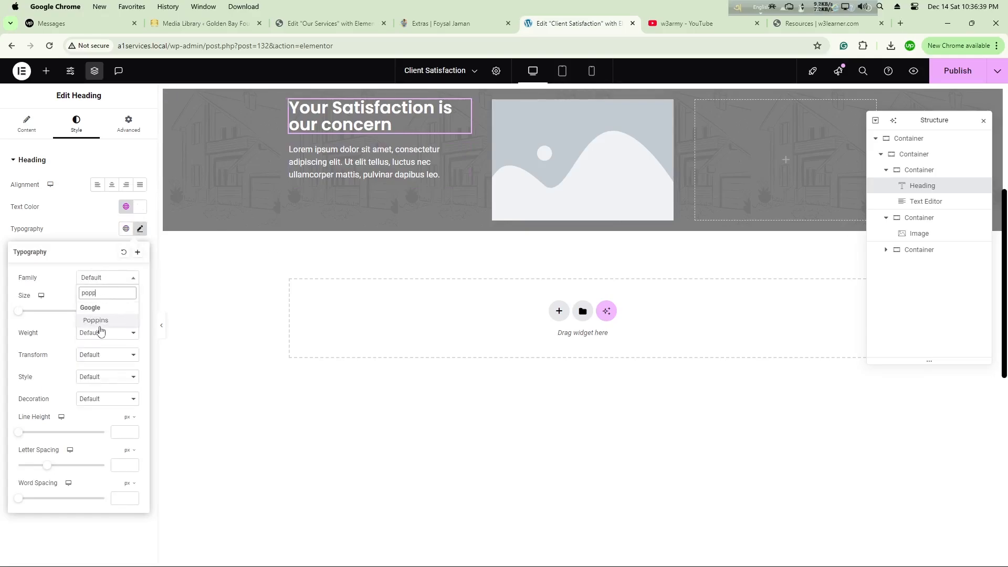
pyautogui.click(99, 322)
pyautogui.click(376, 176)
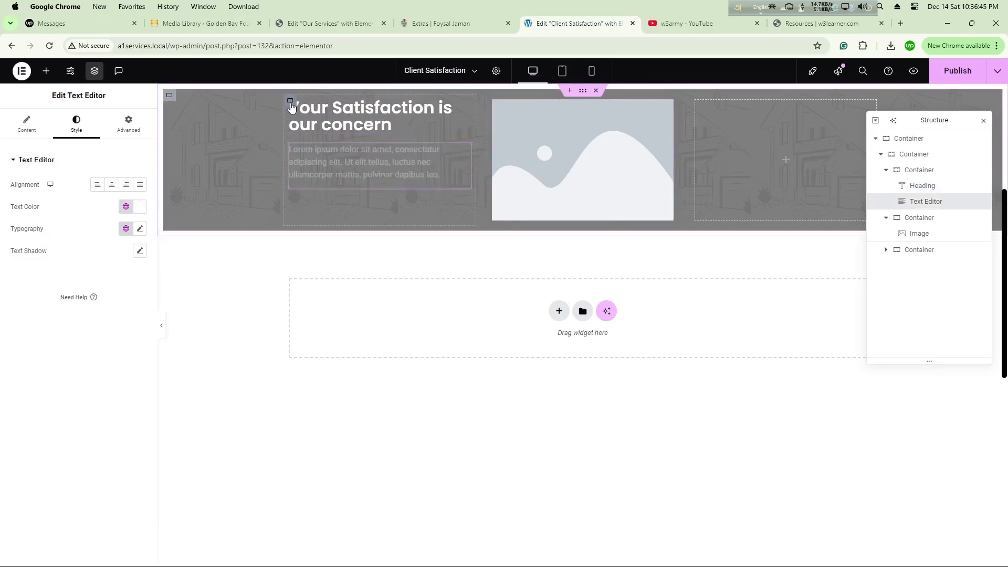
# Step: Center the first column container's content vertically by setting its Justify Content to center
pyautogui.click(291, 101)
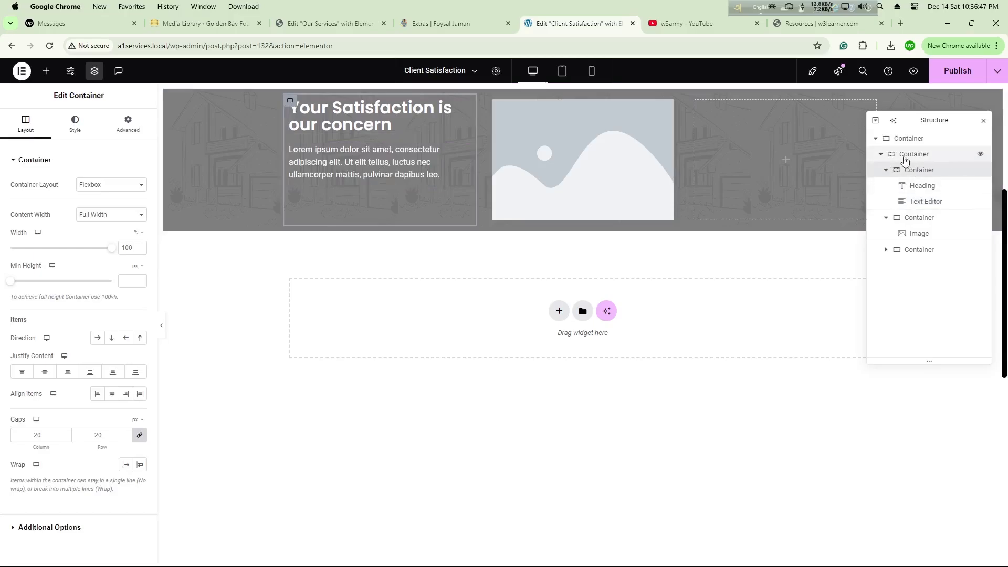
pyautogui.click(915, 154)
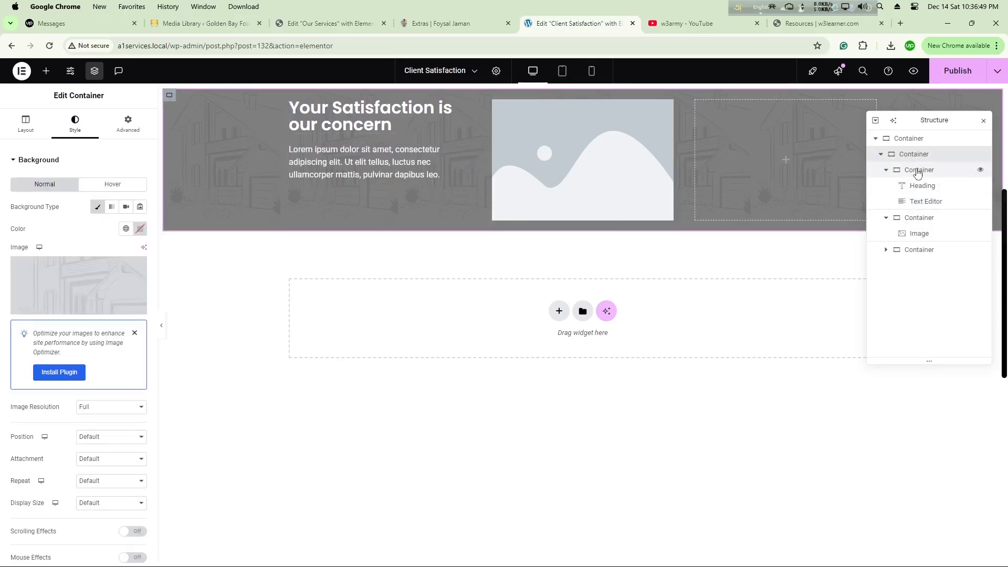
pyautogui.click(920, 172)
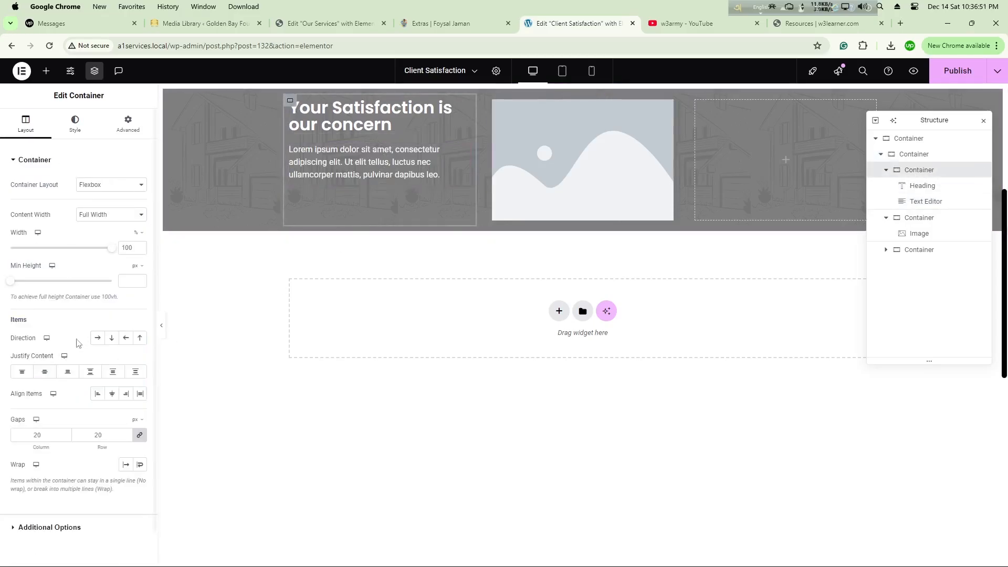
pyautogui.click(45, 373)
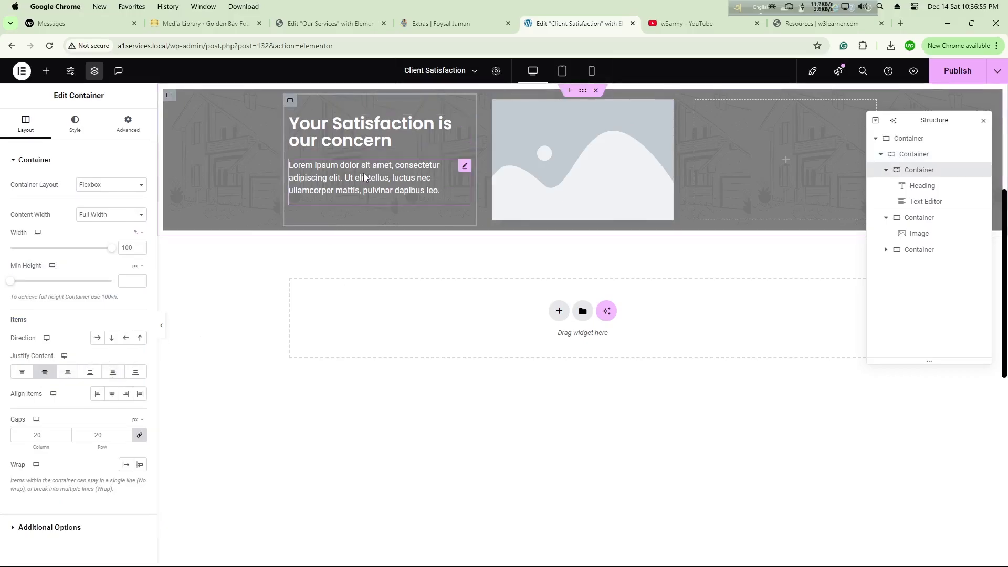
# Step: Replace the middle column's placeholder image by uploading Retrofiting-san-francisco-ca-removebg-preview.png from Downloads and inserting it
pyautogui.click(583, 163)
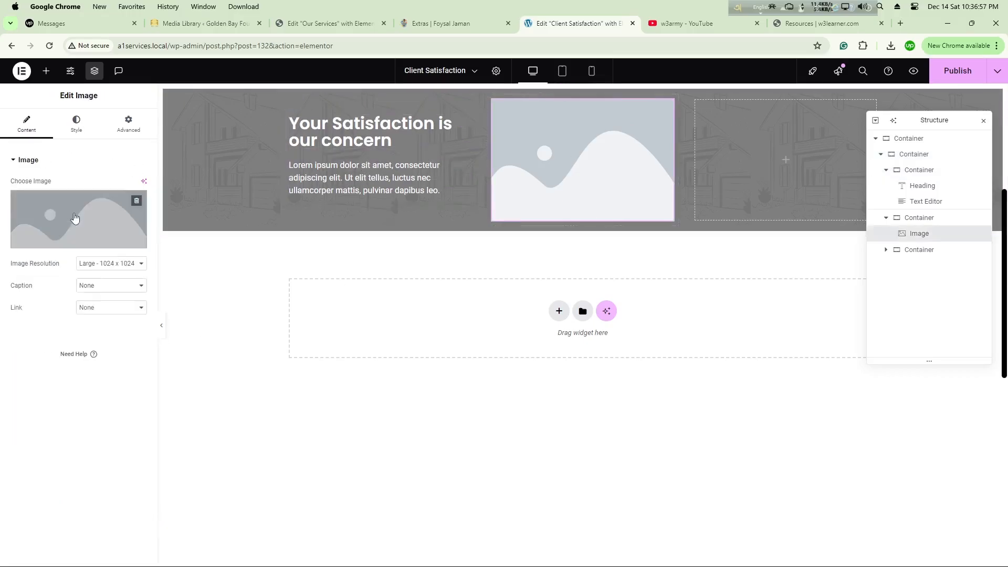
pyautogui.click(75, 219)
pyautogui.click(146, 109)
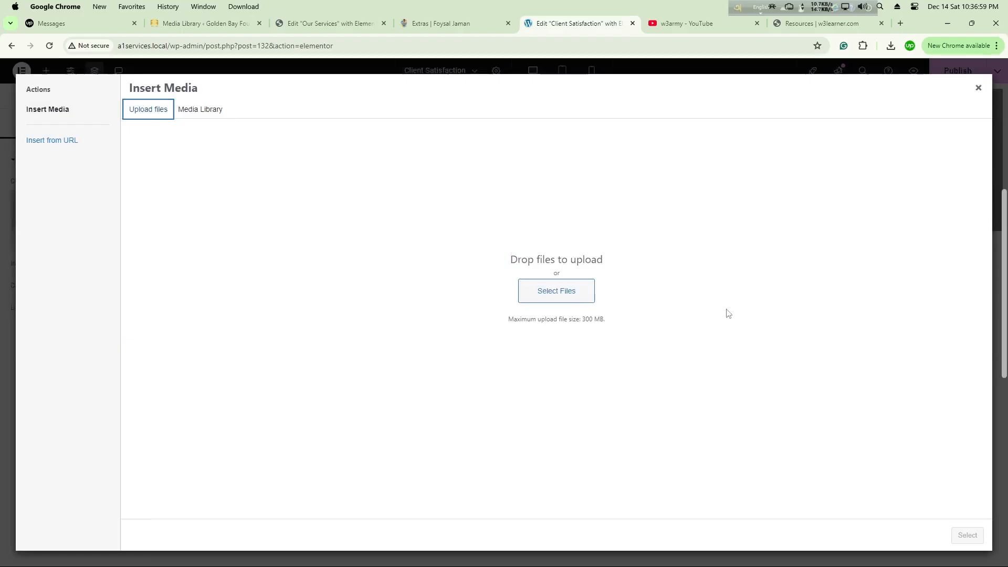
pyautogui.click(554, 292)
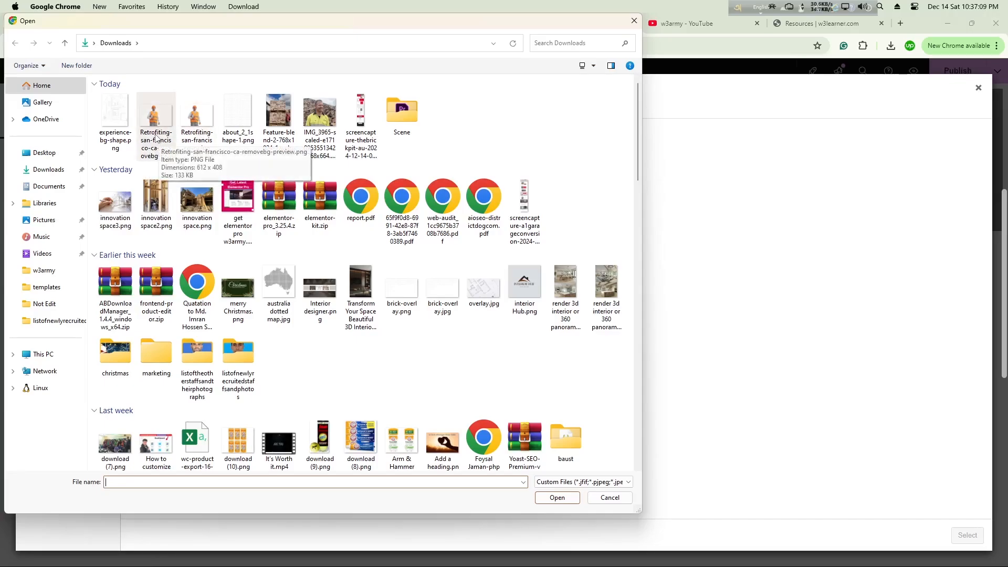
pyautogui.doubleClick(156, 137)
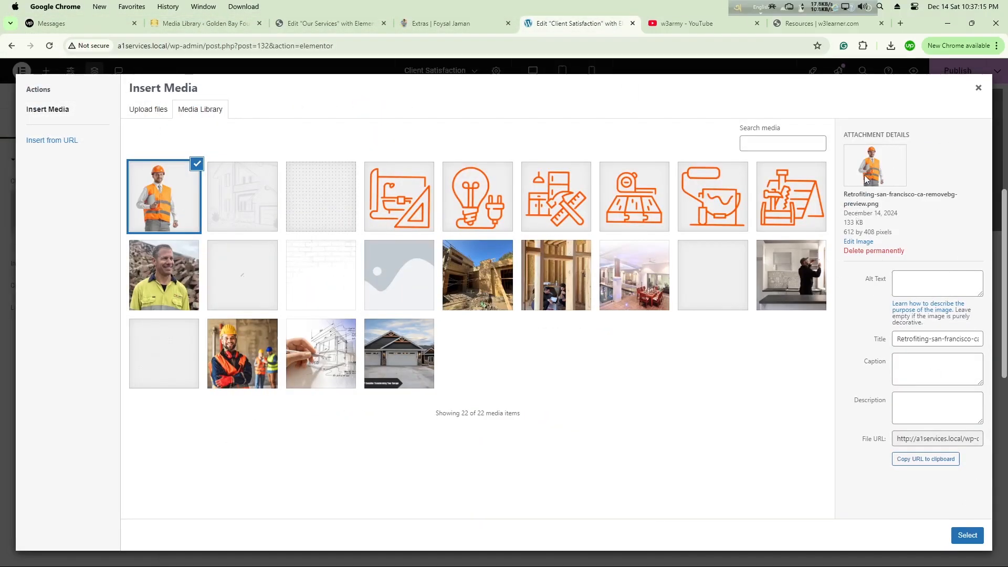
pyautogui.click(970, 537)
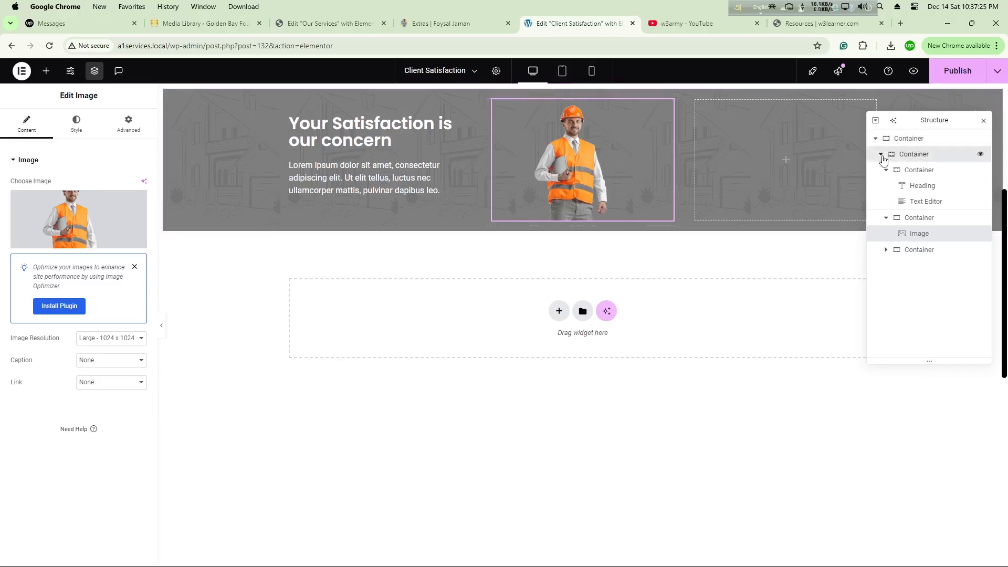
# Step: Set the outermost container's padding, unlinked, to 100 px top and bottom and 0 px right and left
pyautogui.click(882, 154)
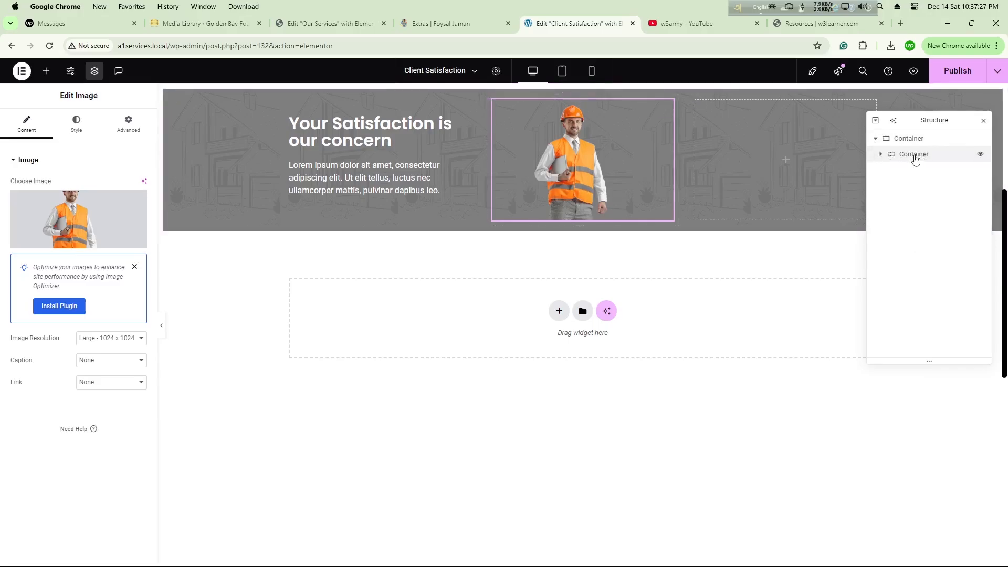
pyautogui.click(913, 141)
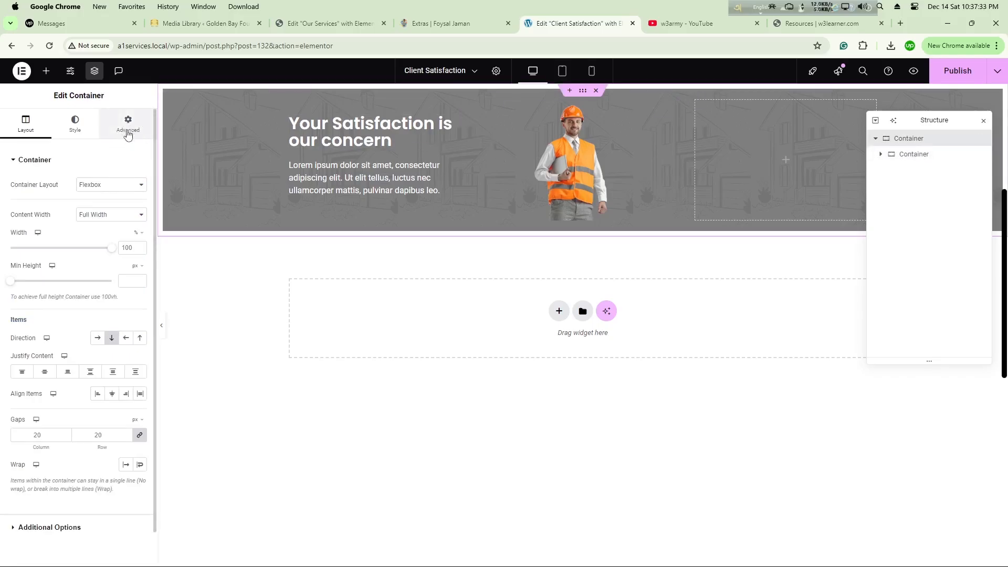
pyautogui.click(127, 131)
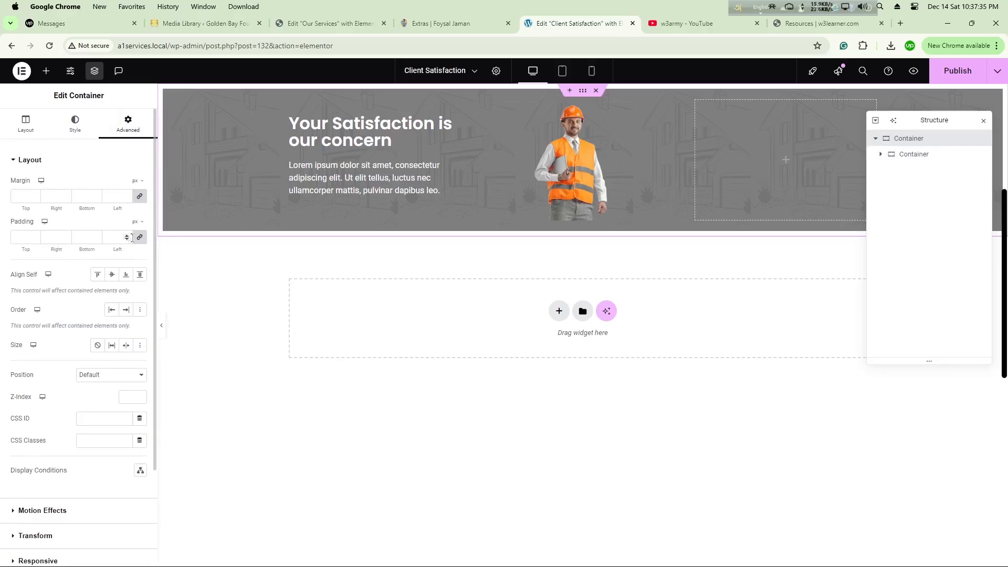
pyautogui.click(127, 239)
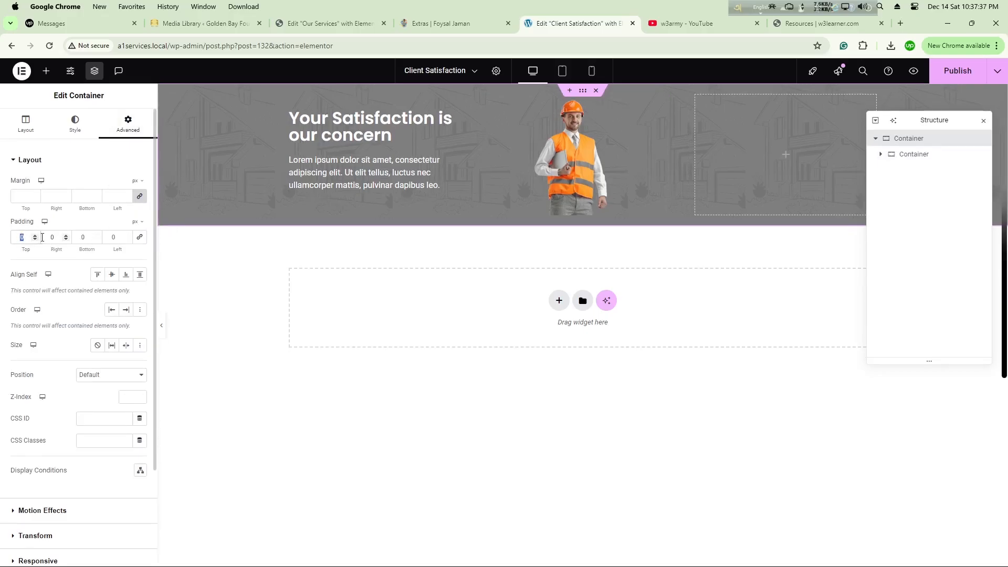
pyautogui.write('100')
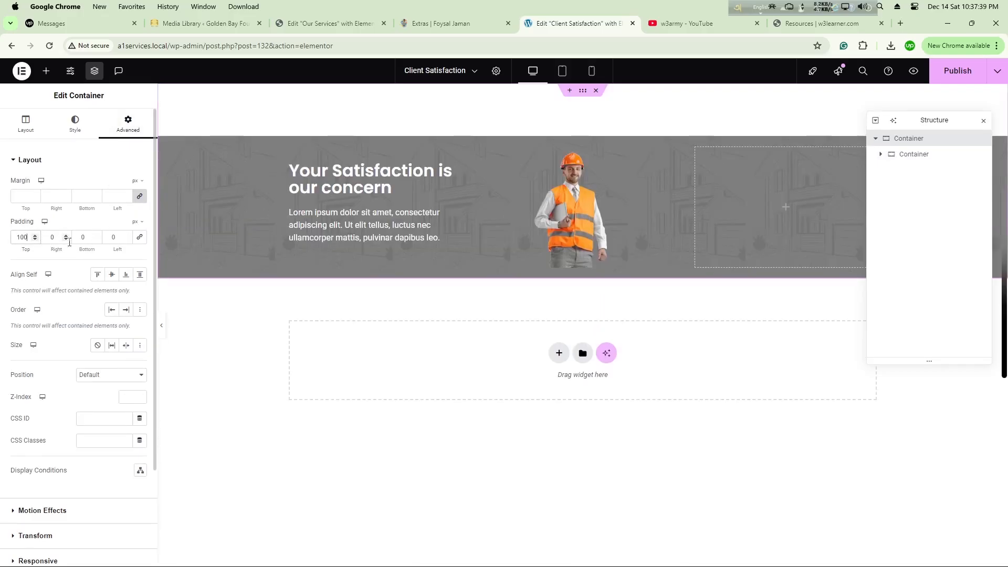
pyautogui.doubleClick(83, 237)
pyautogui.write('100')
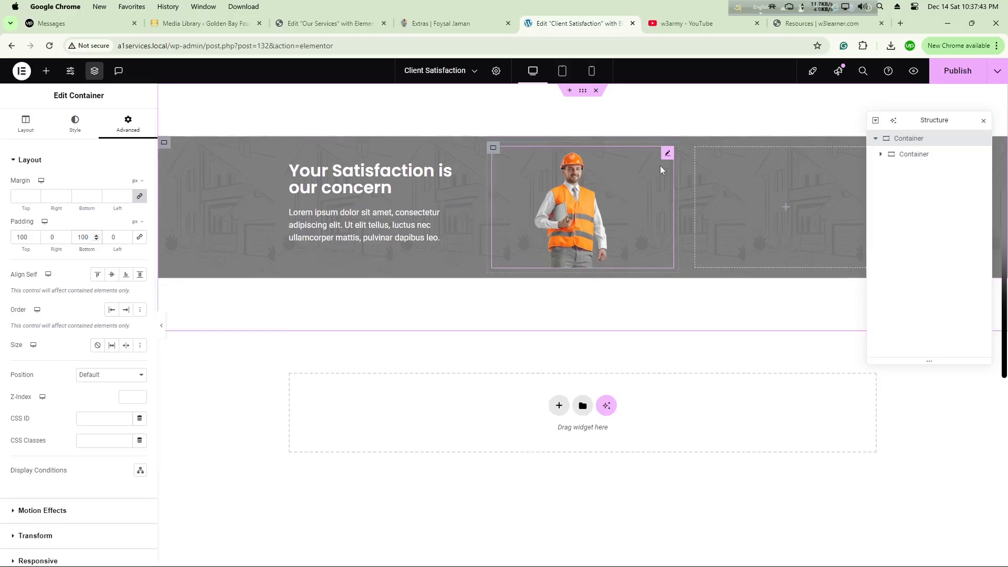
# Step: Crop the empty areas on both sides of the worker image, leaving about 280 by 408 pixels
pyautogui.click(589, 197)
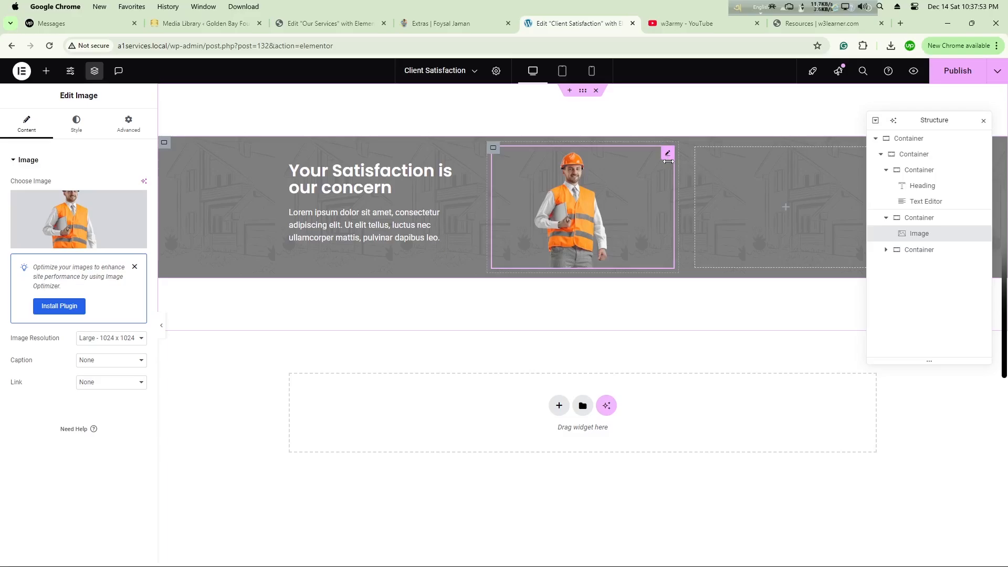
pyautogui.click(52, 217)
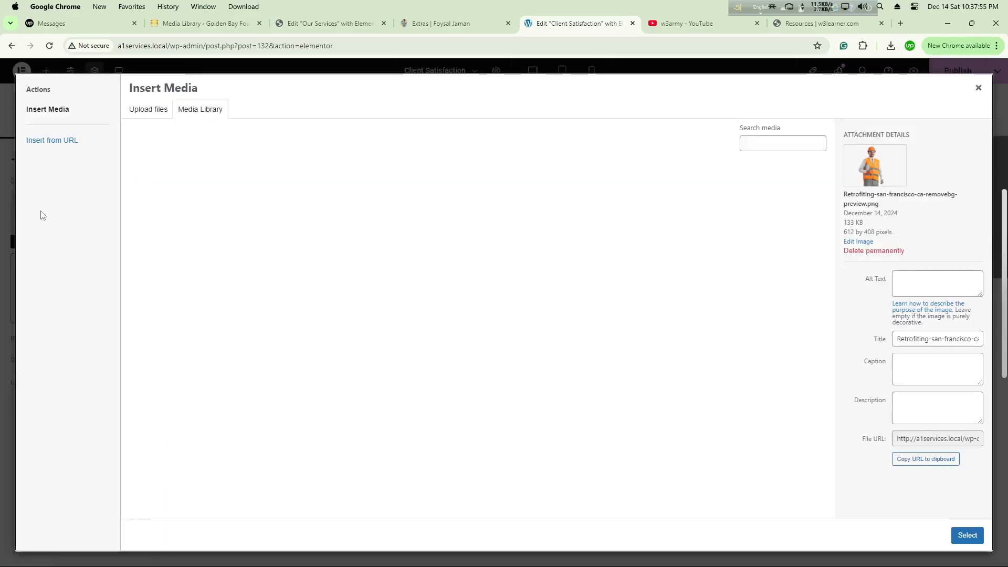
pyautogui.click(864, 242)
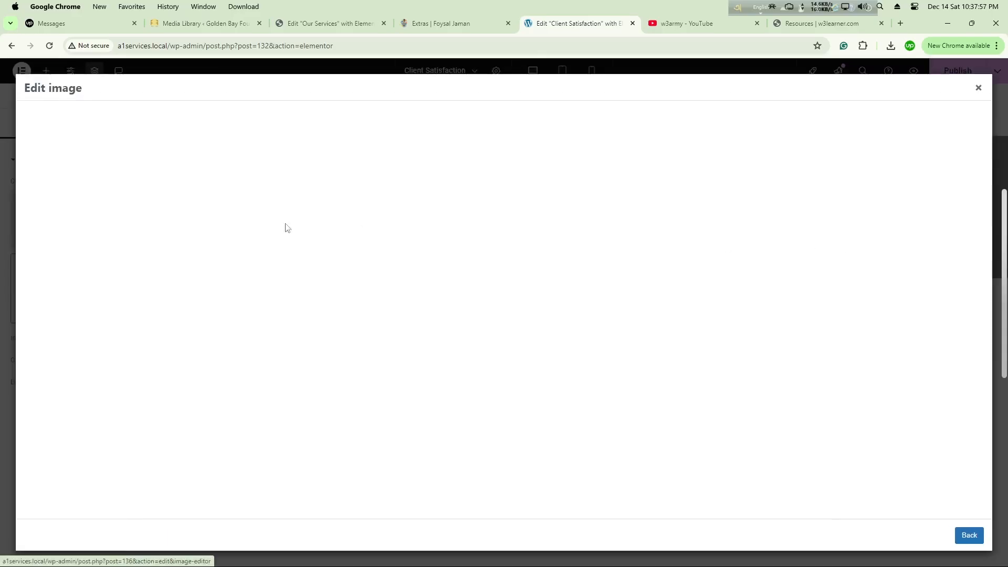
pyautogui.click(46, 121)
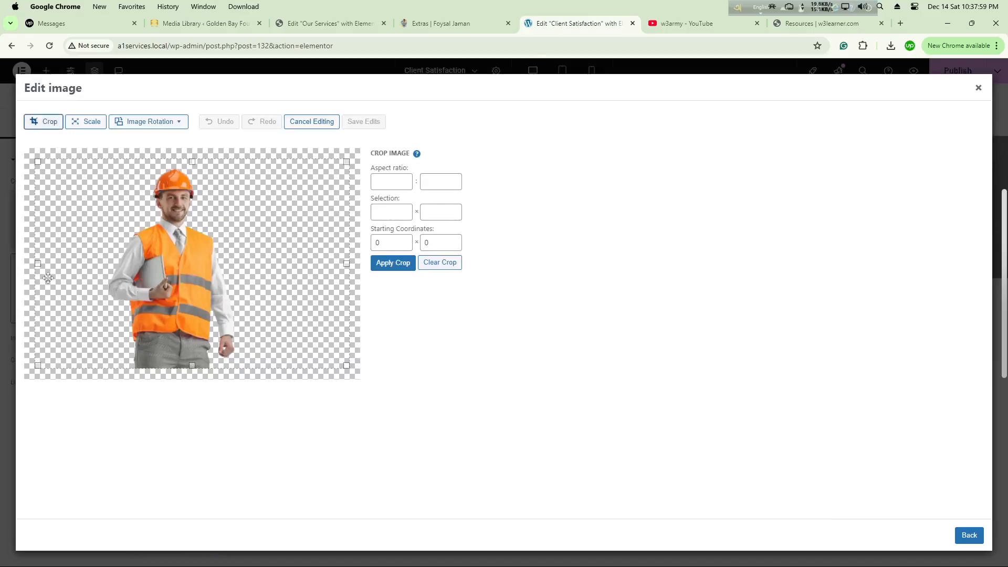
pyautogui.moveTo(35, 263); pyautogui.dragTo(102, 271)
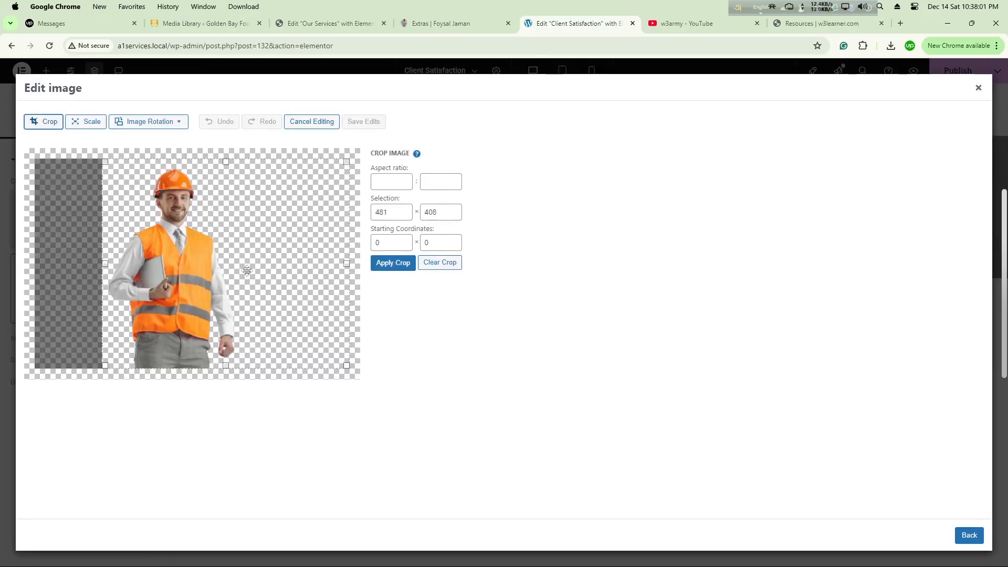
pyautogui.moveTo(347, 263)
pyautogui.mouseDown()
pyautogui.moveTo(247, 267)
pyautogui.moveTo(248, 277)
pyautogui.mouseUp()
pyautogui.click(403, 267)
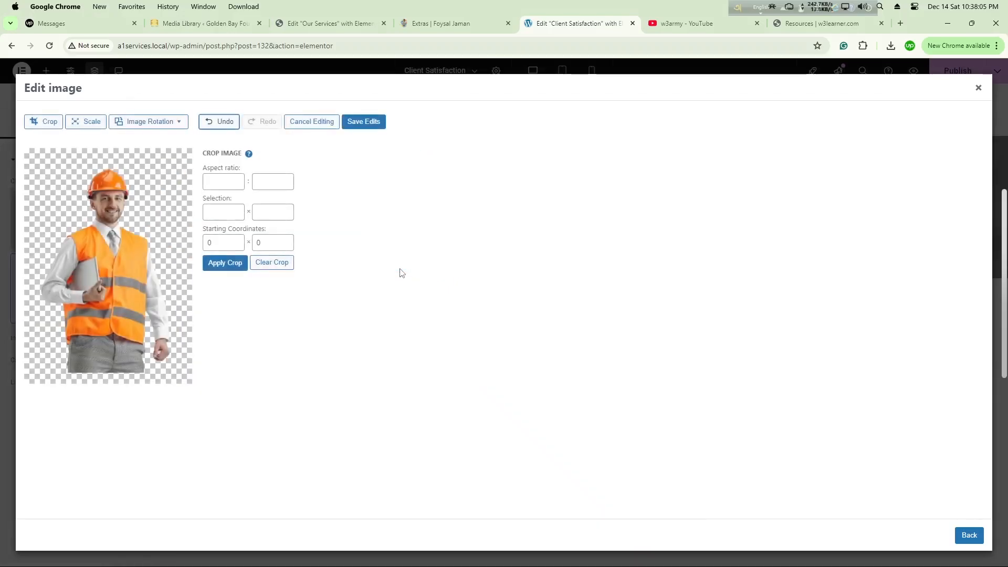
# Step: Save the image edits and insert the cropped version into the middle column's image widget
pyautogui.click(351, 121)
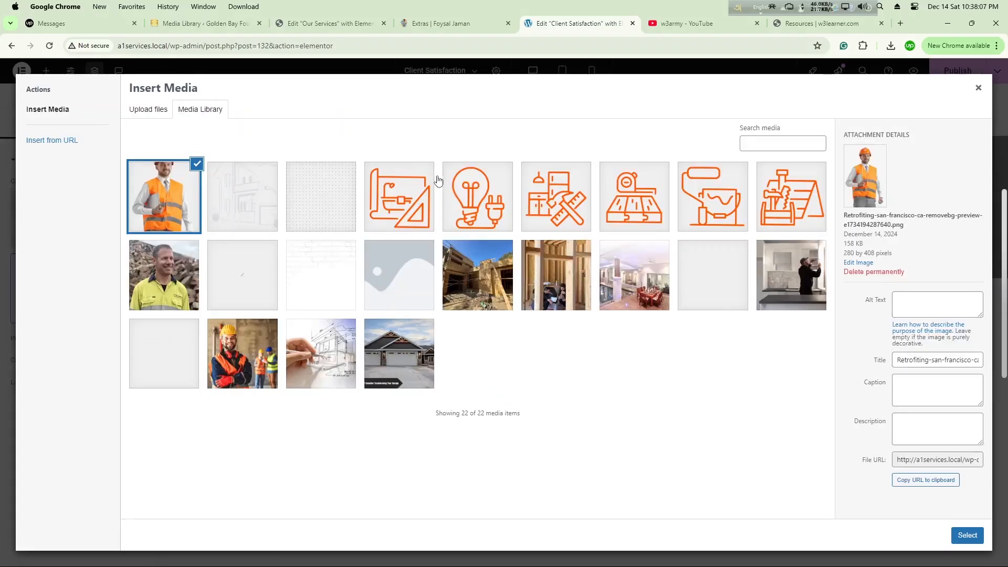
pyautogui.click(971, 537)
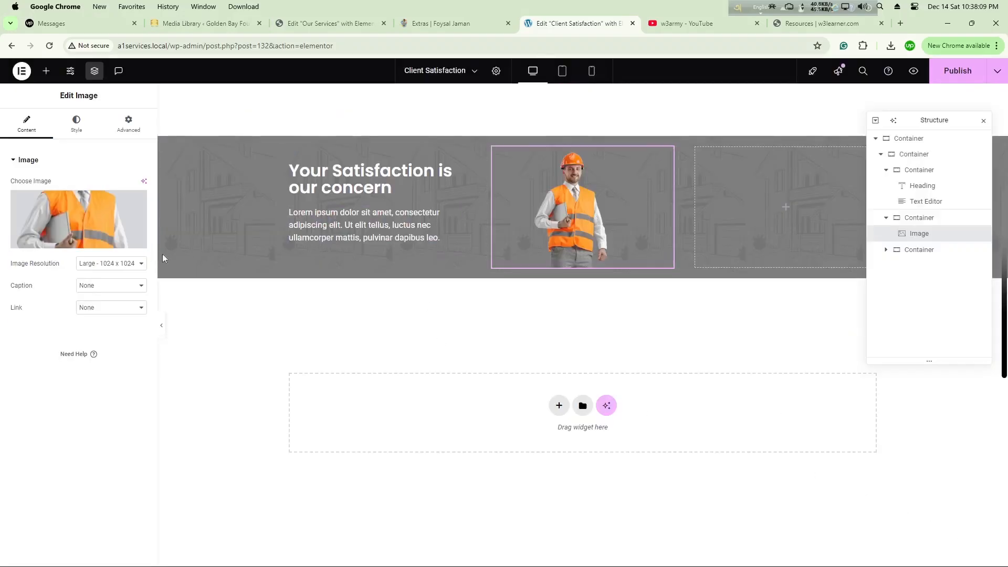
pyautogui.click(107, 235)
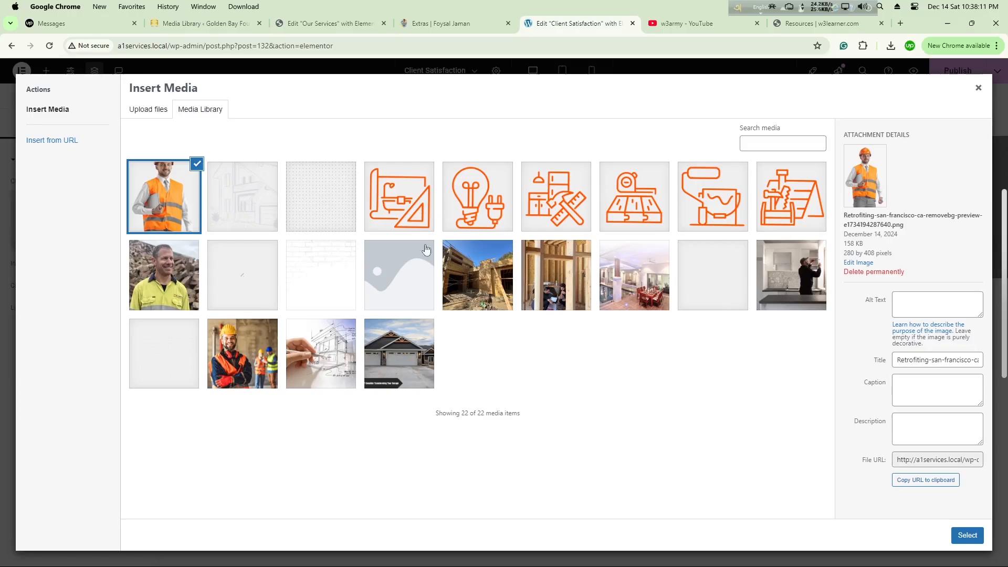
pyautogui.click(978, 88)
pyautogui.click(926, 201)
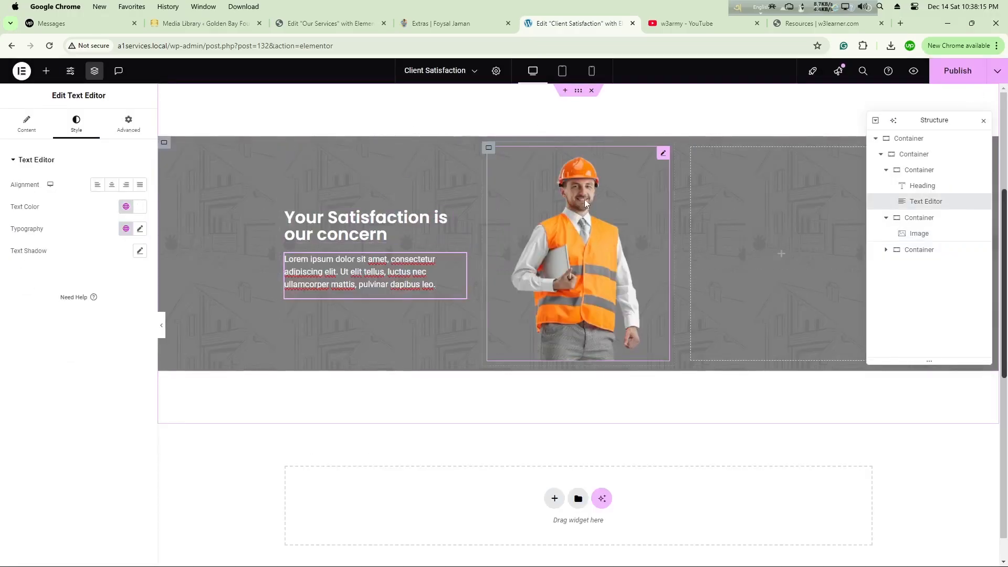
pyautogui.click(664, 155)
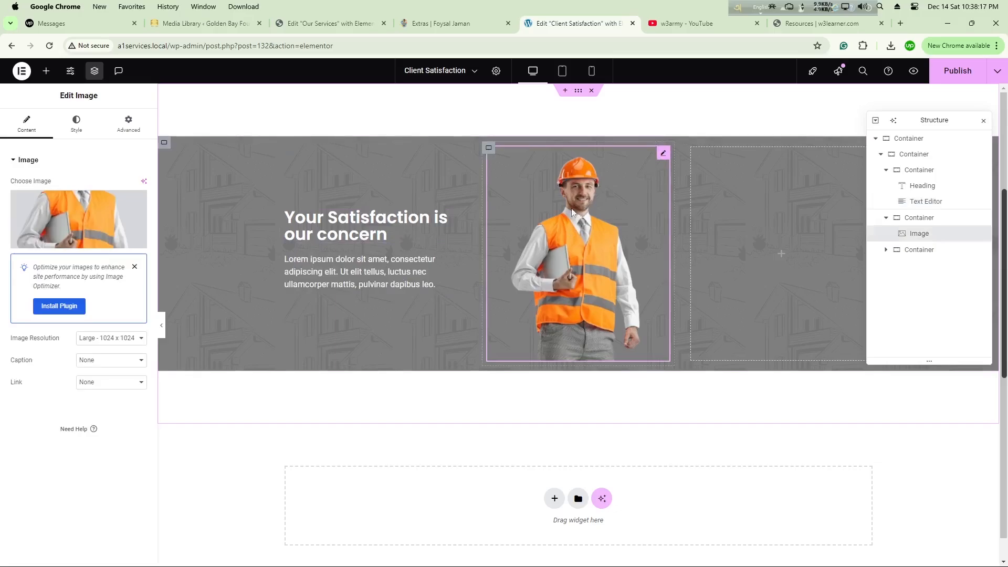
# Step: Move the Structure window clear of the third column and add a Grid container inside that column
pyautogui.moveTo(924, 119); pyautogui.dragTo(898, 293)
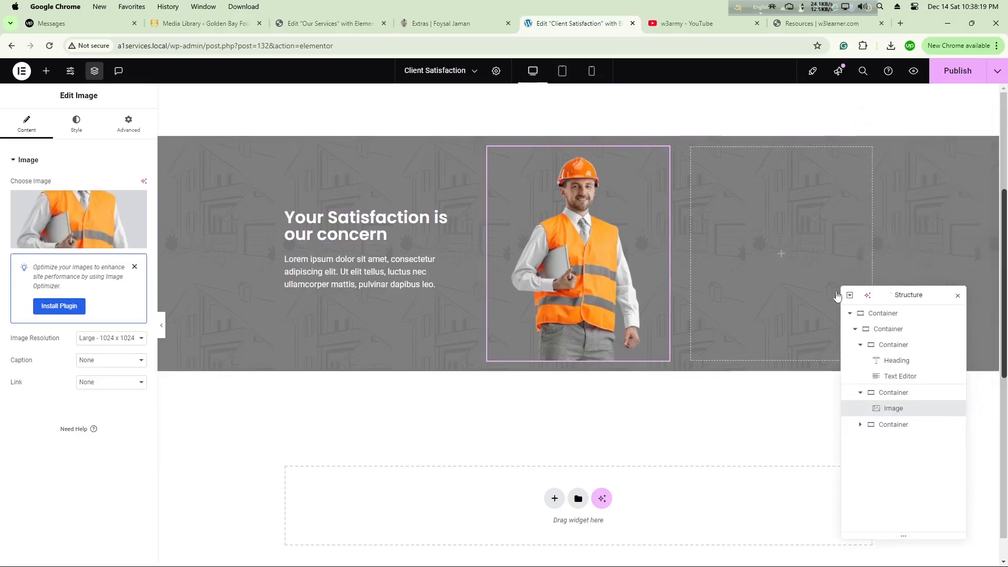
pyautogui.click(46, 72)
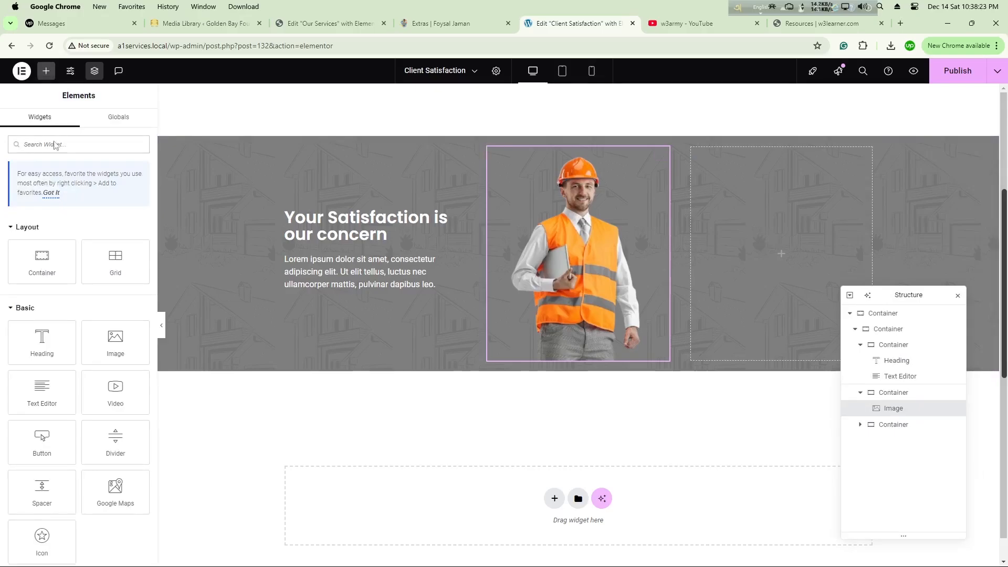
pyautogui.moveTo(115, 262); pyautogui.dragTo(799, 260)
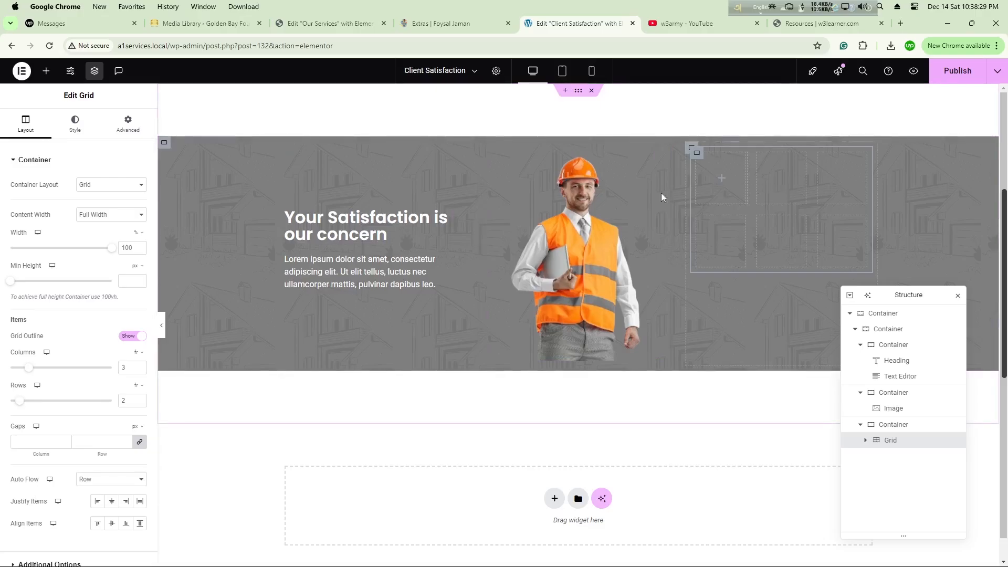
# Step: Place a Counter widget in the grid's first cell and set the grid to 2 columns
pyautogui.click(46, 71)
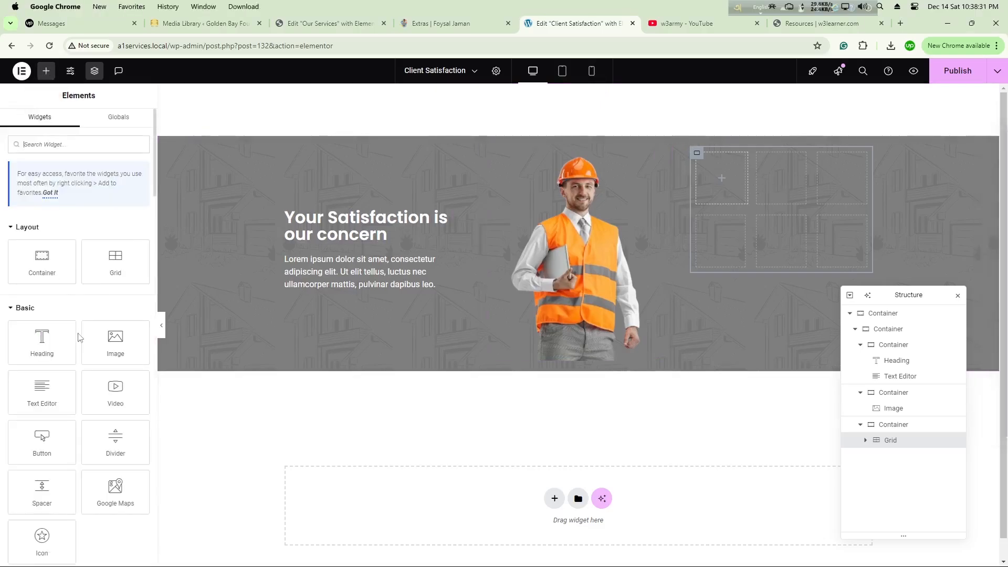
pyautogui.click(69, 142)
pyautogui.write('count')
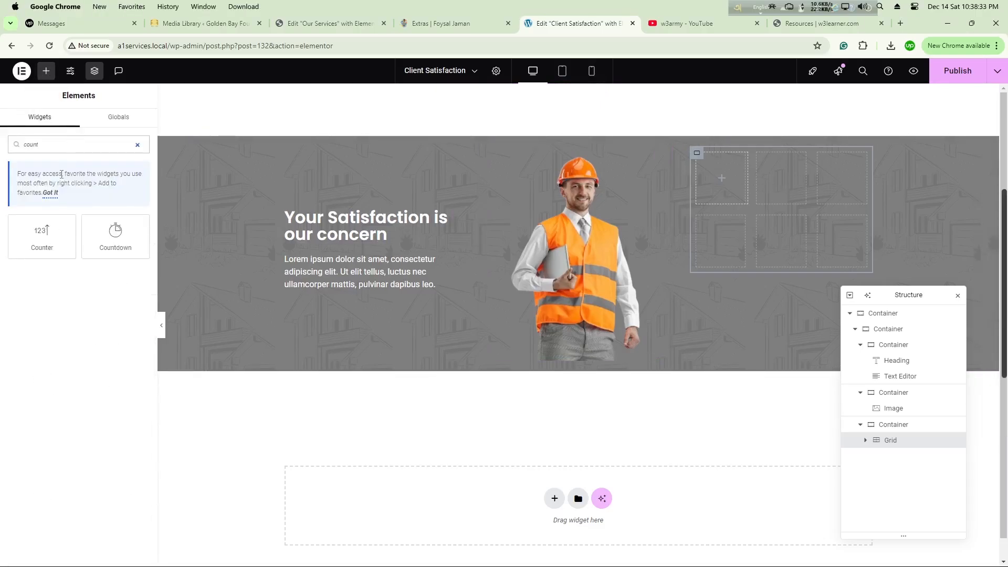
pyautogui.moveTo(42, 233); pyautogui.dragTo(717, 178)
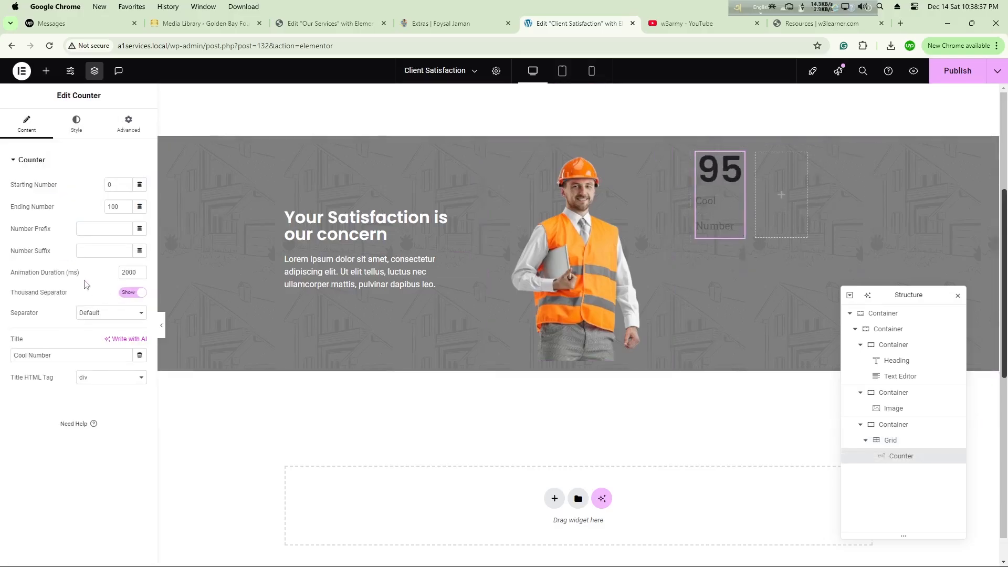
pyautogui.click(891, 441)
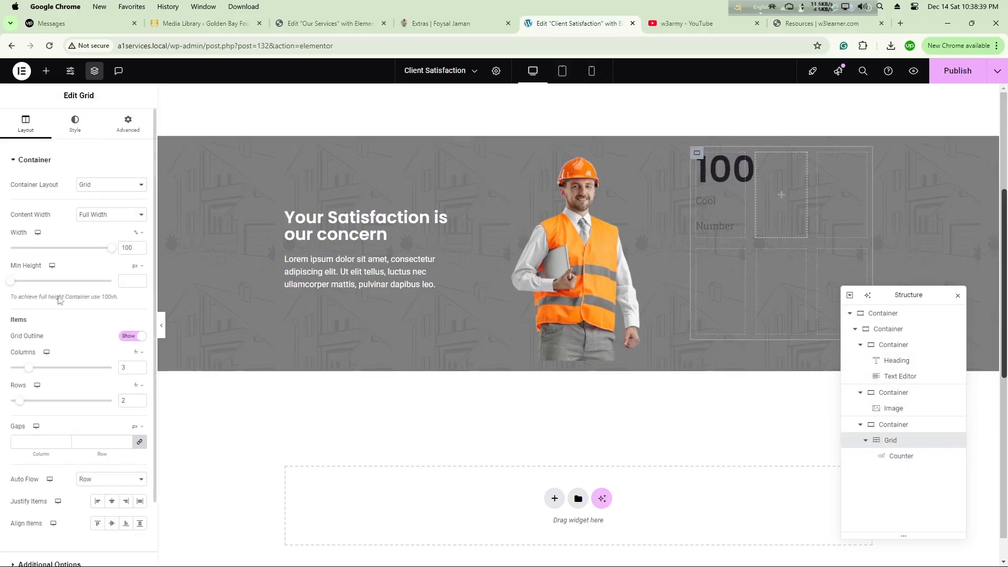
pyautogui.click(140, 370)
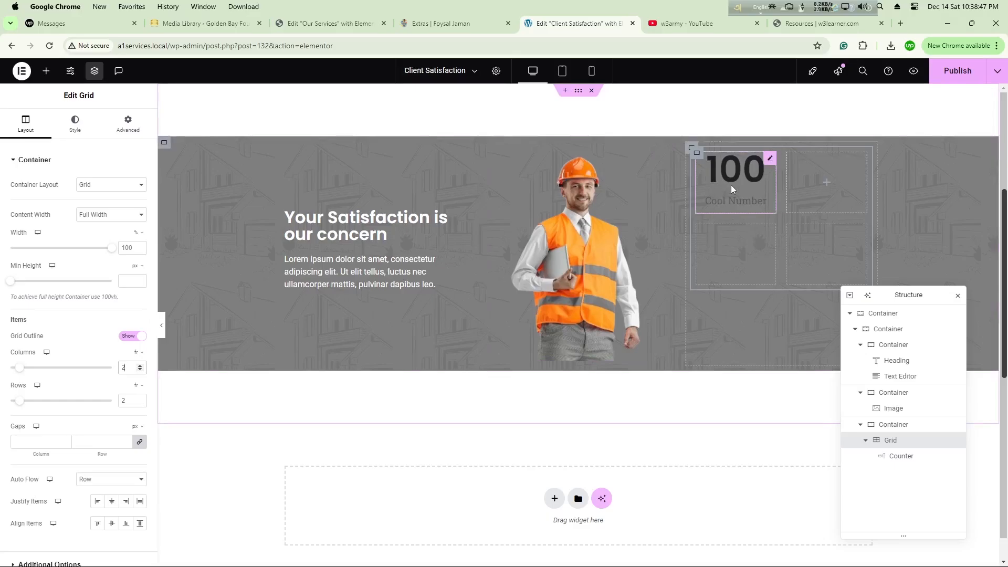
# Step: Change the text color of the counter's number to the copied gold color code
pyautogui.click(770, 159)
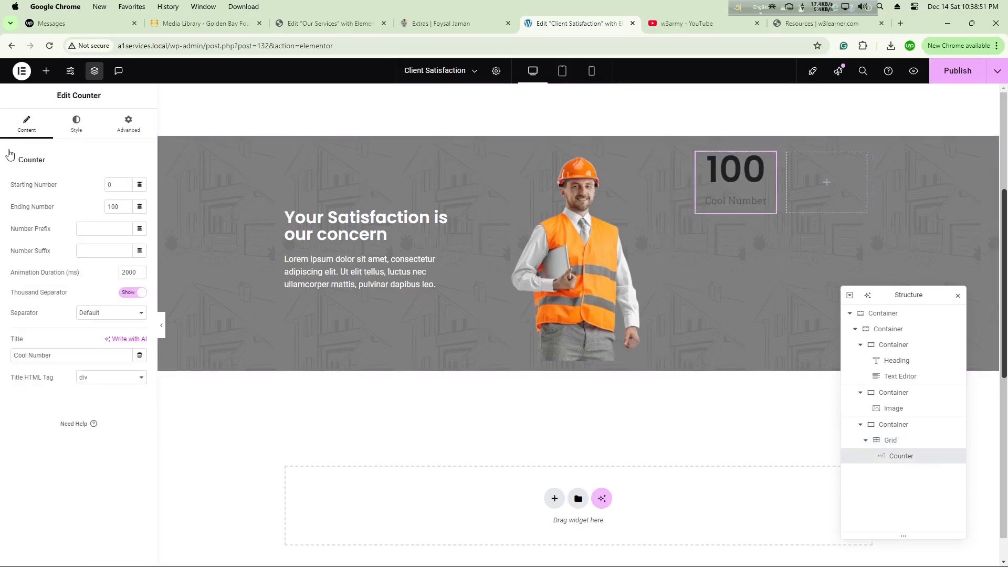
pyautogui.click(76, 124)
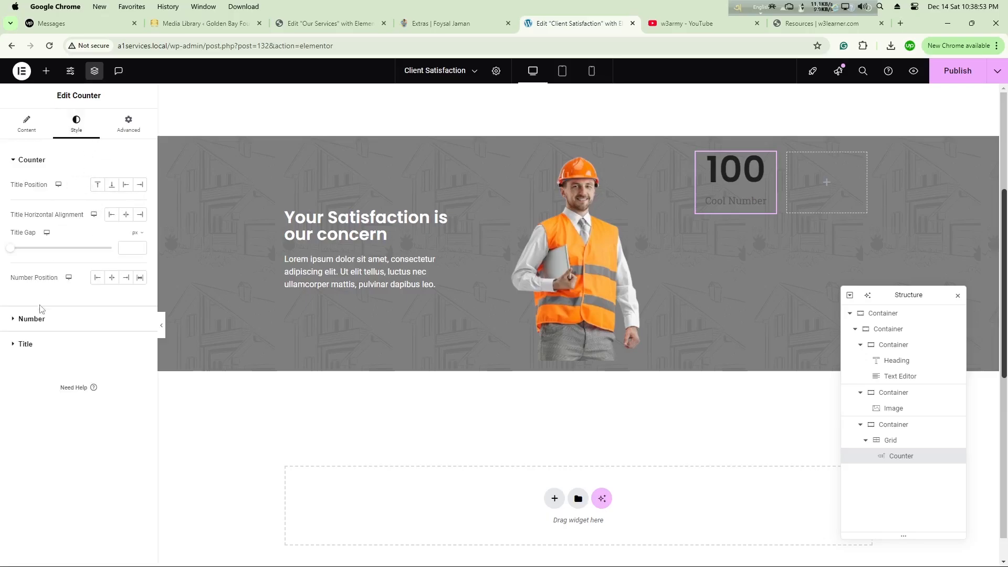
pyautogui.click(31, 319)
pyautogui.click(129, 213)
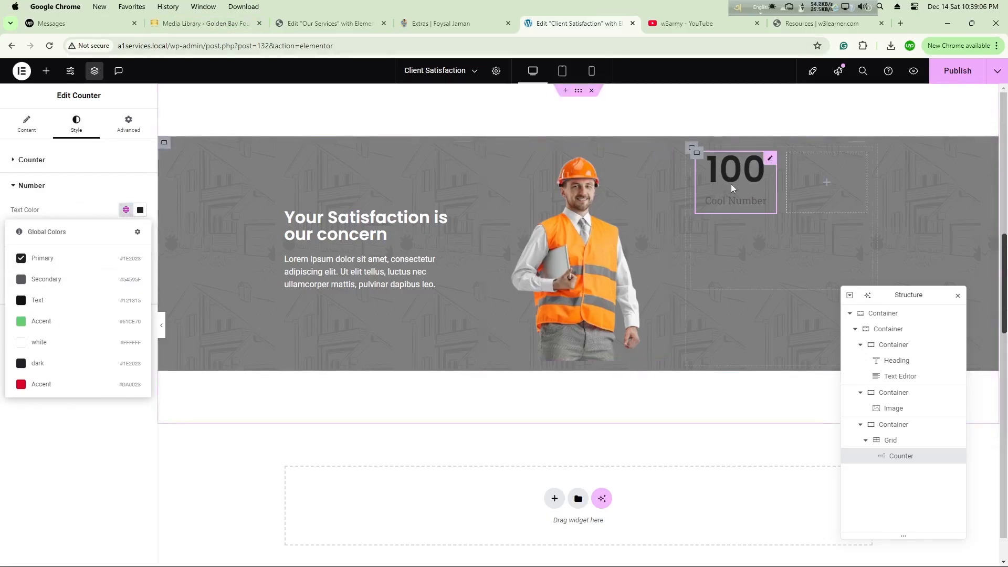
pyautogui.click(731, 184)
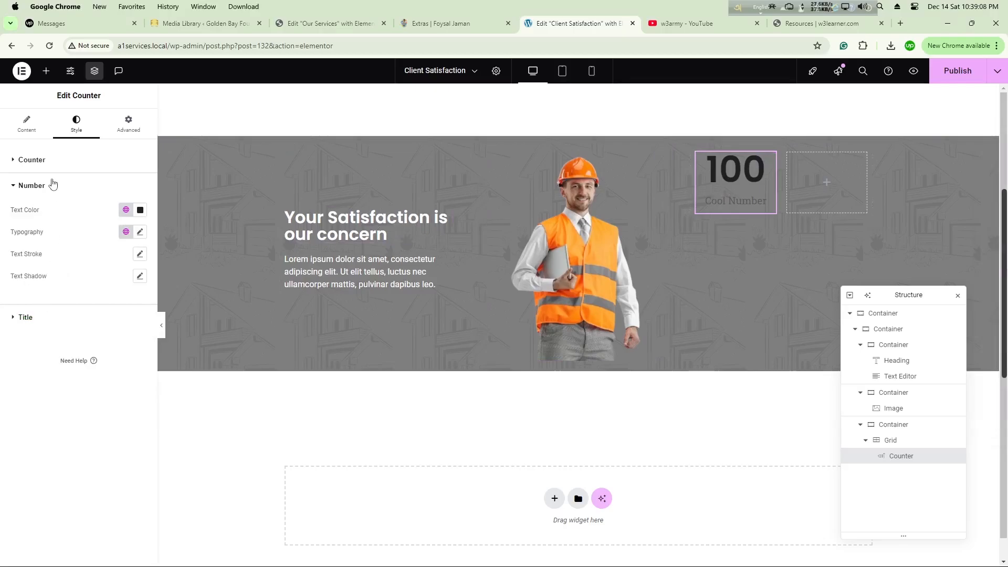
pyautogui.click(140, 210)
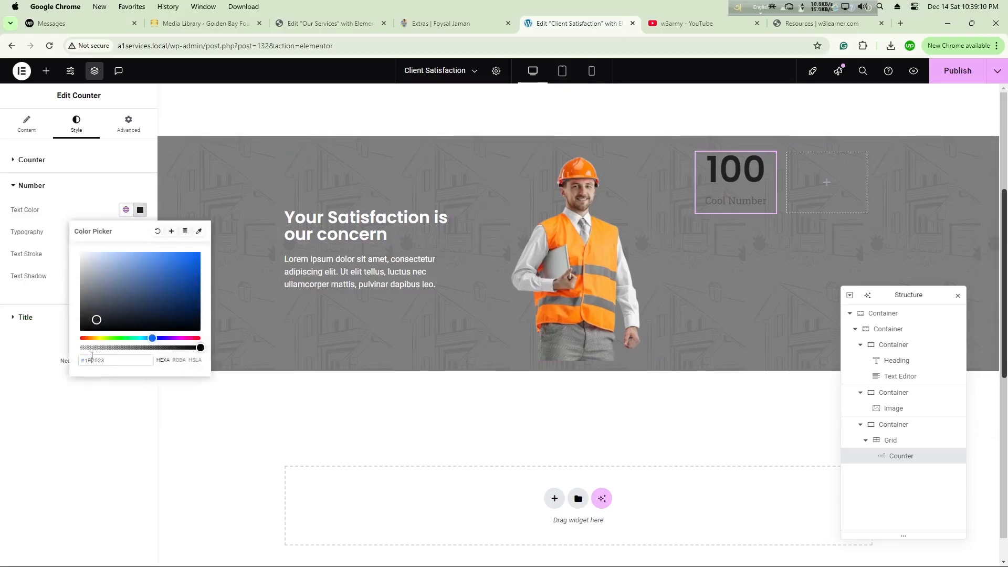
pyautogui.doubleClick(92, 359)
pyautogui.hotkey('ctrl', 'v')
# Step: Apply the same copied gold color code to the "Your Satisfaction is our concern" heading text
pyautogui.click(402, 232)
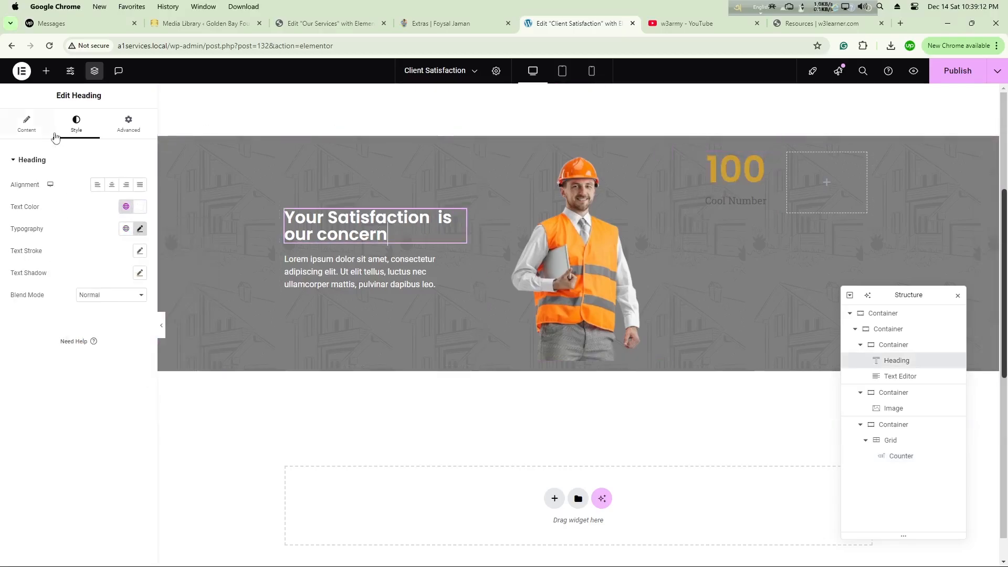
pyautogui.click(140, 207)
pyautogui.doubleClick(94, 360)
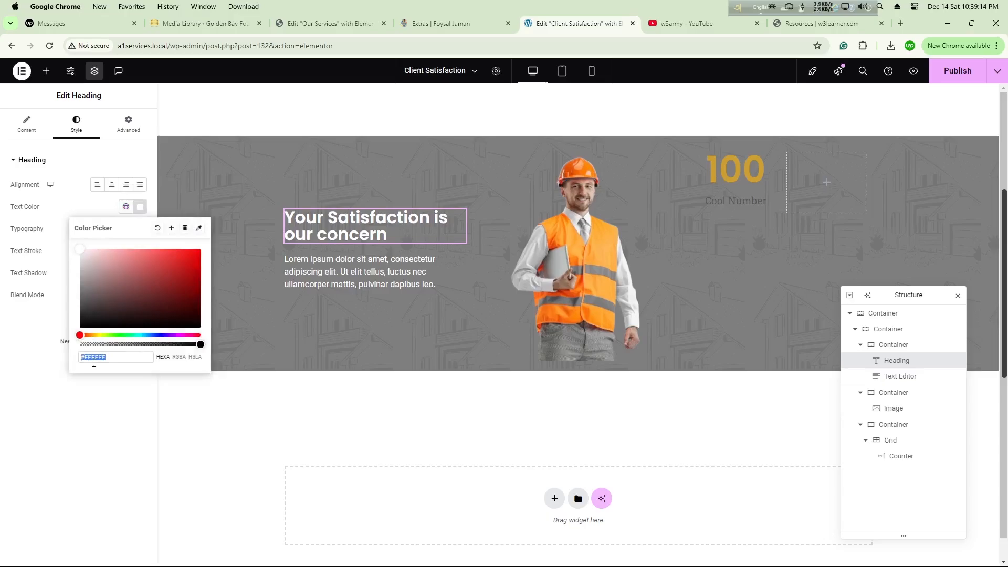
pyautogui.write('#CD9F30')
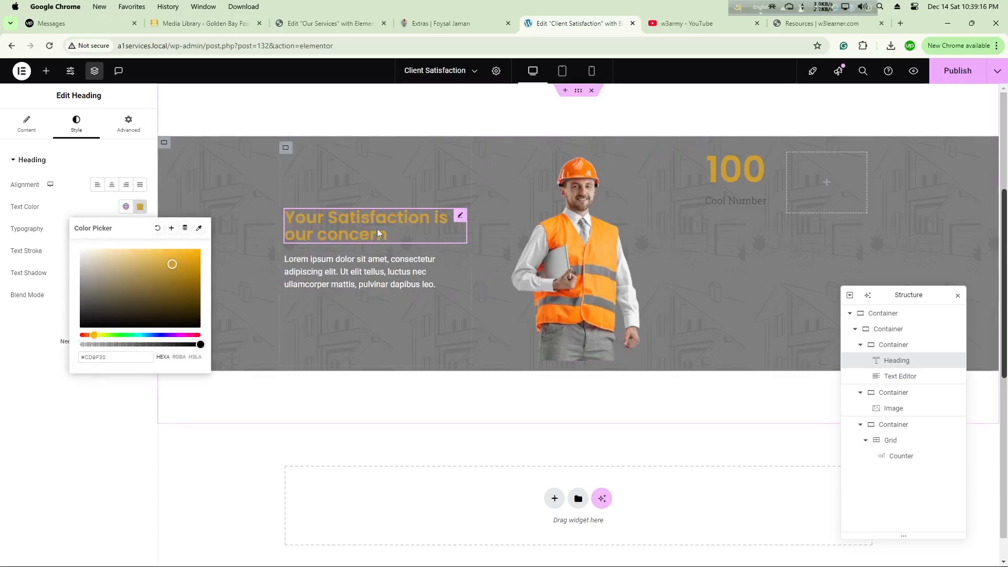
# Step: Set the text color of the counter's title to the global white color
pyautogui.click(748, 200)
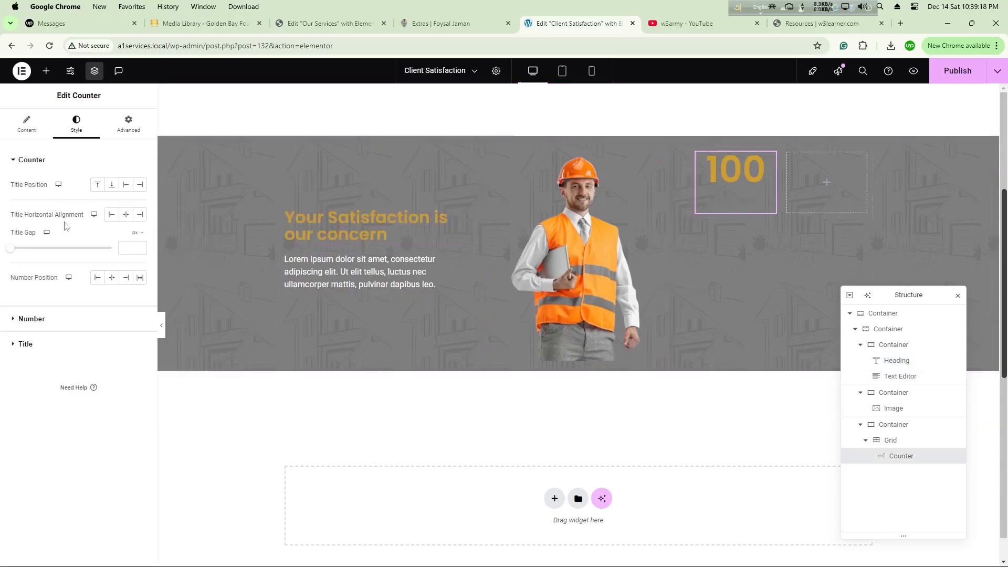
pyautogui.click(31, 345)
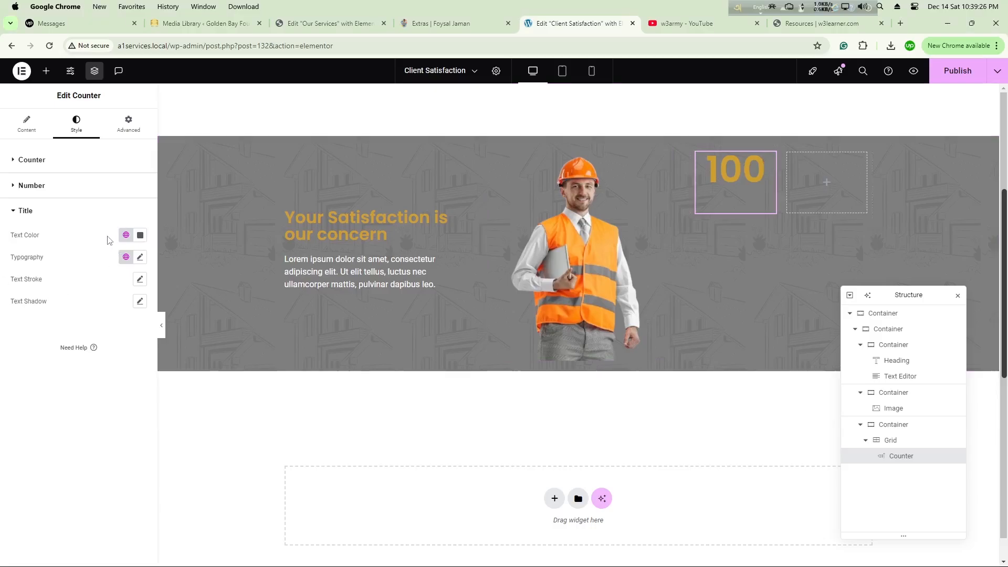
pyautogui.click(127, 236)
pyautogui.click(129, 237)
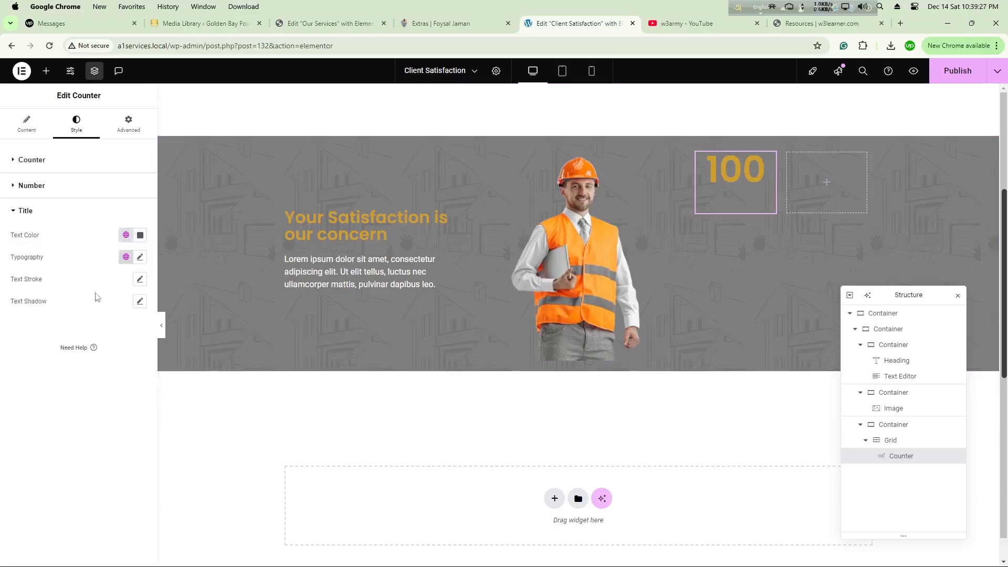
pyautogui.click(127, 235)
pyautogui.click(71, 367)
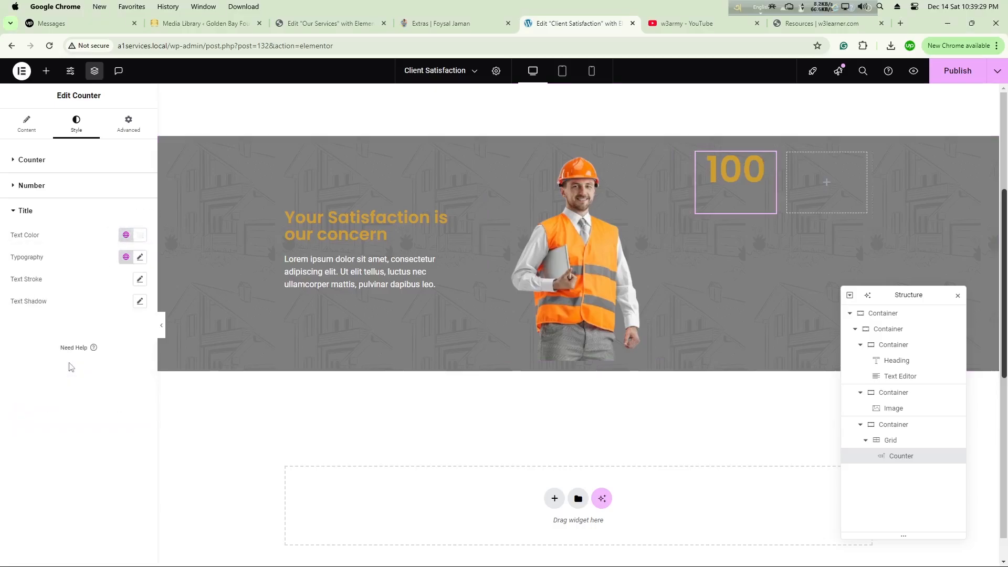
# Step: Change the counter's title text to "Project"
pyautogui.click(26, 212)
pyautogui.click(32, 160)
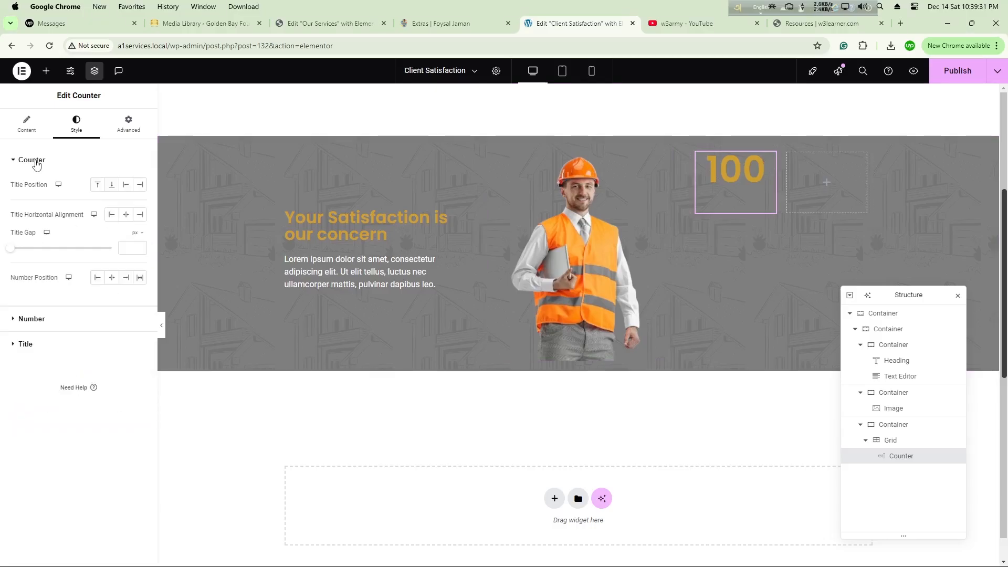
pyautogui.click(27, 126)
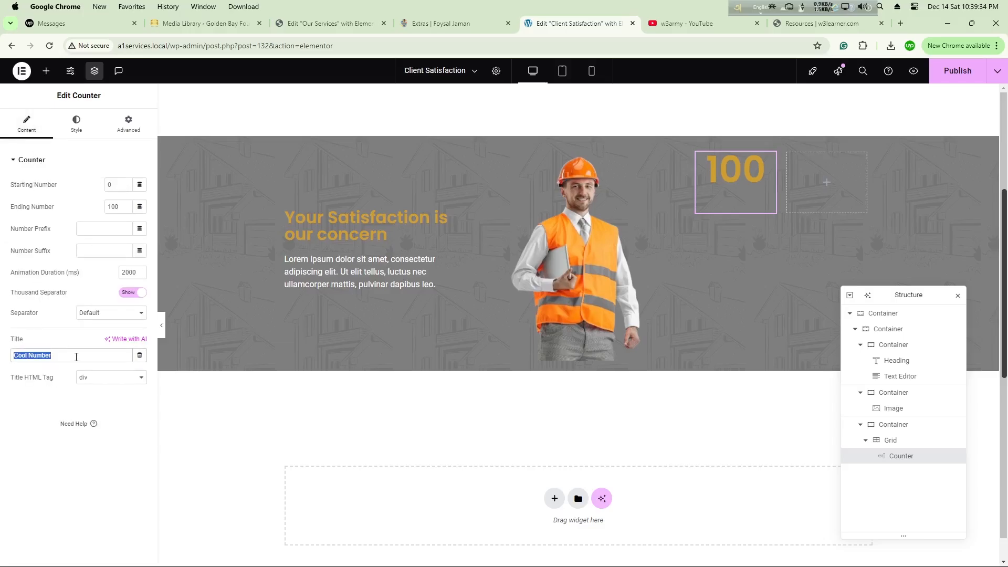
pyautogui.write('Prollej')
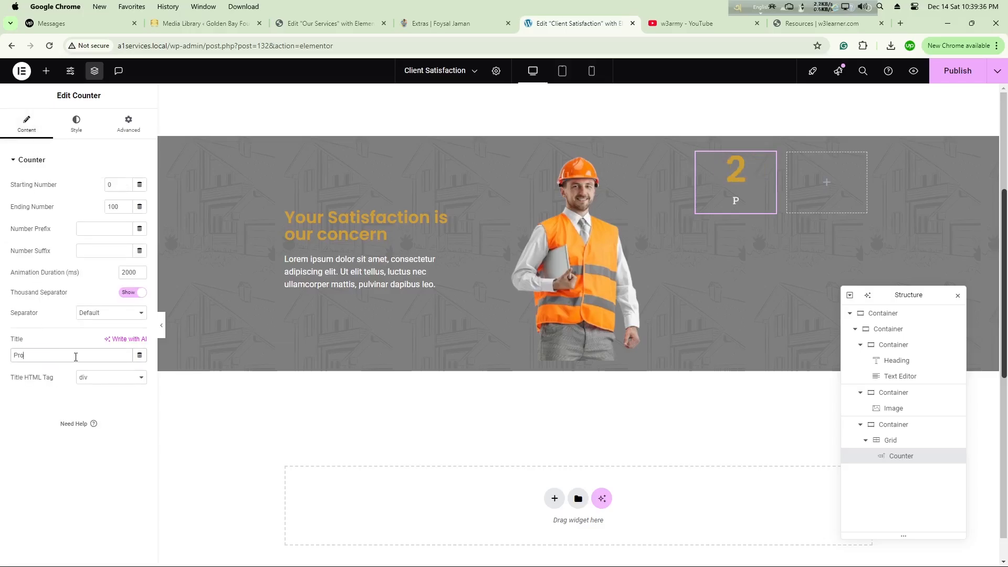
pyautogui.press('BackSpace')
pyautogui.press('BackSpace')
pyautogui.press('BackSpace')
pyautogui.press('BackSpace')
pyautogui.write('ject')
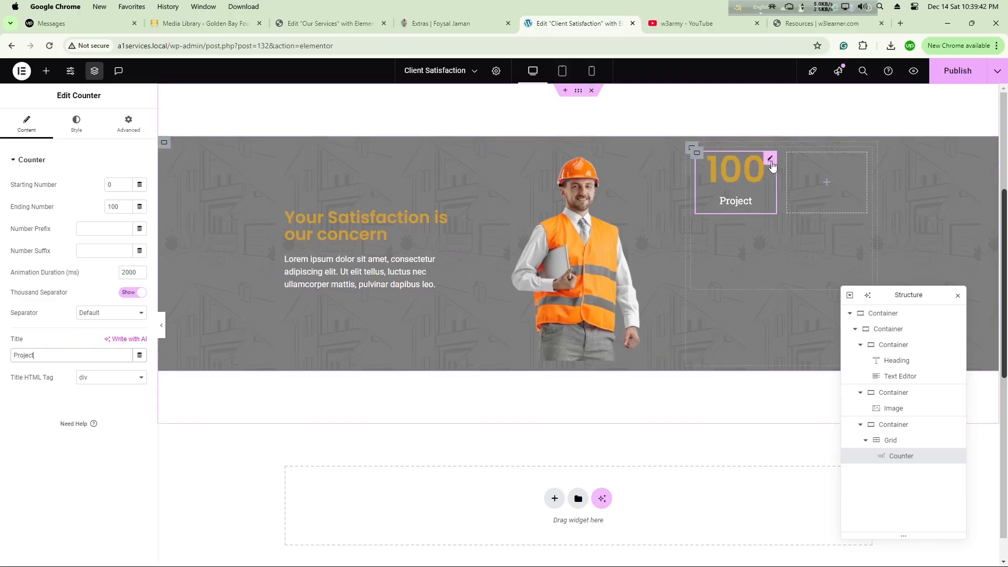
# Step: Set the font size of the counter's number to 50 px in its typography settings
pyautogui.click(76, 124)
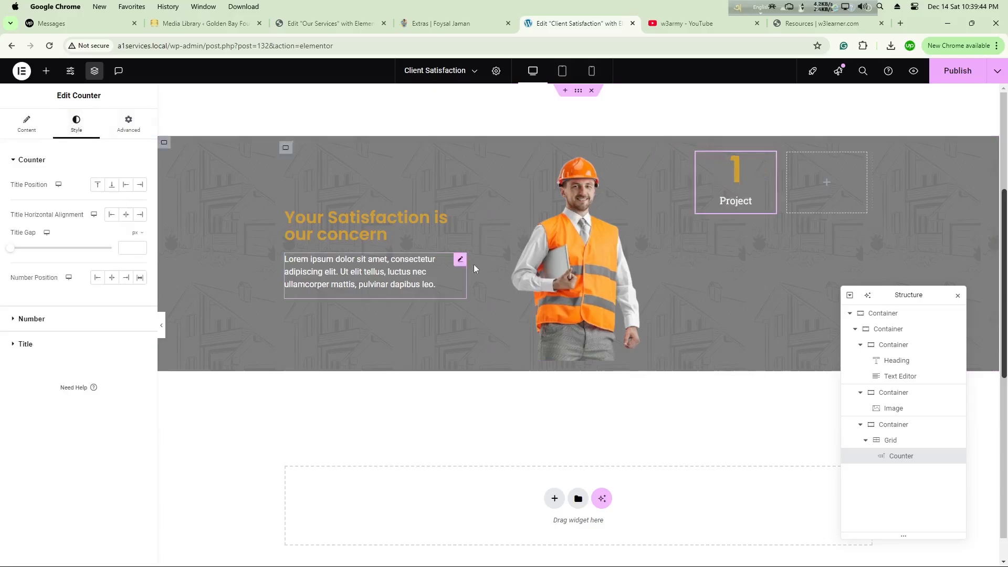
pyautogui.click(105, 311)
pyautogui.click(139, 231)
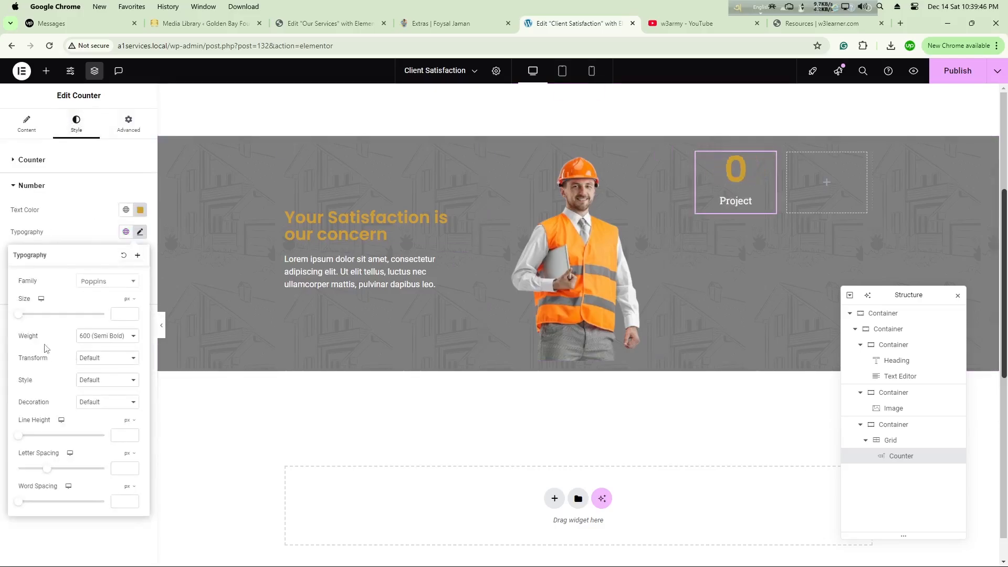
pyautogui.moveTo(19, 317); pyautogui.dragTo(37, 316)
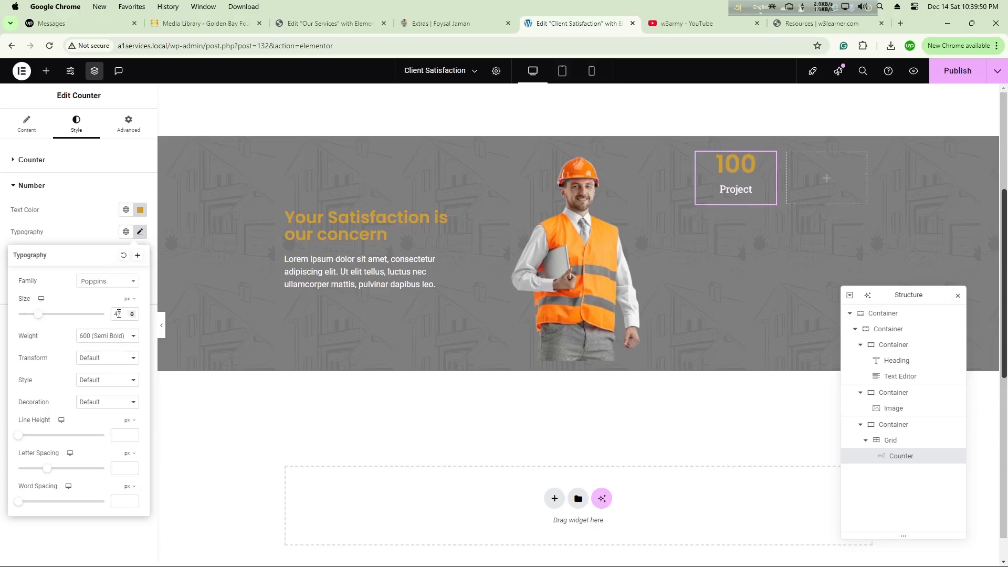
pyautogui.write('50')
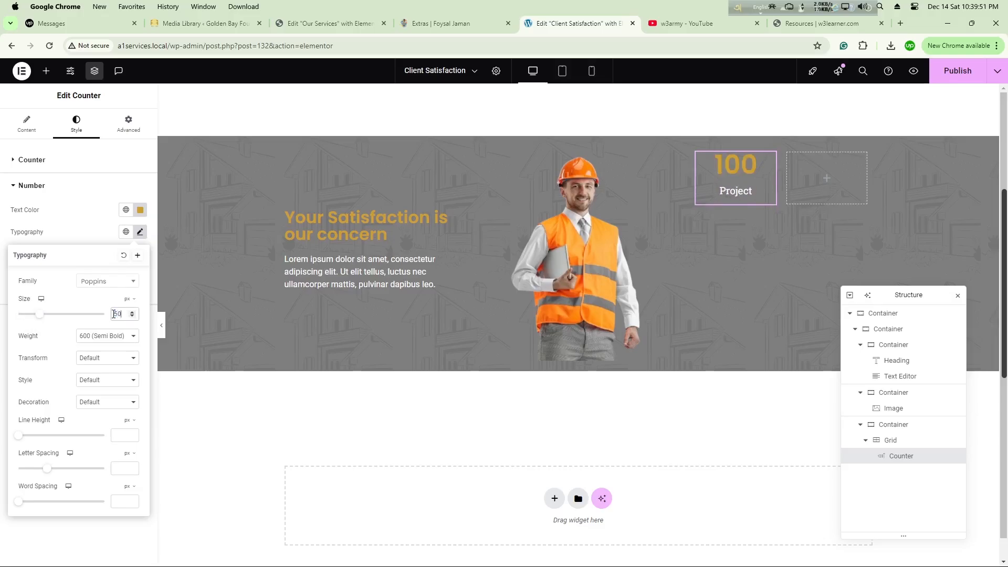
# Step: Copy the styled Project counter into the three empty grid cells and open the second counter for editing
pyautogui.rightClick(730, 167)
pyautogui.click(757, 225)
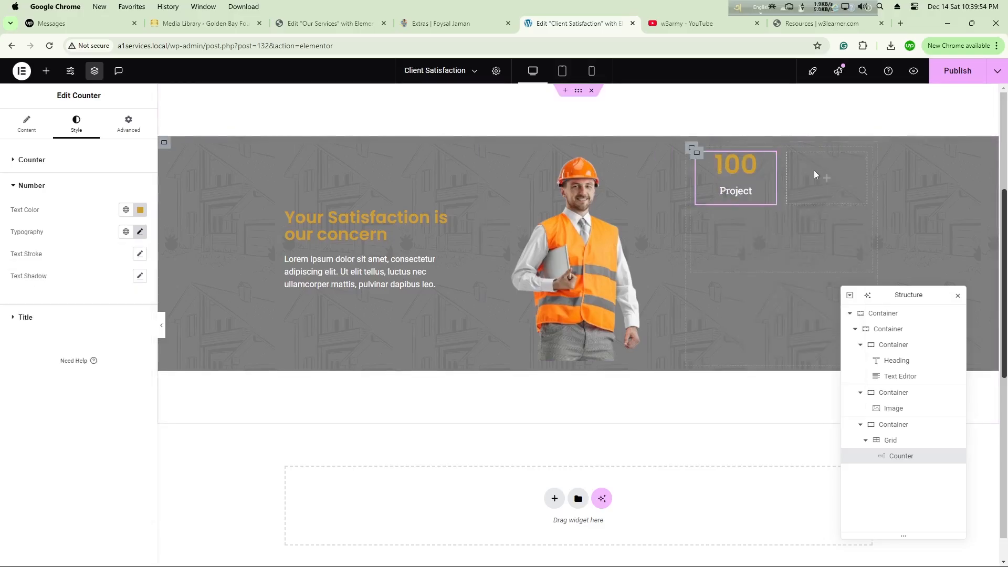
pyautogui.rightClick(814, 170)
pyautogui.click(836, 266)
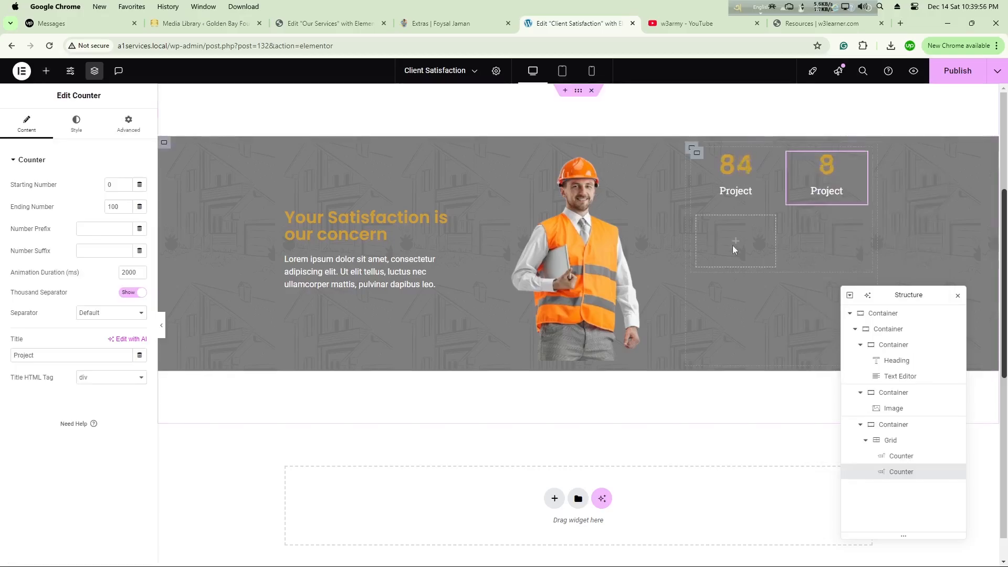
pyautogui.rightClick(799, 245)
pyautogui.click(814, 336)
pyautogui.rightClick(818, 246)
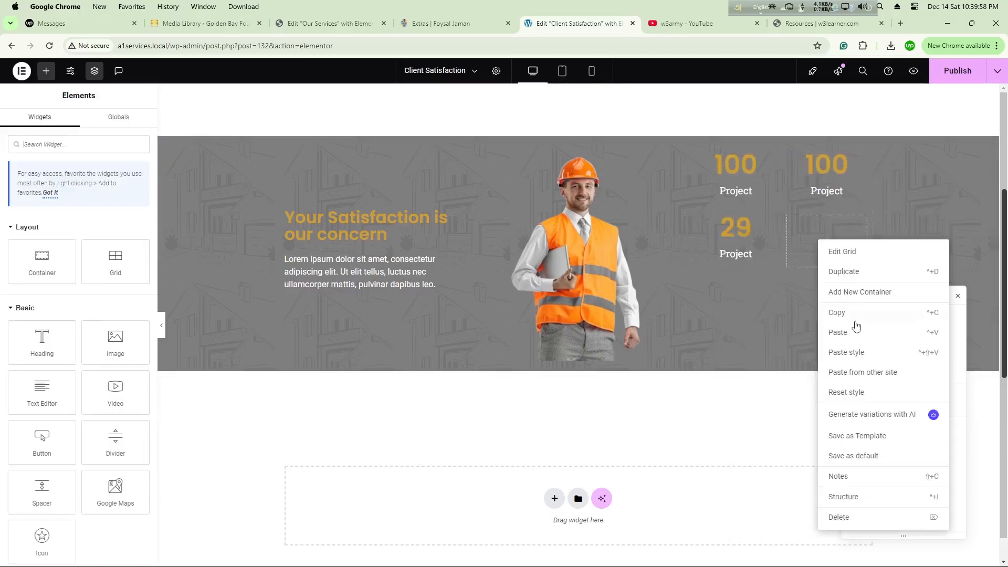
pyautogui.click(844, 335)
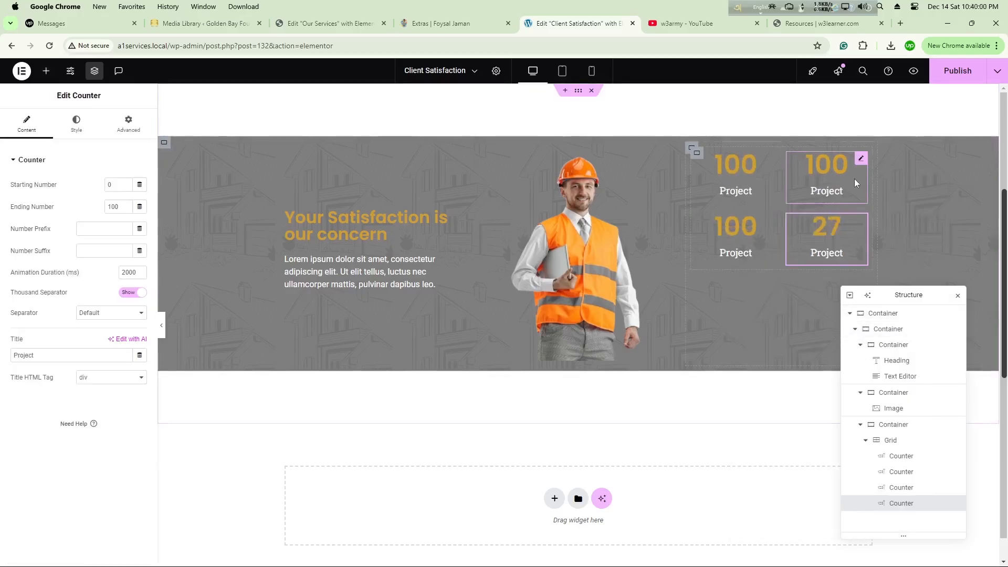
pyautogui.click(835, 175)
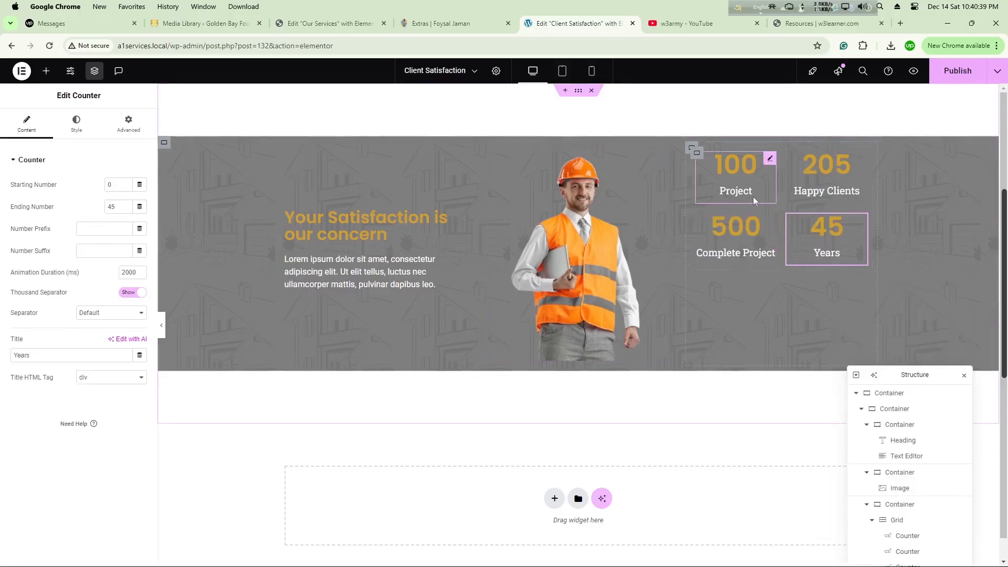
# Step: Center the counter grid vertically in the third column by setting the column container's Justify Content to center
pyautogui.click(691, 150)
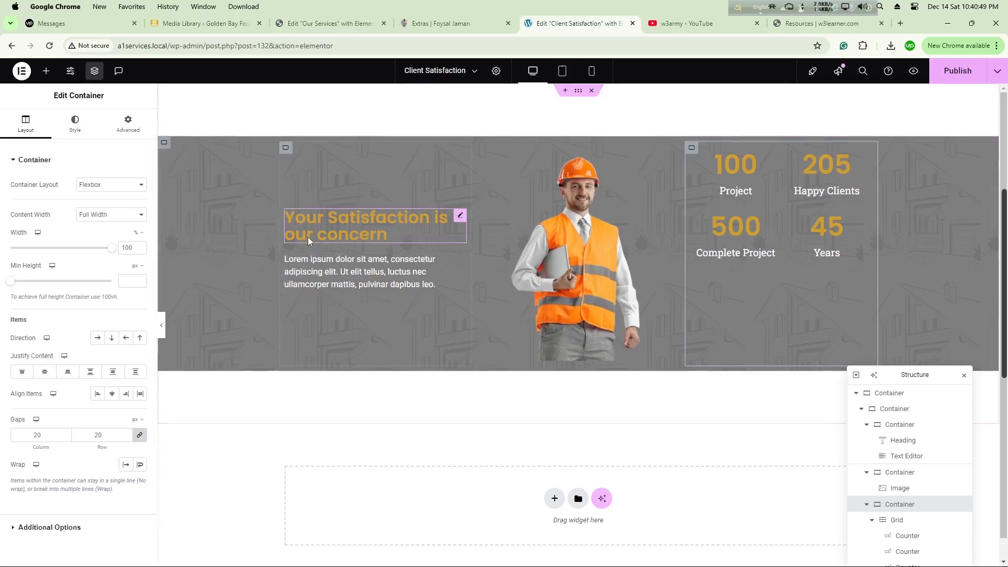
pyautogui.click(45, 374)
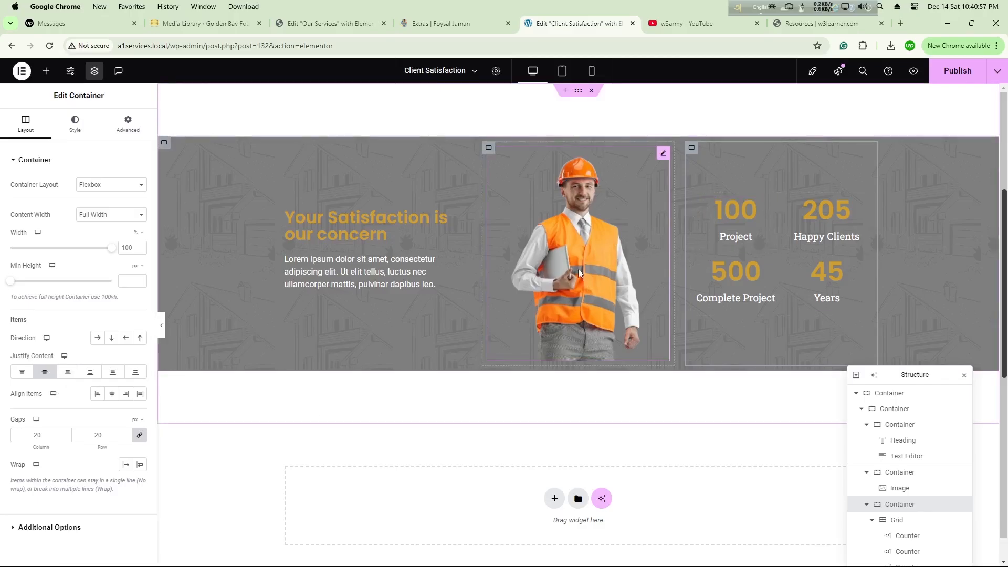
# Step: Unlink the worker image's margin values and set its top margin to -130 px so the head rises above the section
pyautogui.click(562, 253)
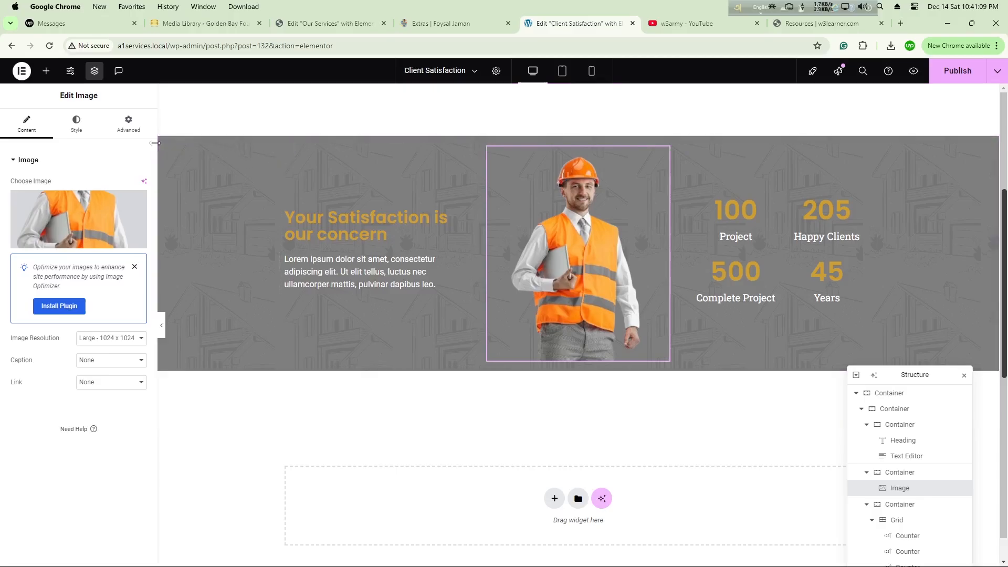
pyautogui.click(124, 133)
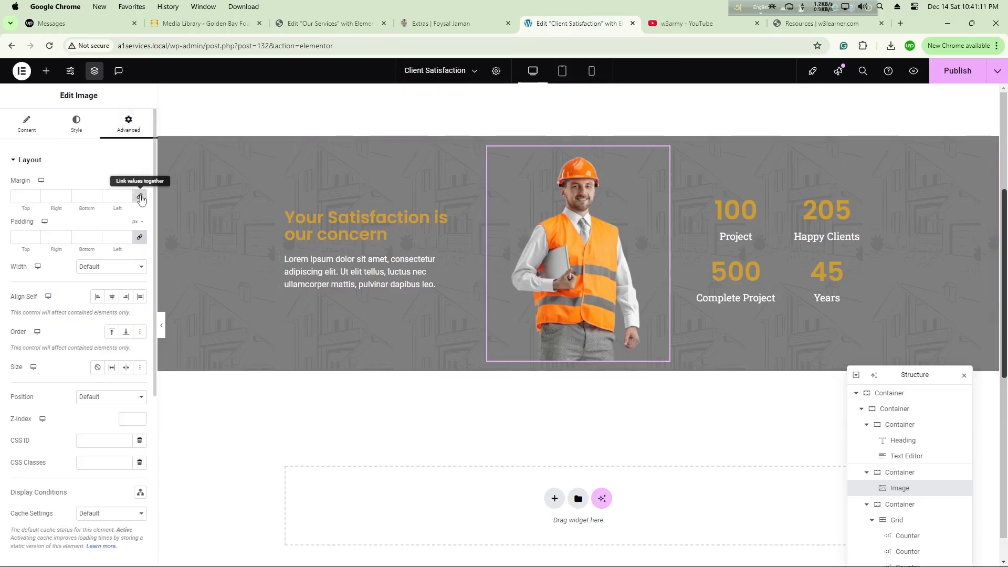
pyautogui.click(140, 197)
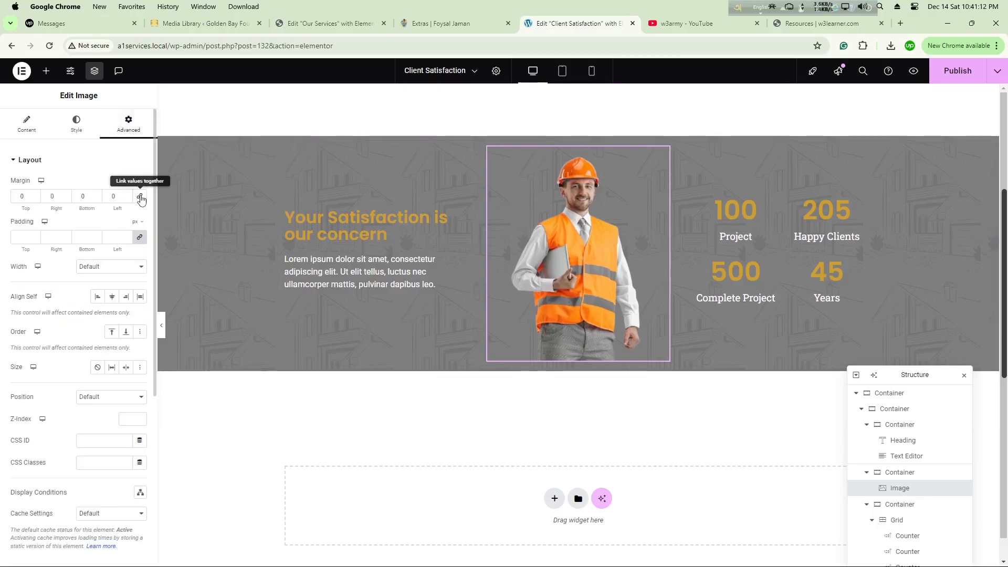
pyautogui.click(35, 199)
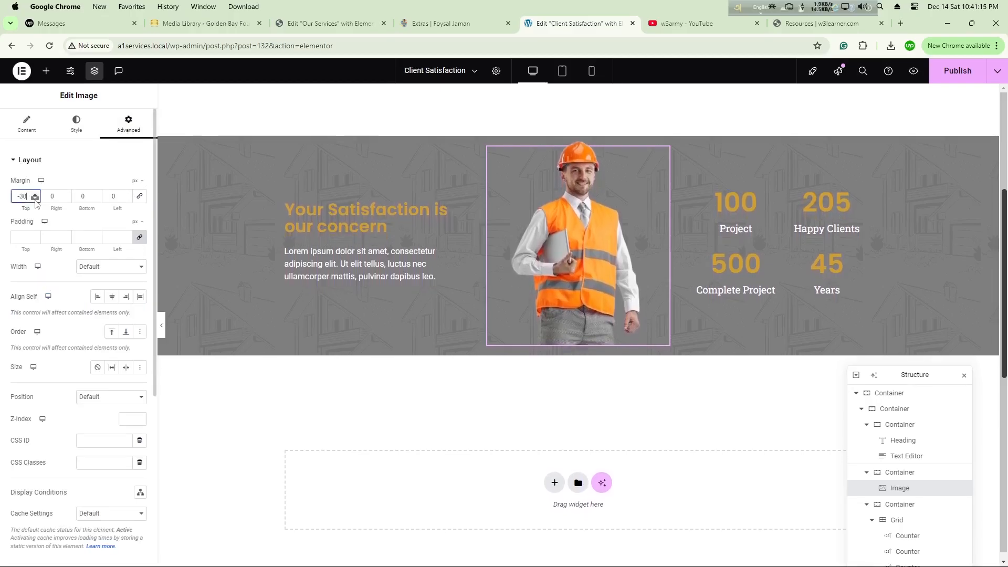
pyautogui.moveTo(35, 199); pyautogui.dragTo(35, 199)
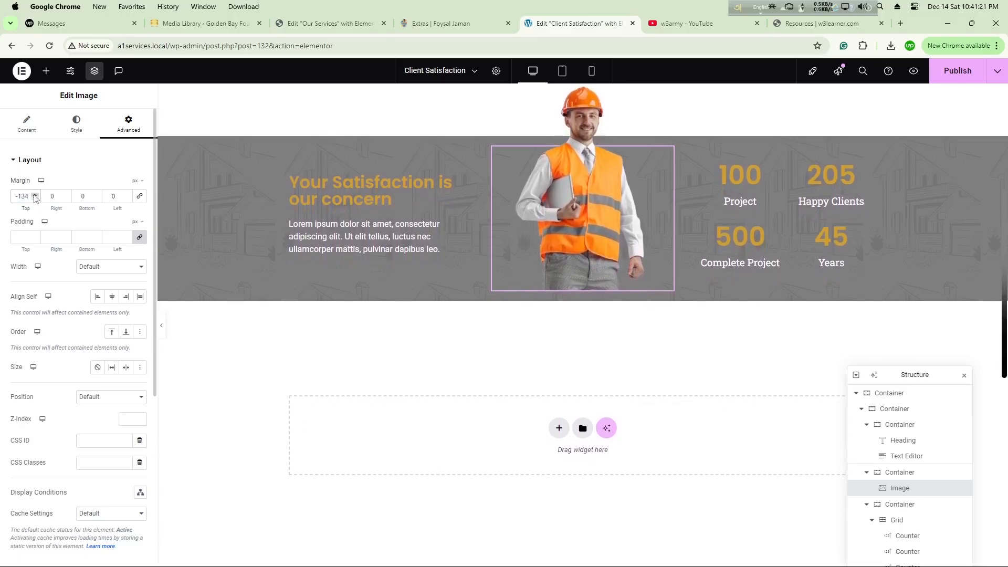
pyautogui.click(34, 196)
pyautogui.click(34, 195)
pyautogui.click(35, 196)
pyautogui.click(35, 196)
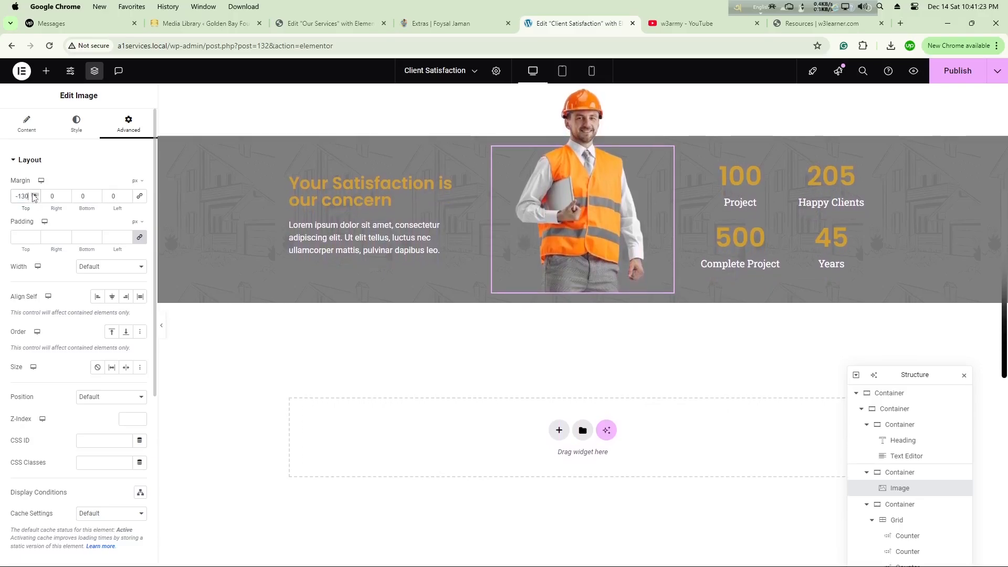
# Step: Set the worker image's bottom margin to -20 px and publish the template
pyautogui.click(97, 196)
pyautogui.click(96, 200)
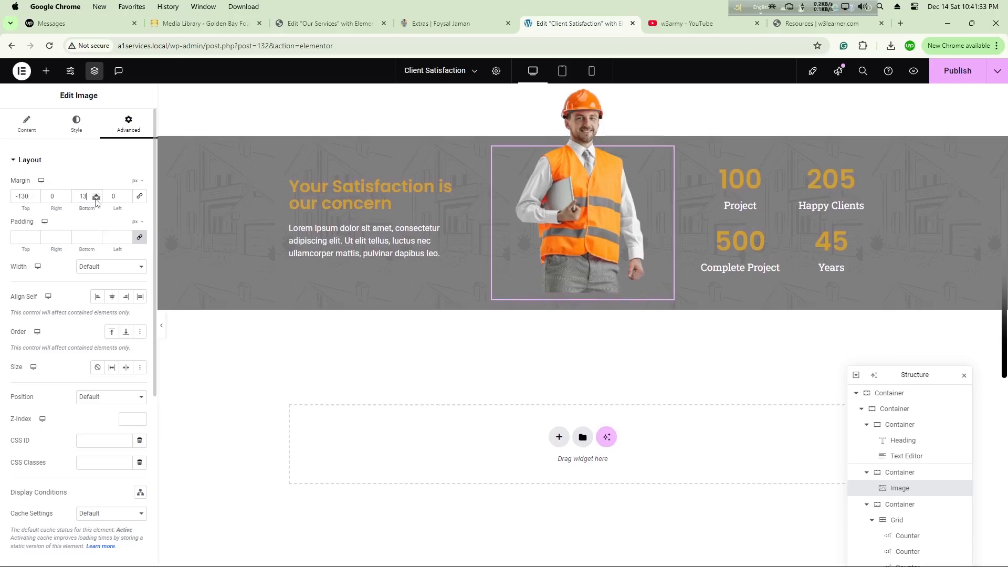
pyautogui.click(96, 199)
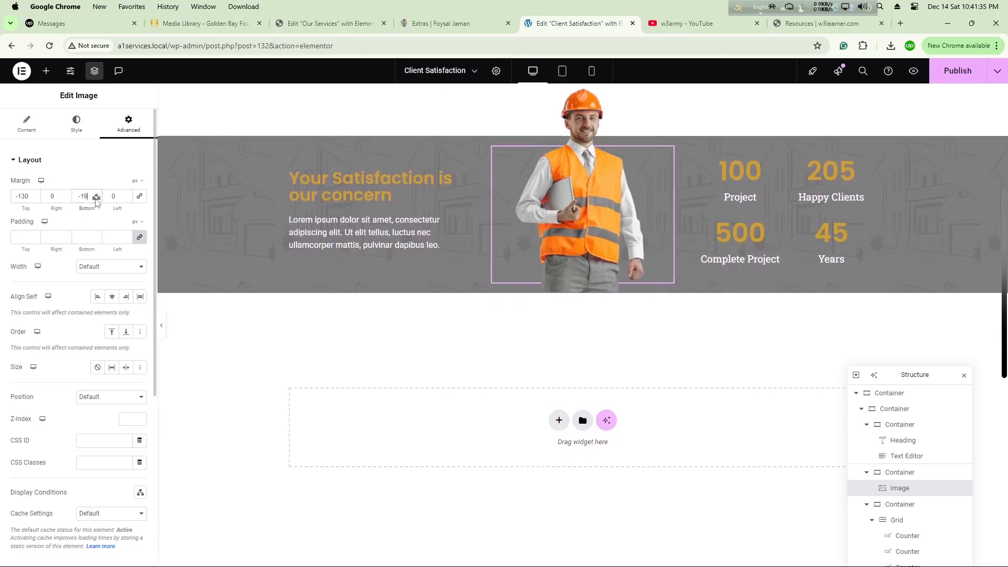
pyautogui.click(96, 200)
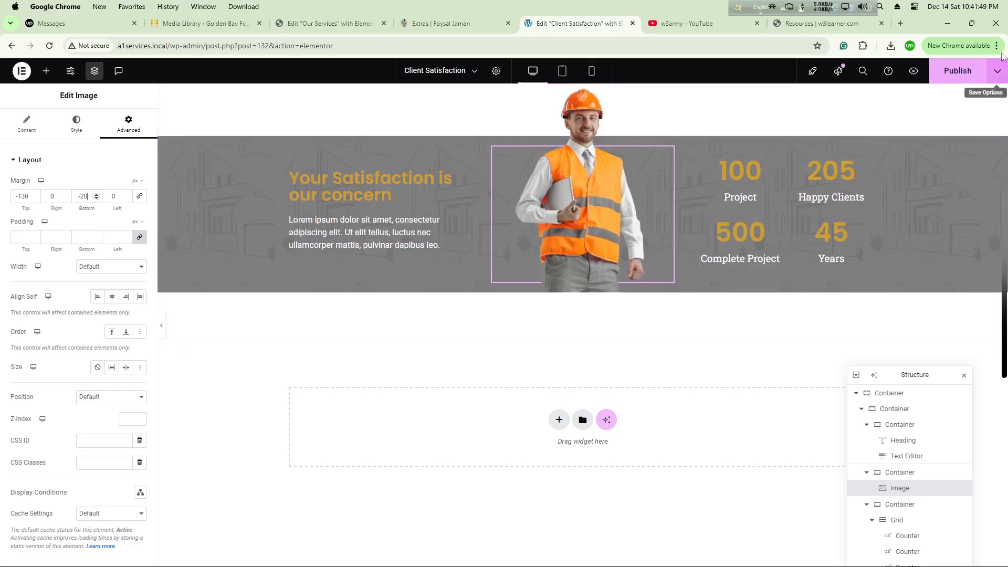
pyautogui.click(953, 73)
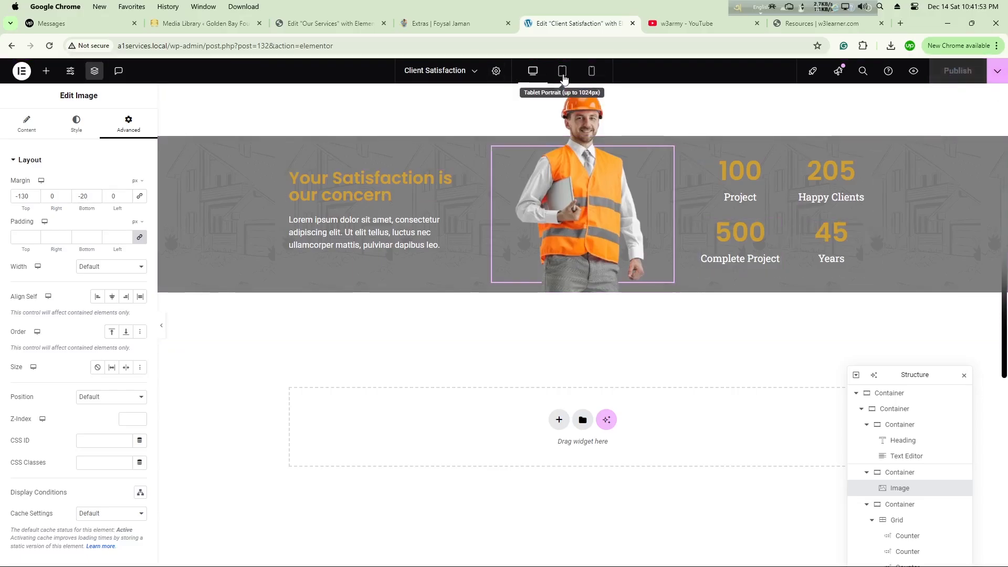
# Step: Switch to the tablet view and reduce the first counter's number font size to about 24 px
pyautogui.click(562, 73)
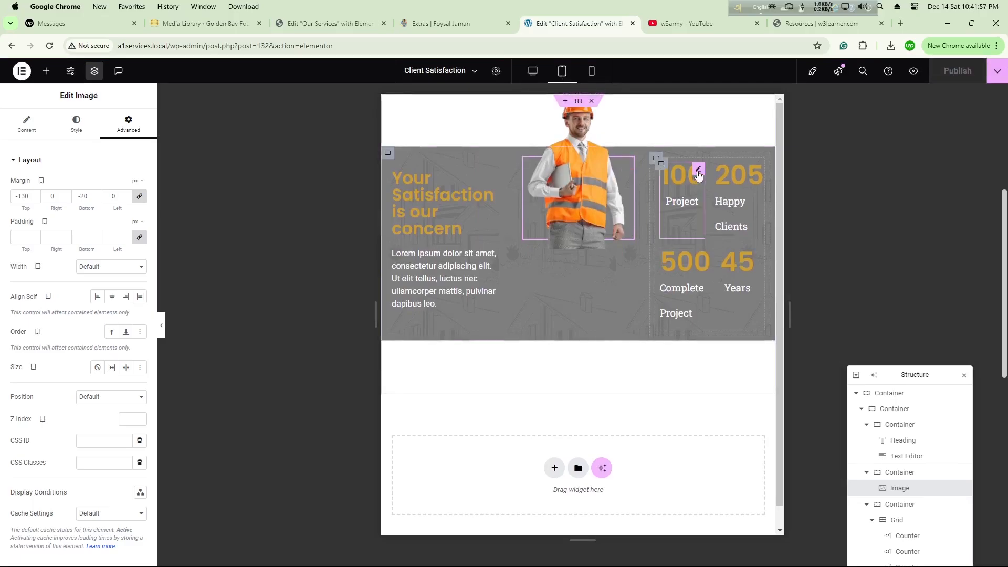
pyautogui.click(698, 171)
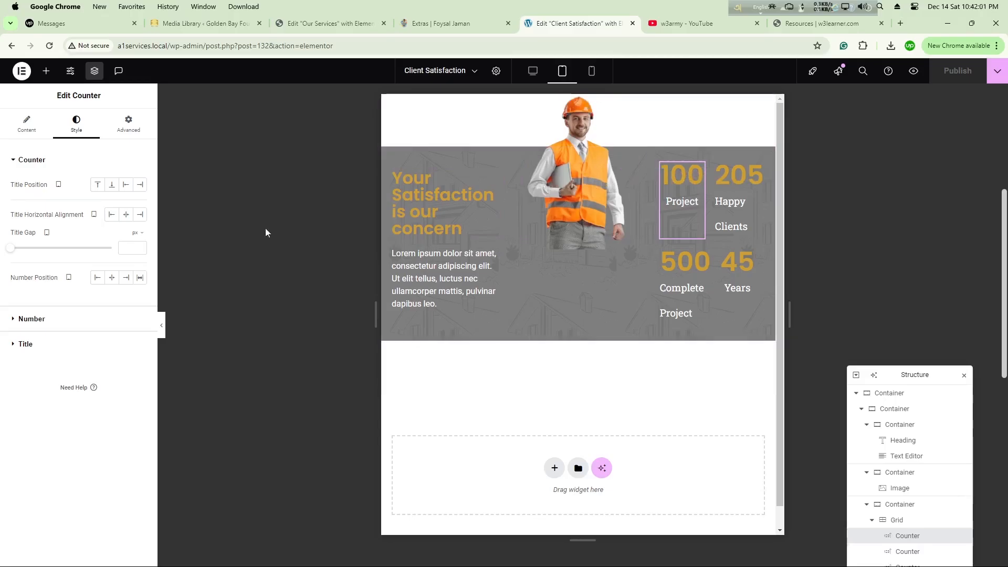
pyautogui.click(45, 319)
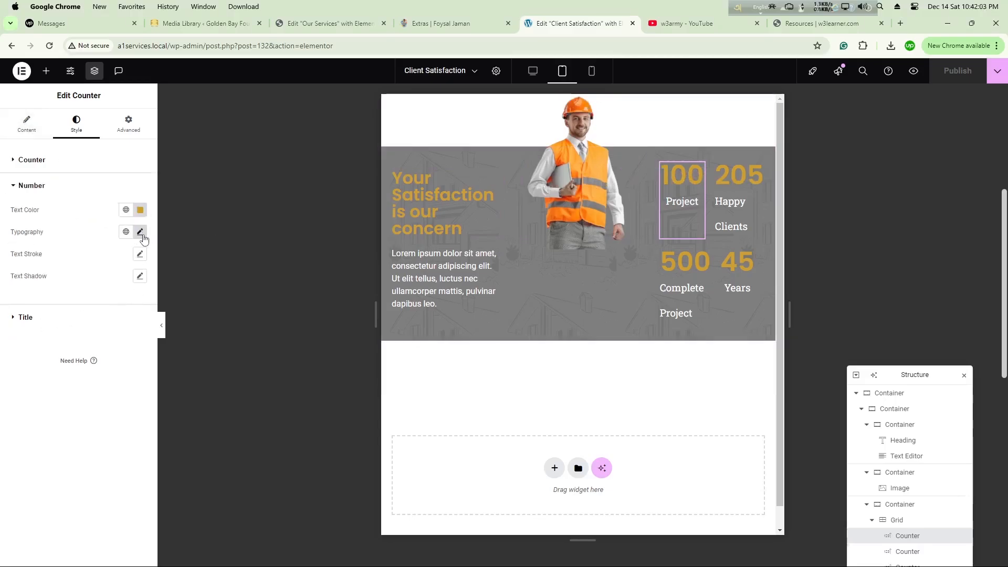
pyautogui.click(141, 232)
pyautogui.moveTo(44, 322); pyautogui.dragTo(33, 326)
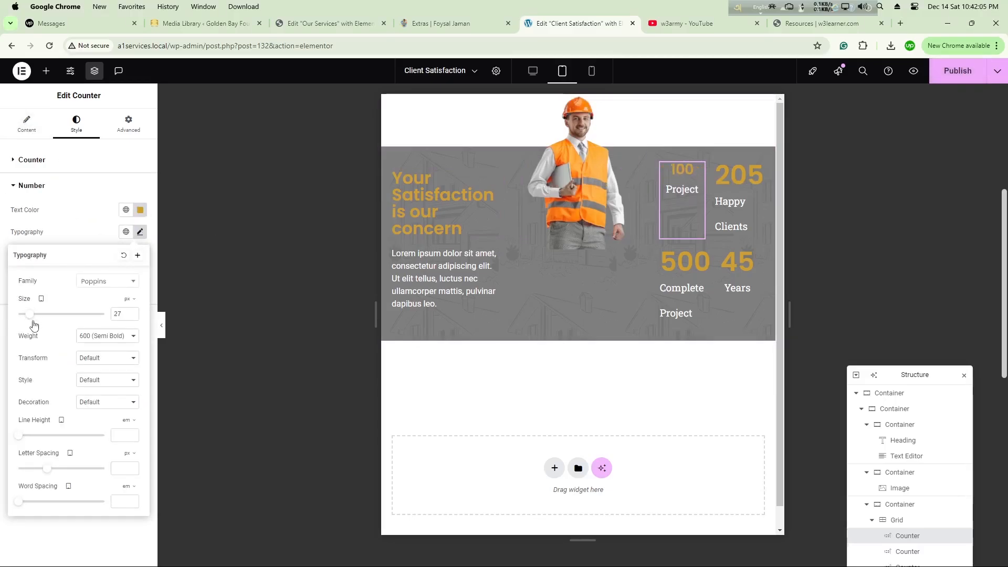
pyautogui.click(132, 317)
pyautogui.click(132, 318)
pyautogui.click(132, 318)
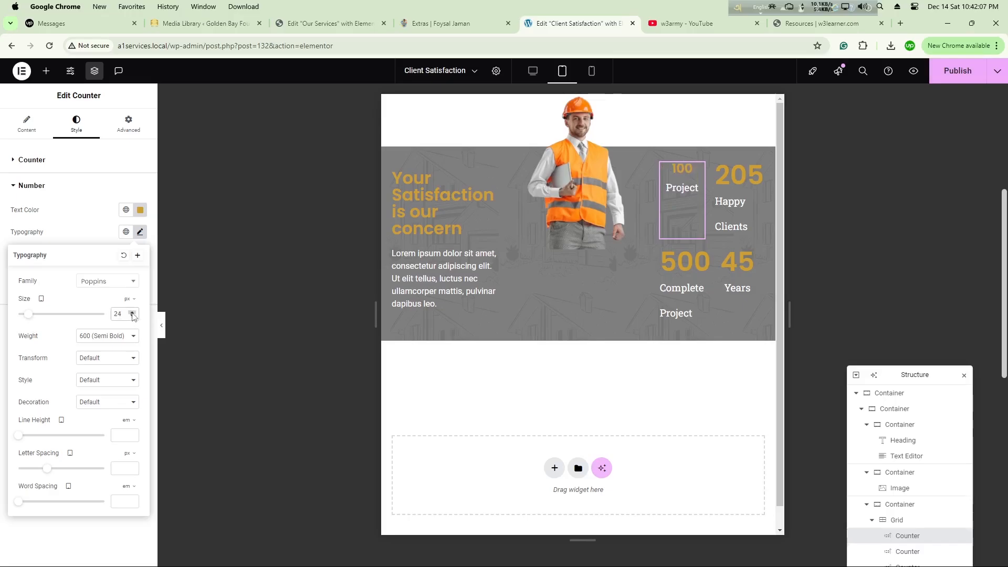
pyautogui.click(132, 313)
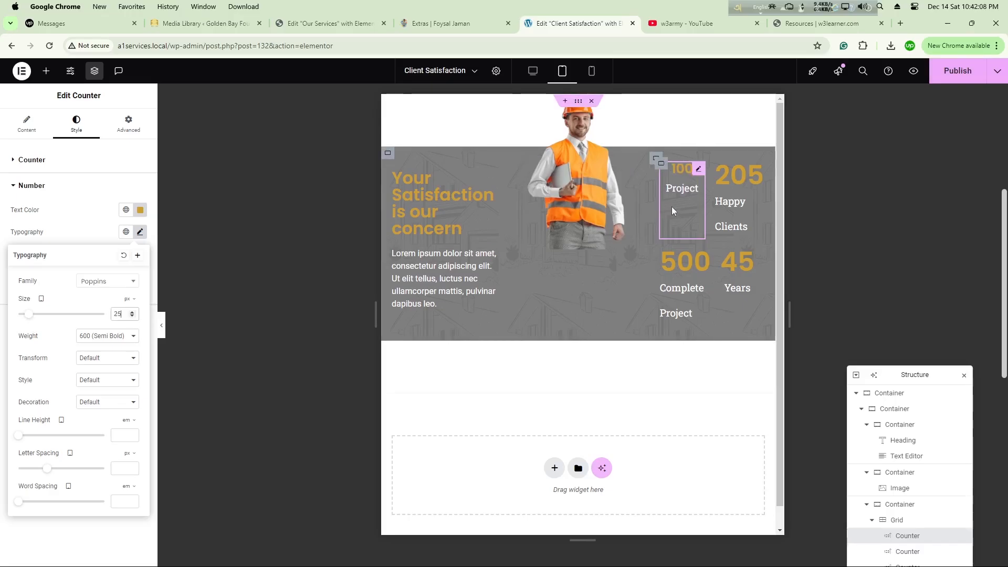
# Step: Set the tablet font size of the first counter's title to 15 px in its typography settings
pyautogui.click(43, 189)
pyautogui.click(63, 212)
pyautogui.click(140, 257)
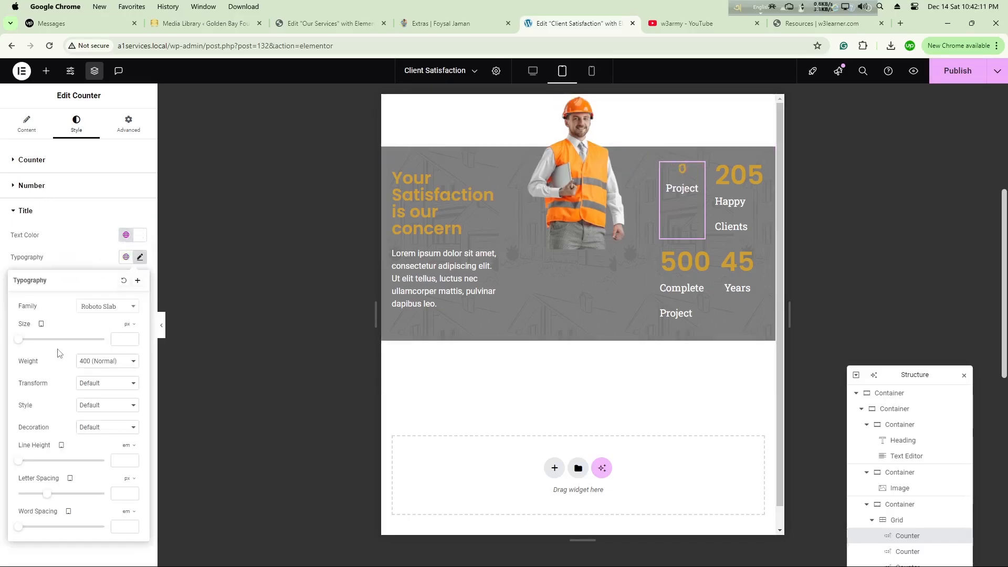
pyautogui.moveTo(19, 340); pyautogui.dragTo(25, 344)
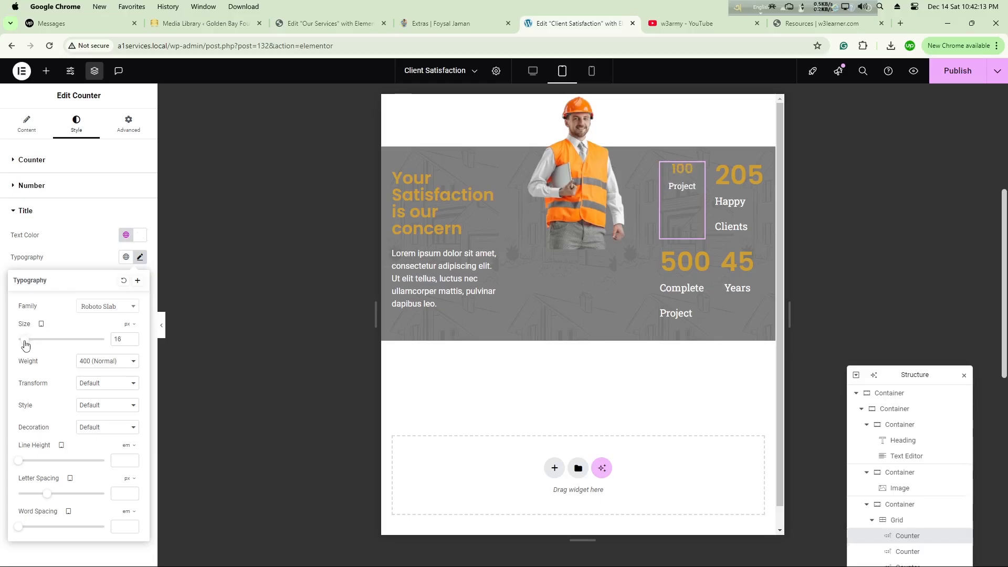
pyautogui.click(132, 342)
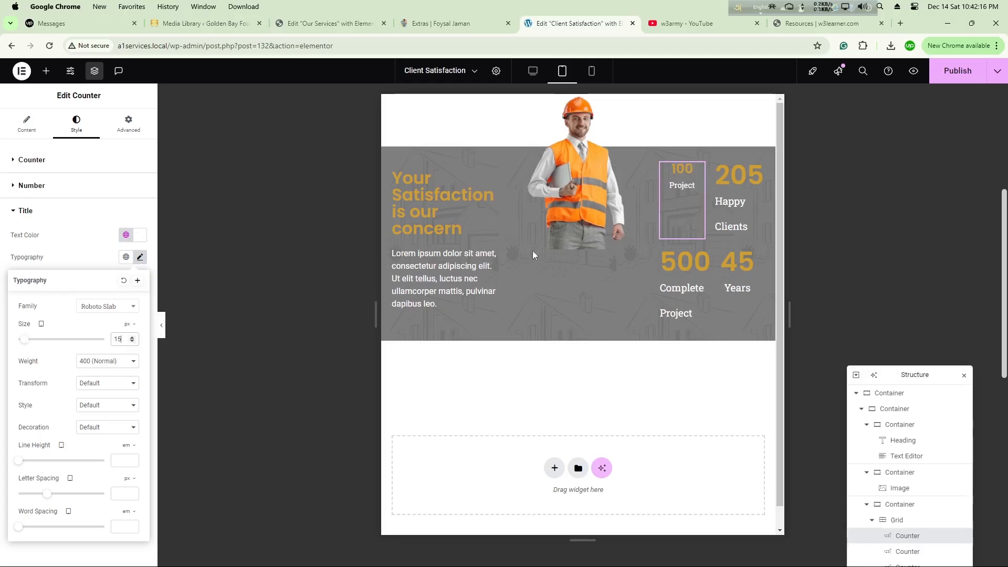
# Step: Copy the first counter and paste its style onto the other three counters in the grid
pyautogui.rightClick(699, 175)
pyautogui.click(717, 219)
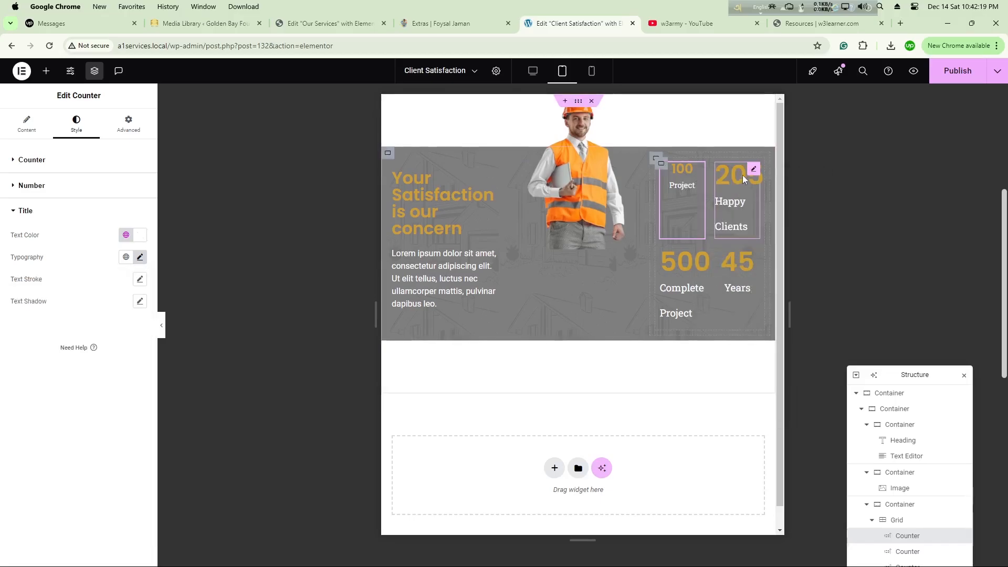
pyautogui.rightClick(754, 176)
pyautogui.click(776, 260)
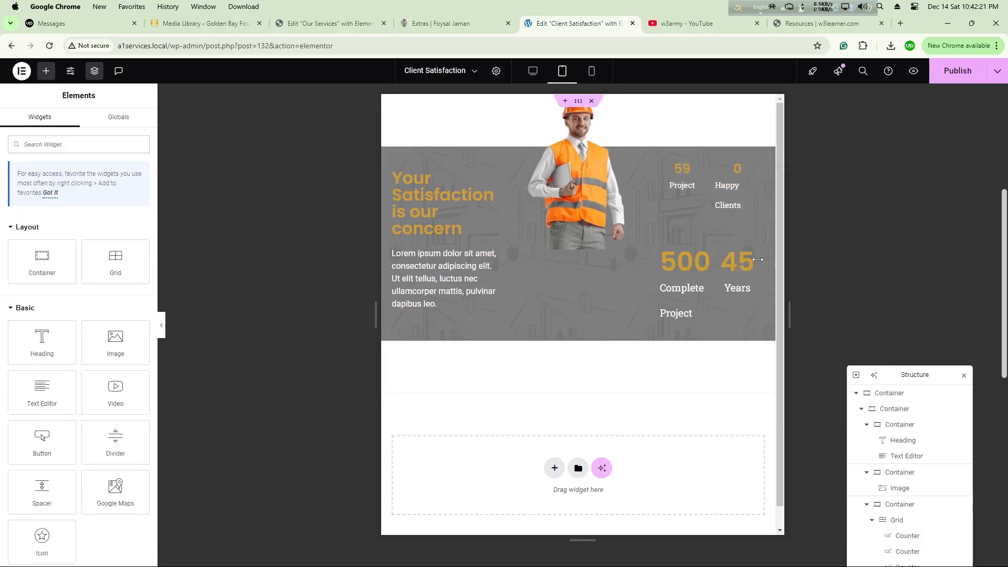
pyautogui.rightClick(700, 261)
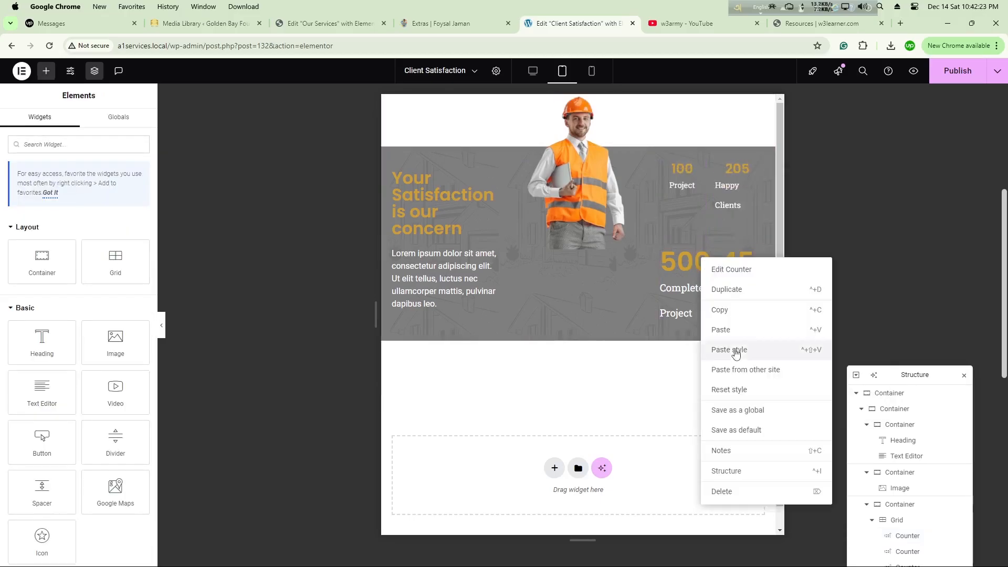
pyautogui.click(736, 349)
pyautogui.rightClick(749, 258)
pyautogui.click(783, 336)
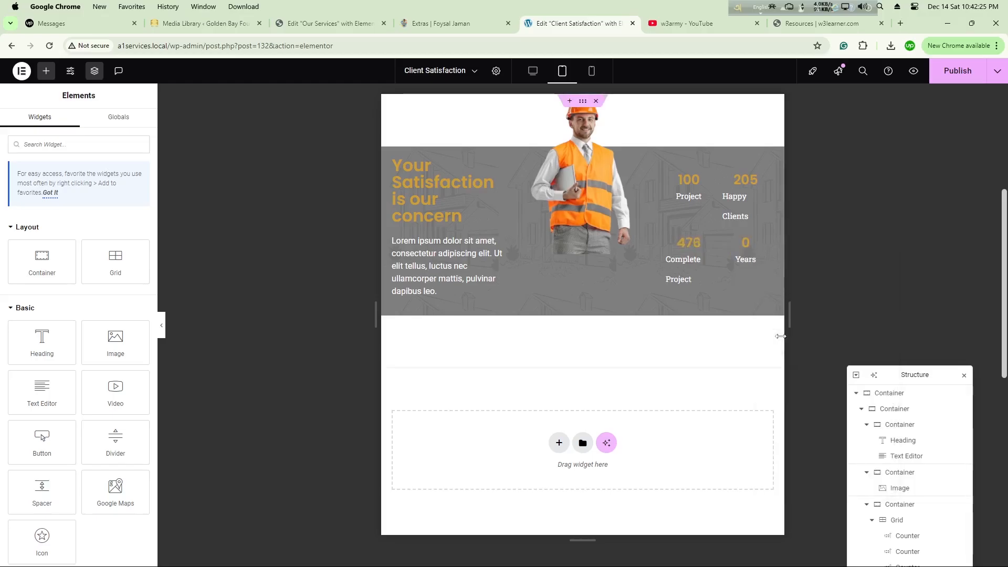
# Step: Set the tablet font size of the "Your Satisfaction is our concern" heading to 19 px
pyautogui.click(746, 200)
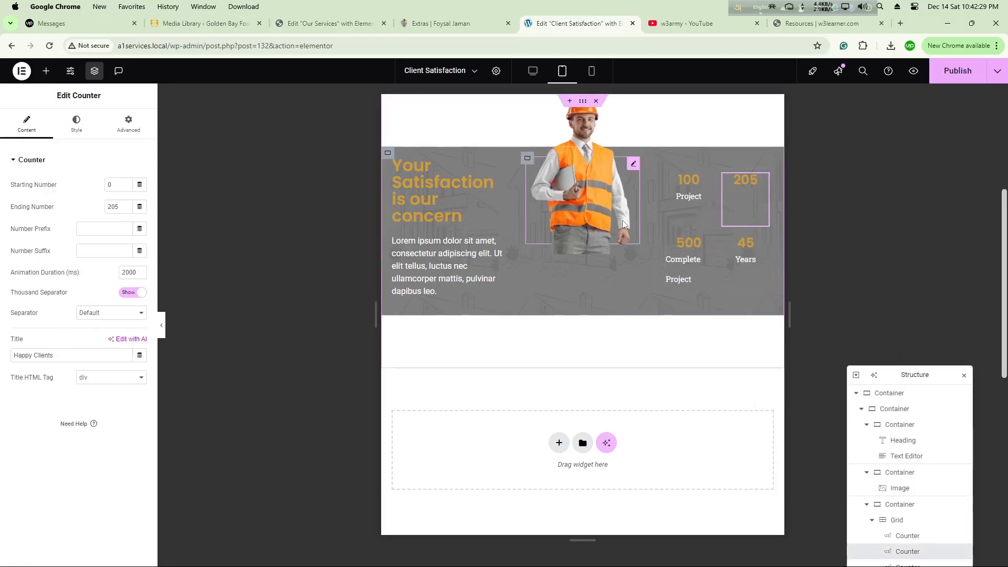
pyautogui.click(415, 210)
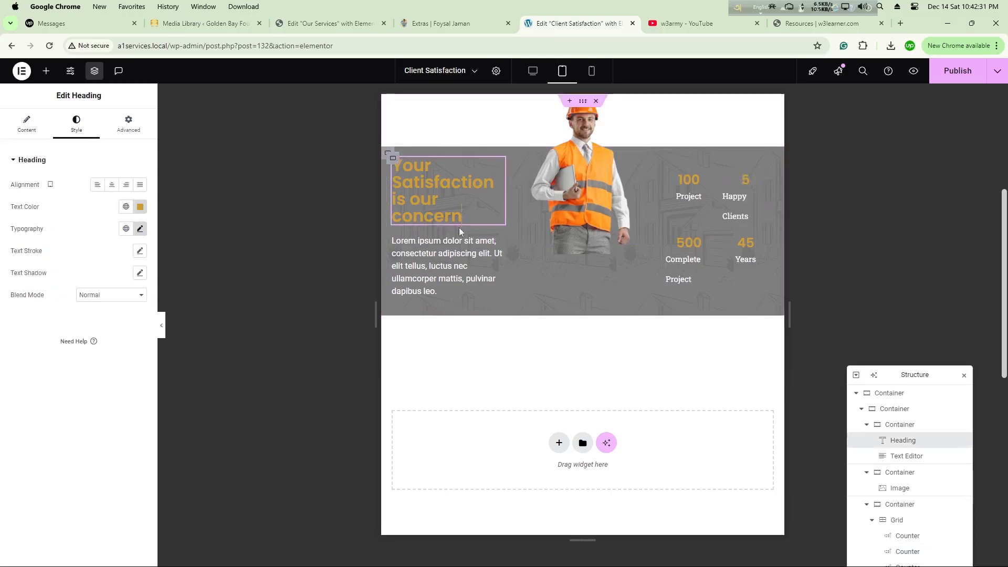
pyautogui.click(139, 229)
pyautogui.click(24, 312)
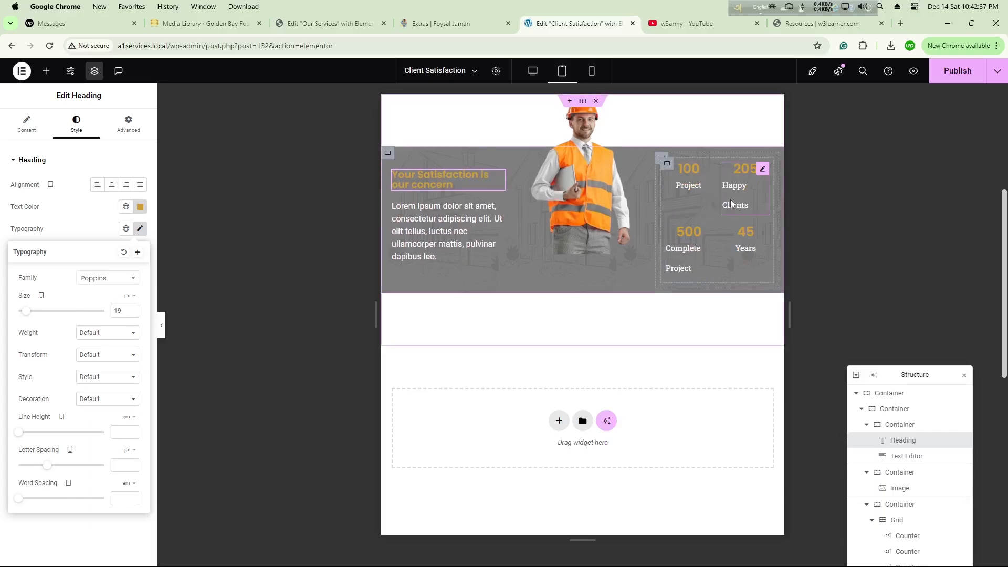
# Step: Set the tablet padding of the third column's container to 0 px on all sides
pyautogui.click(662, 159)
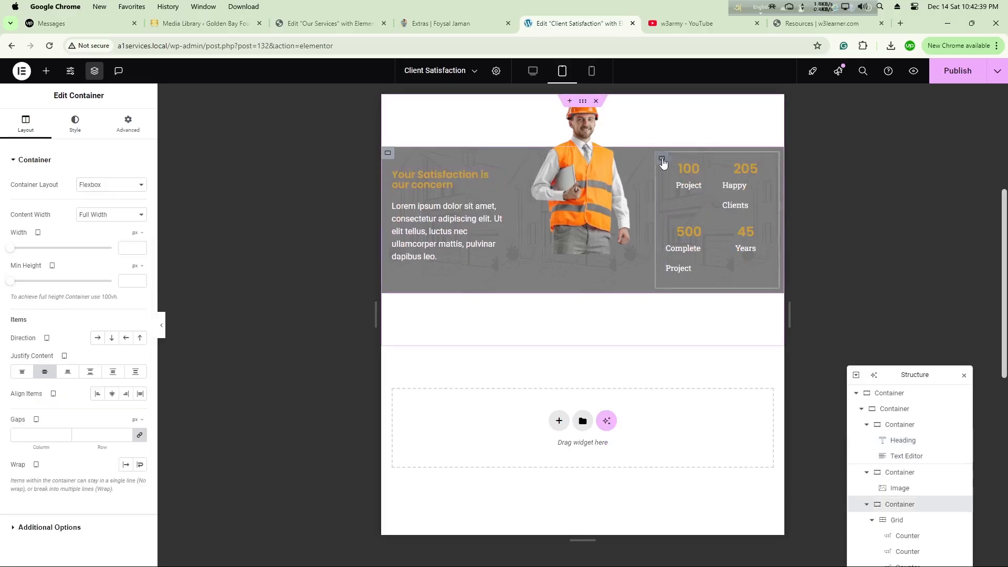
pyautogui.click(119, 133)
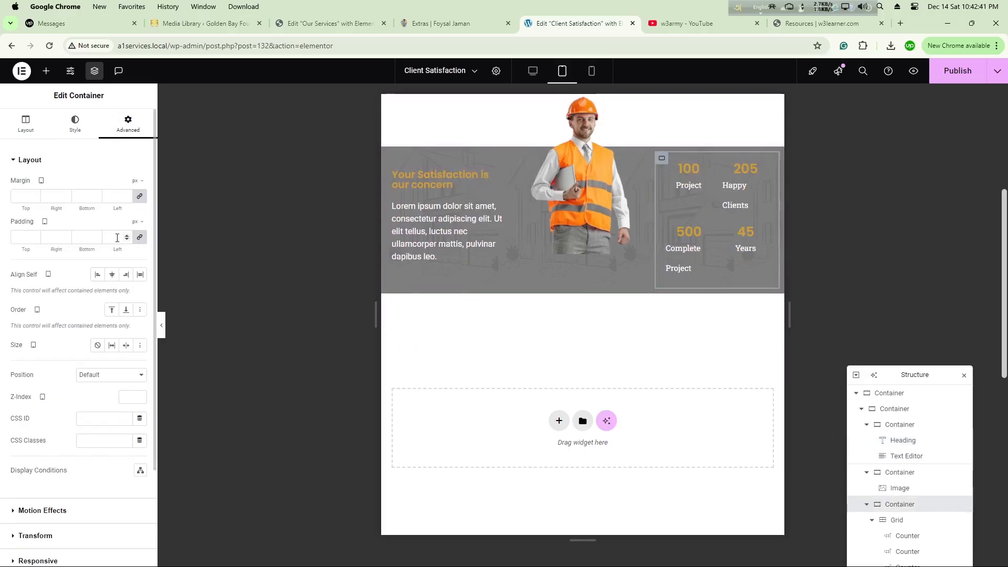
pyautogui.click(117, 238)
pyautogui.write('0')
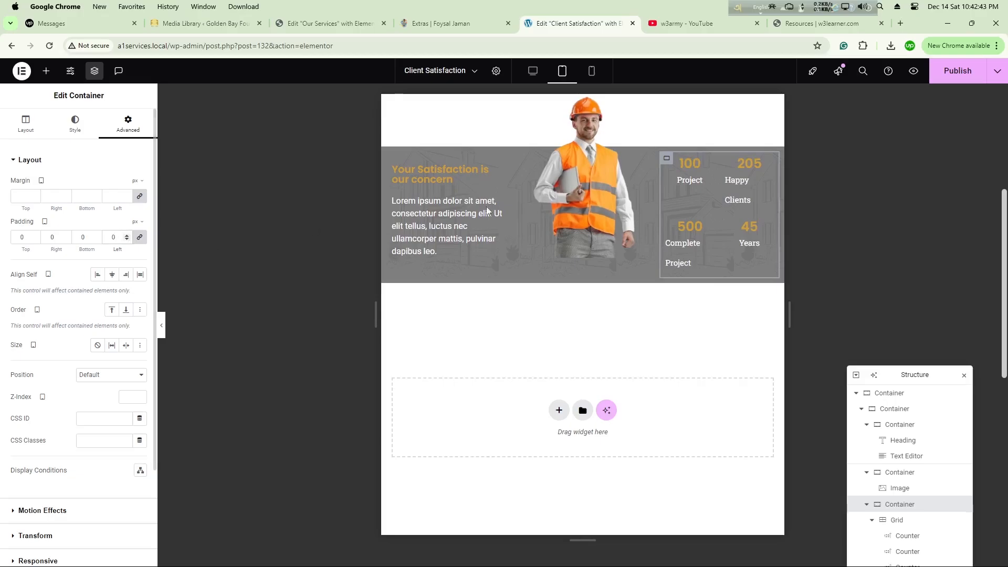
# Step: Shorten the second counter's title to "Clients" and the third counter's title to "Project"
pyautogui.click(750, 188)
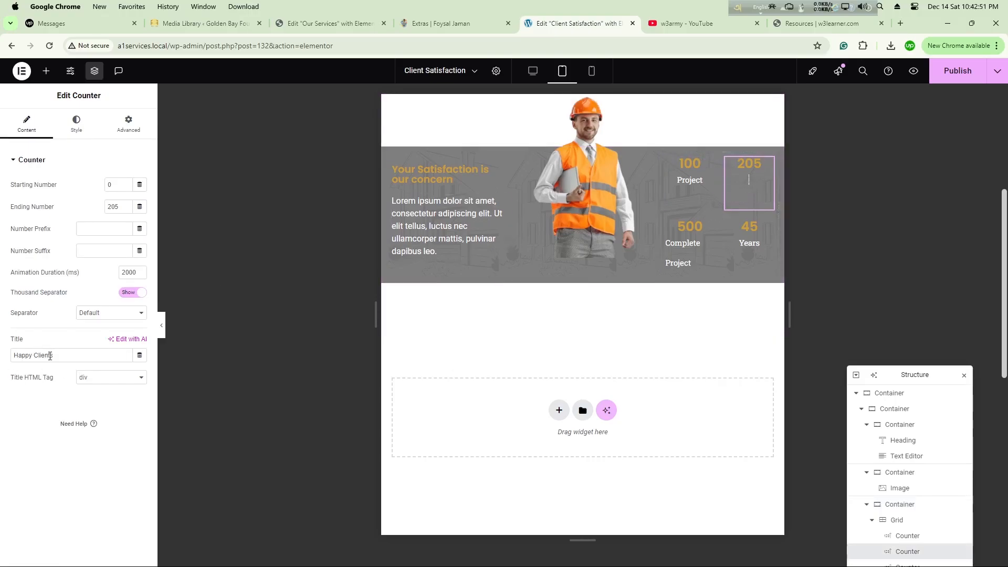
pyautogui.tripleClick(50, 356)
pyautogui.write('Clients')
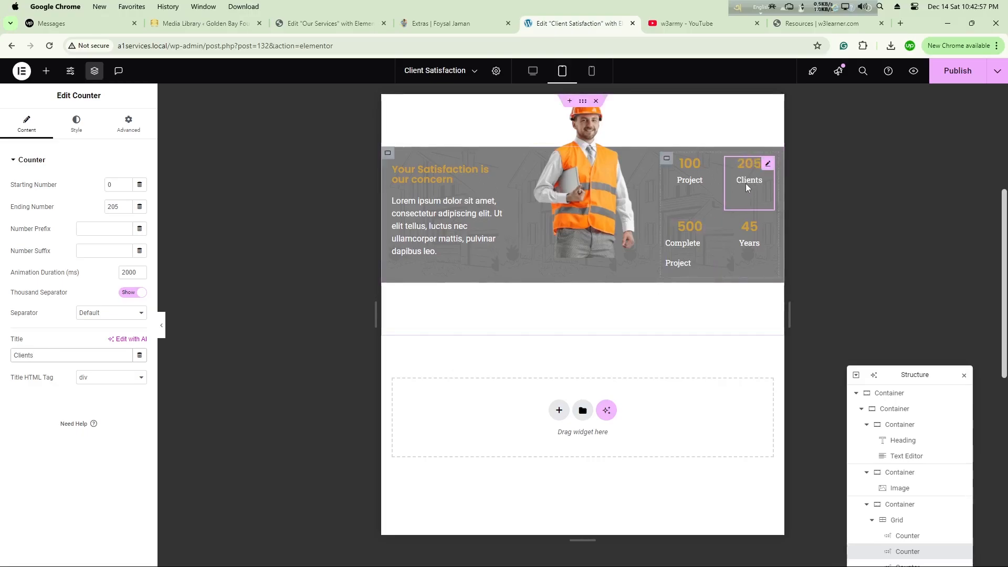
pyautogui.click(689, 236)
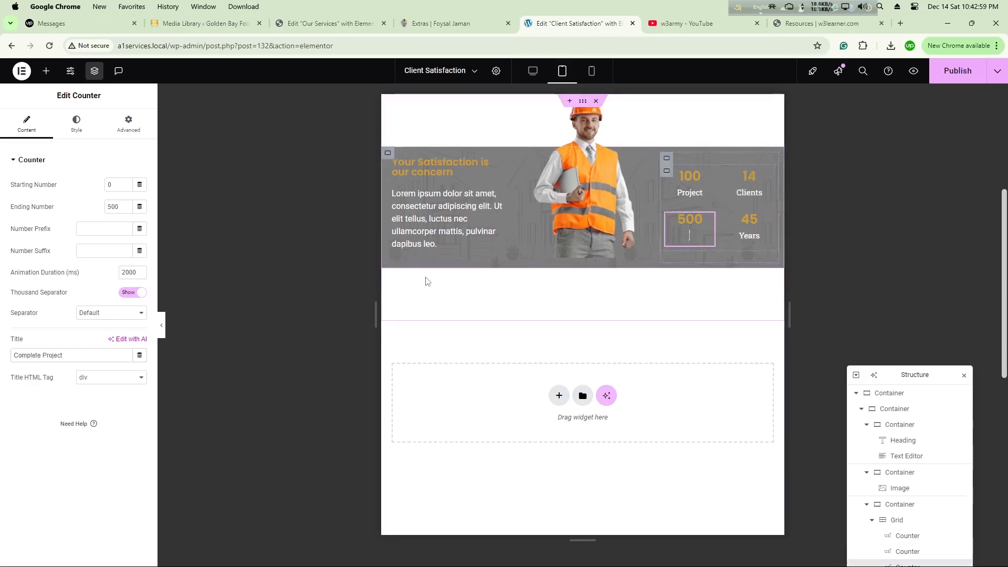
pyautogui.doubleClick(29, 357)
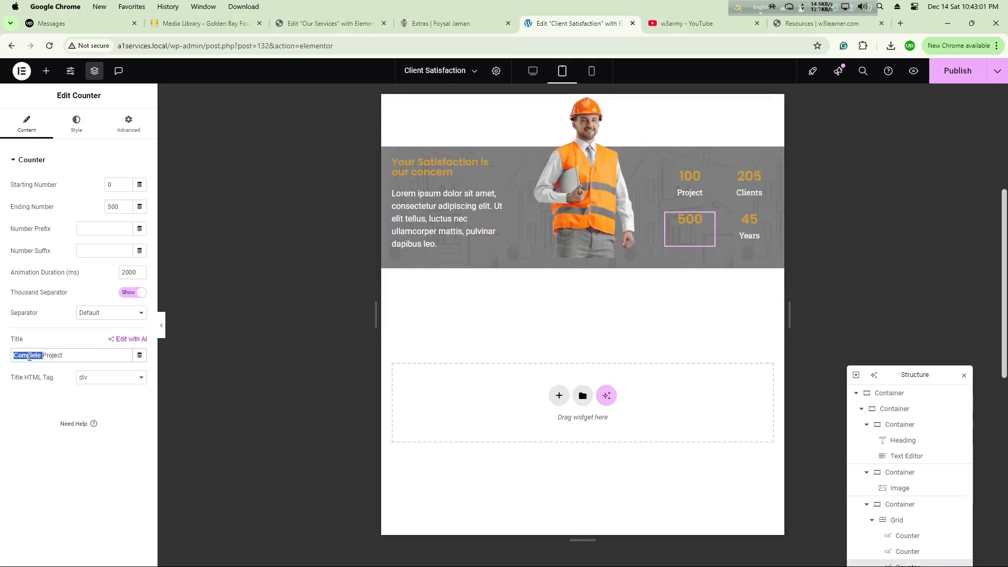
pyautogui.press('BackSpace')
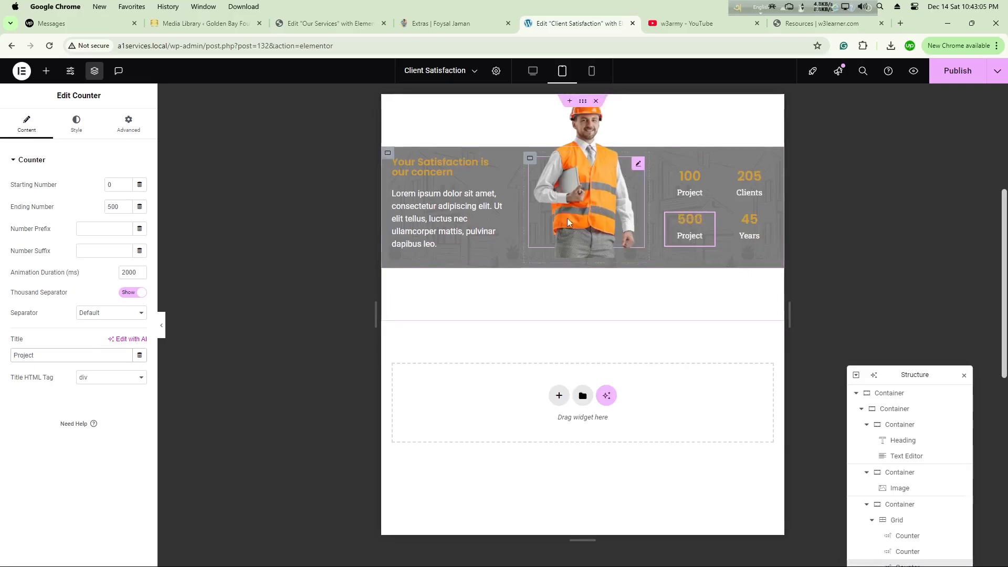
# Step: Reset and unlink the worker image's tablet margins, then enlarge the image's width to about 99%
pyautogui.click(639, 167)
pyautogui.click(128, 124)
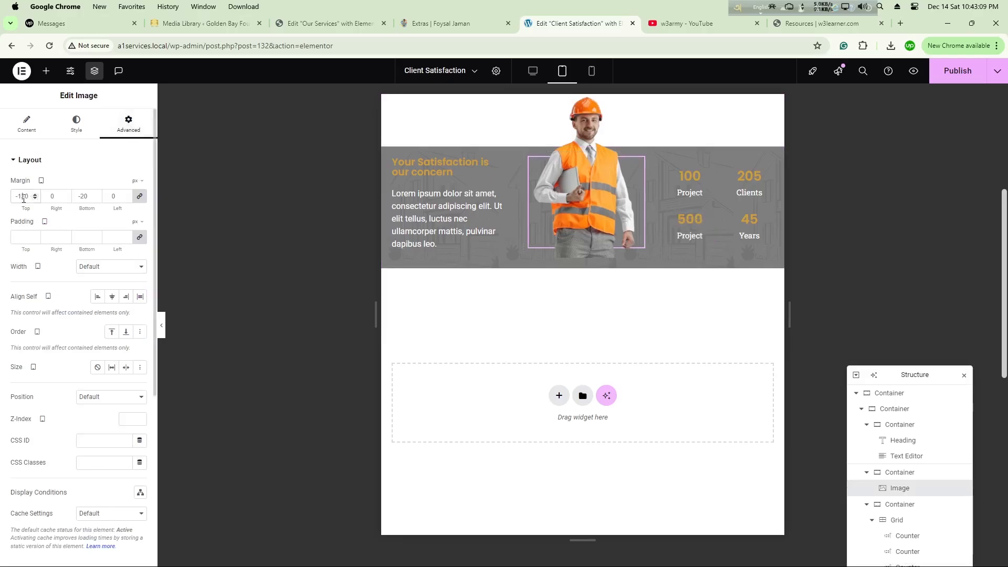
pyautogui.write('0')
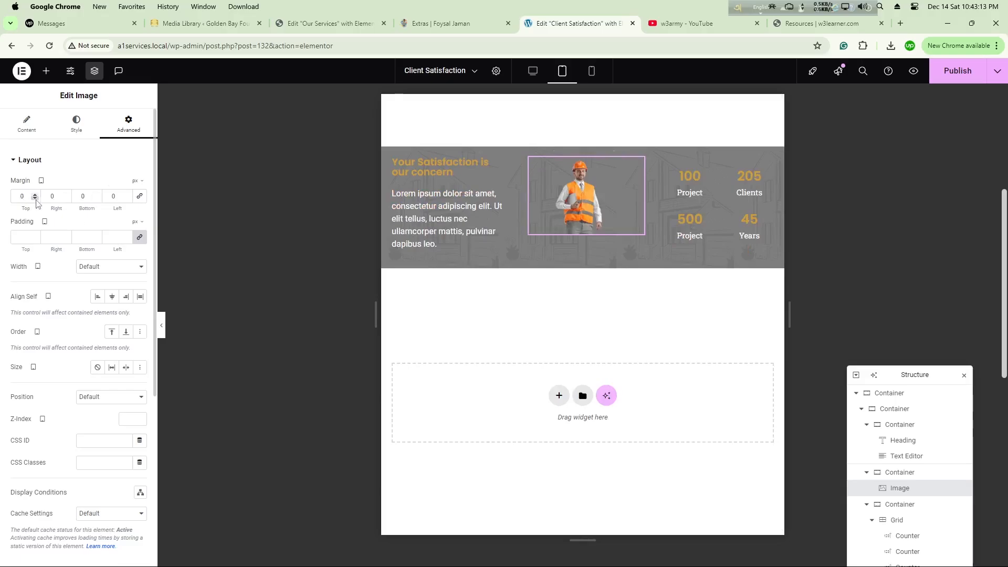
pyautogui.click(36, 199)
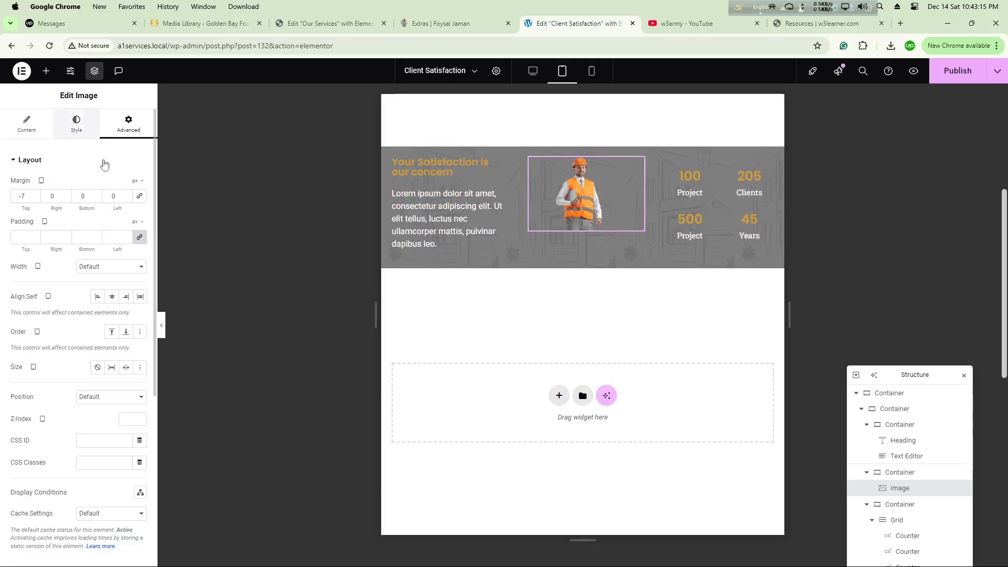
pyautogui.click(76, 123)
pyautogui.moveTo(12, 219); pyautogui.dragTo(112, 228)
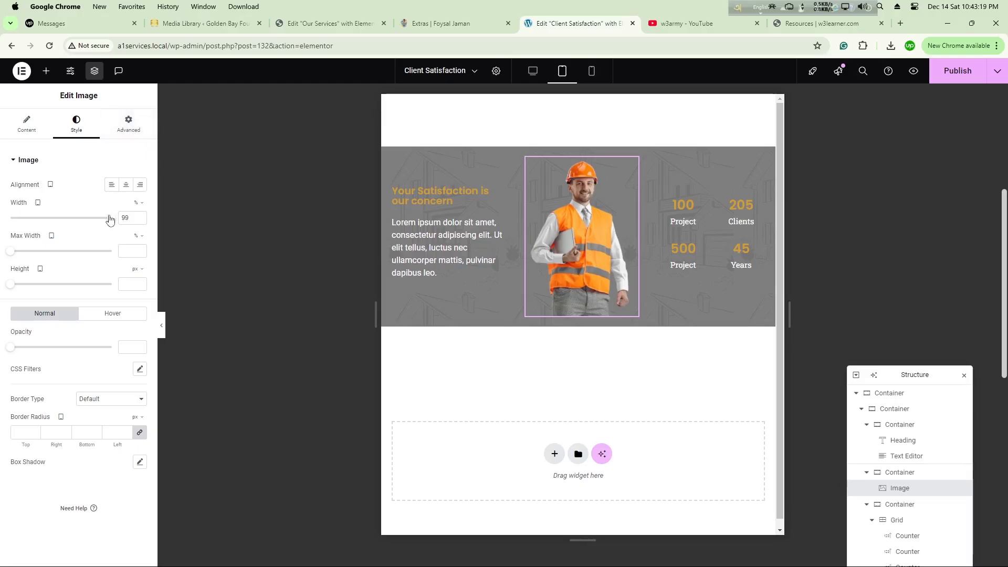
# Step: Set the worker image's tablet margins to -115 px at the top and -20 px at the bottom
pyautogui.click(132, 131)
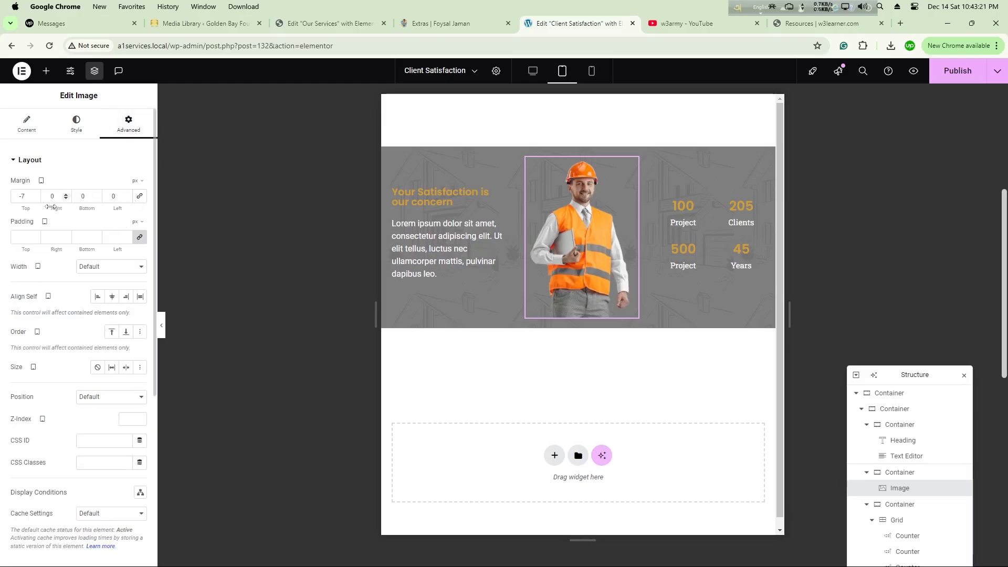
pyautogui.click(36, 199)
pyautogui.moveTo(36, 199); pyautogui.dragTo(96, 200)
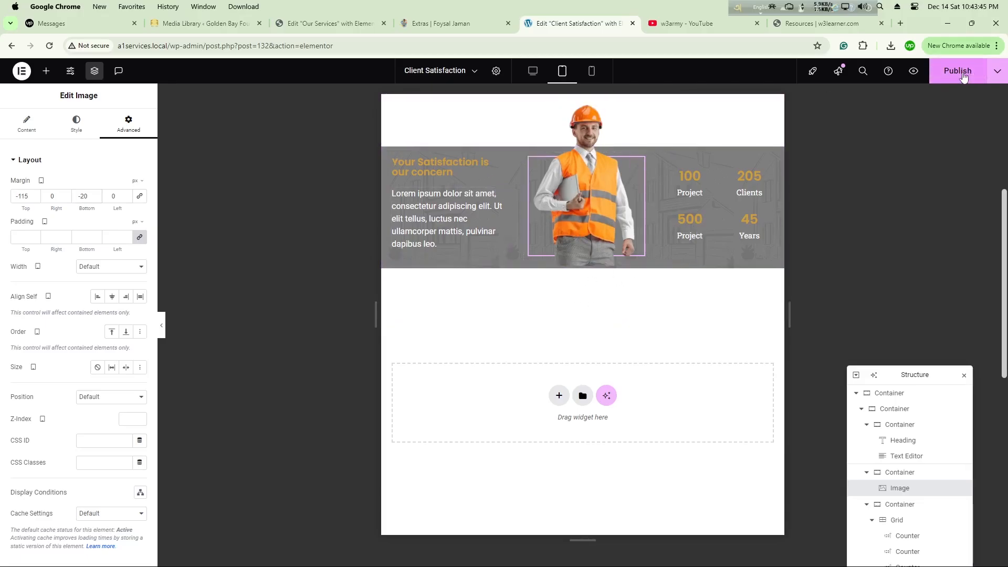
# Step: Publish the tablet layout changes and switch to the mobile view
pyautogui.click(964, 76)
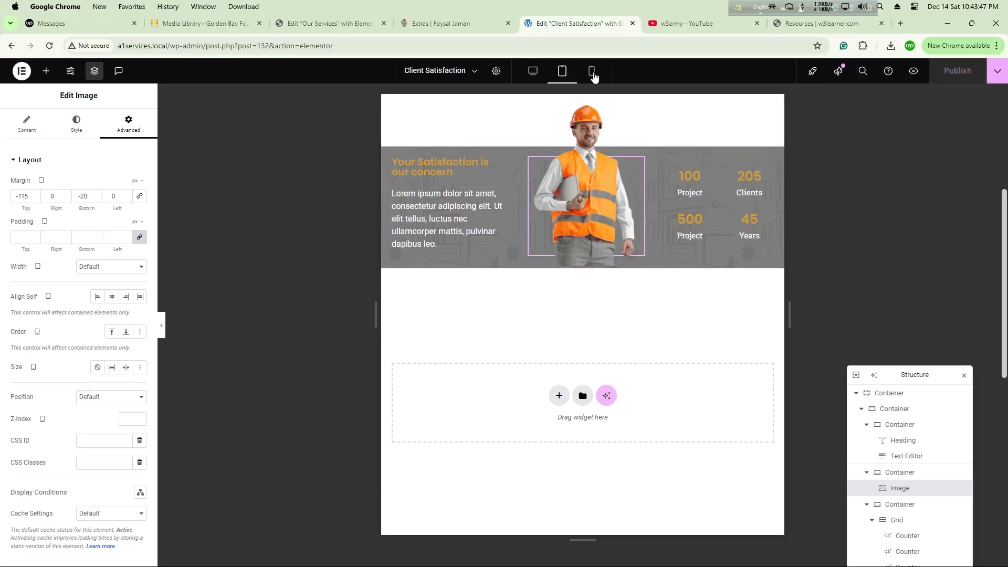
pyautogui.click(592, 75)
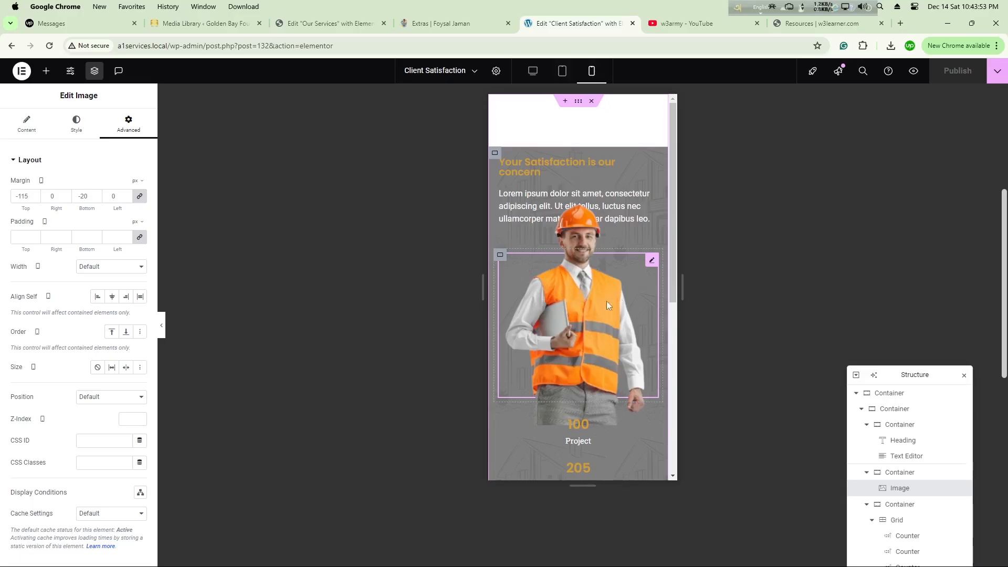
# Step: Hide the worker image on mobile portrait through its responsive visibility settings
pyautogui.scroll(-1, 607, 301)
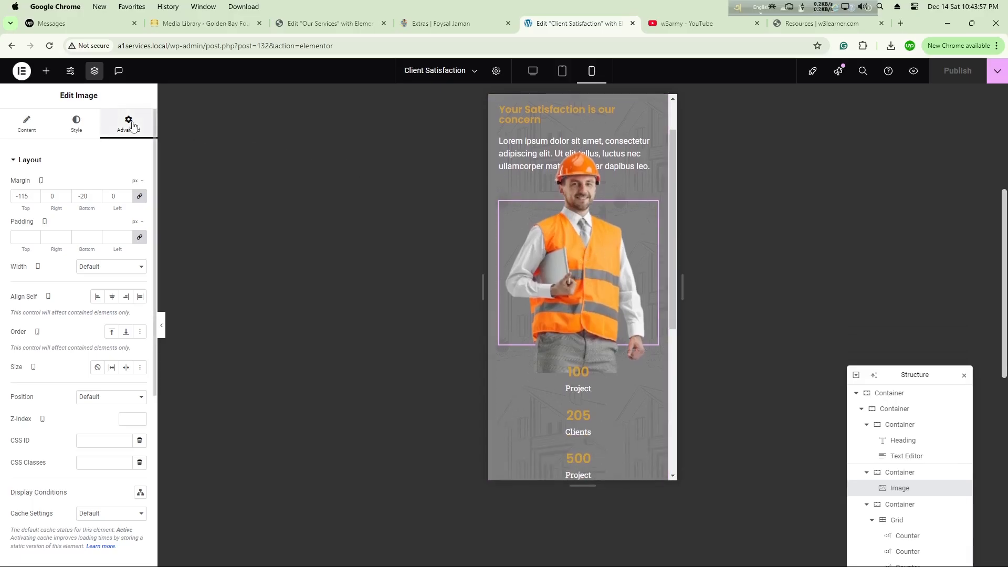
pyautogui.scroll(-5, 47, 334)
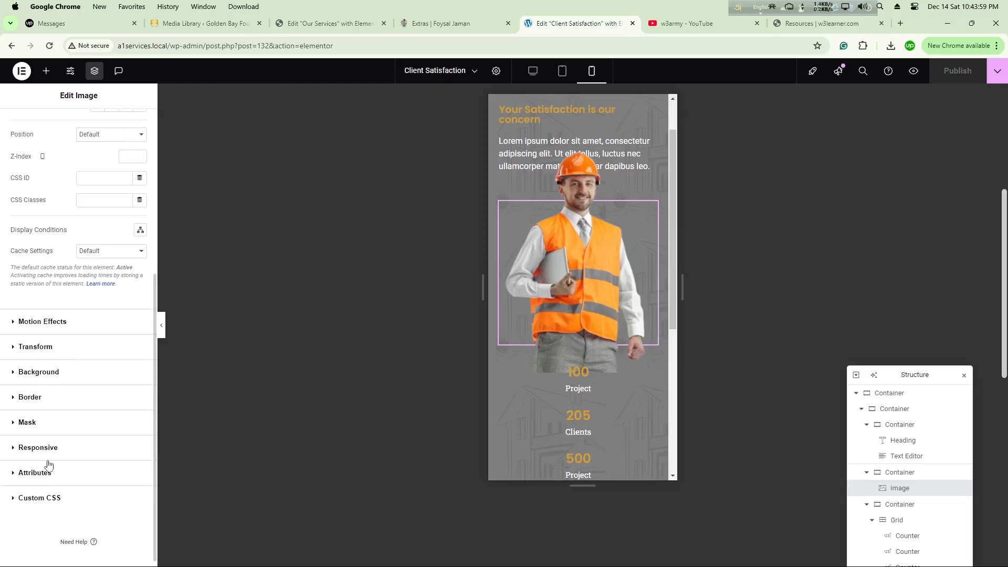
pyautogui.click(46, 449)
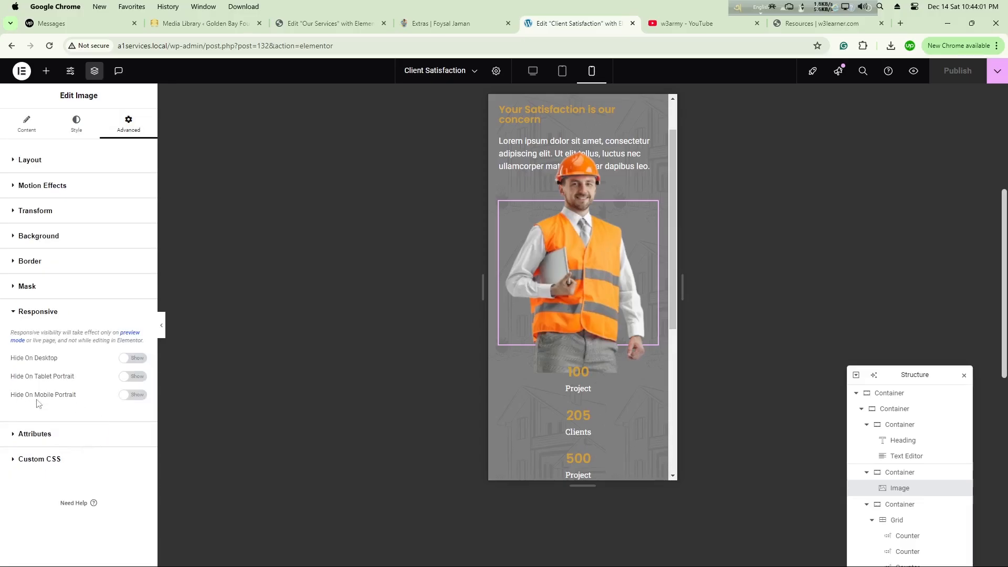
pyautogui.click(135, 397)
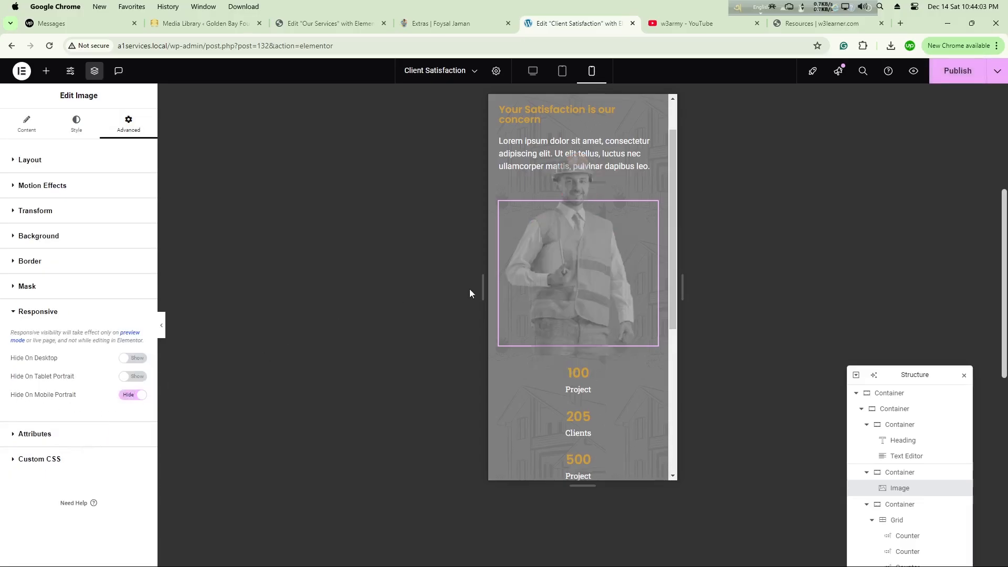
# Step: Set the counter grid's mobile layout to 2 columns and 1 row, and preview the section without the editing panel
pyautogui.scroll(-3, 566, 277)
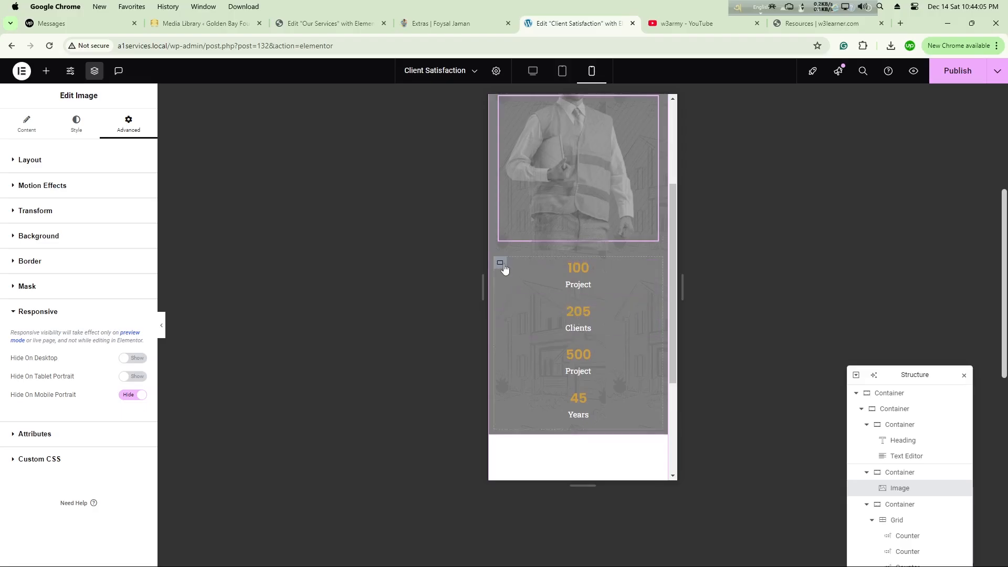
pyautogui.click(895, 520)
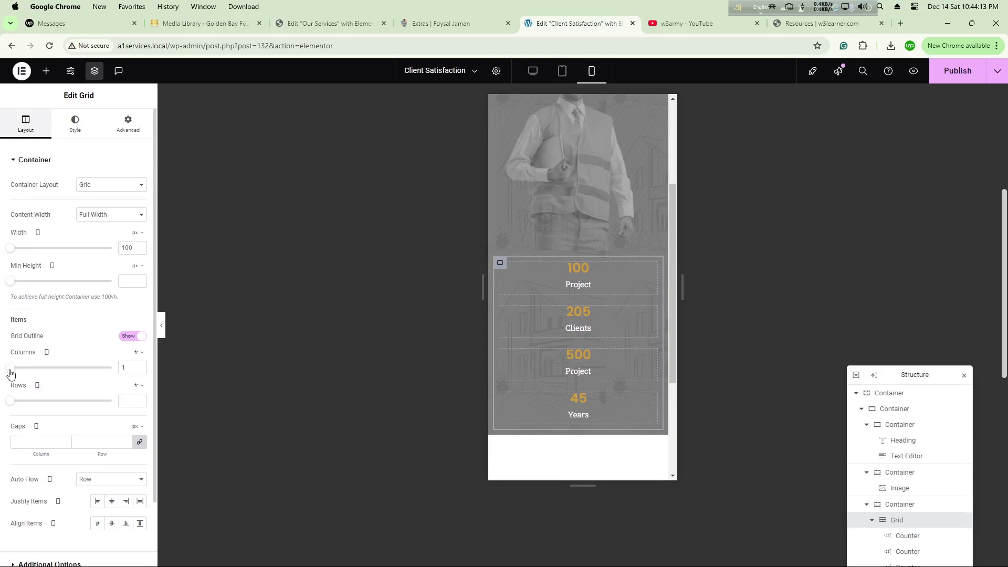
pyautogui.click(140, 366)
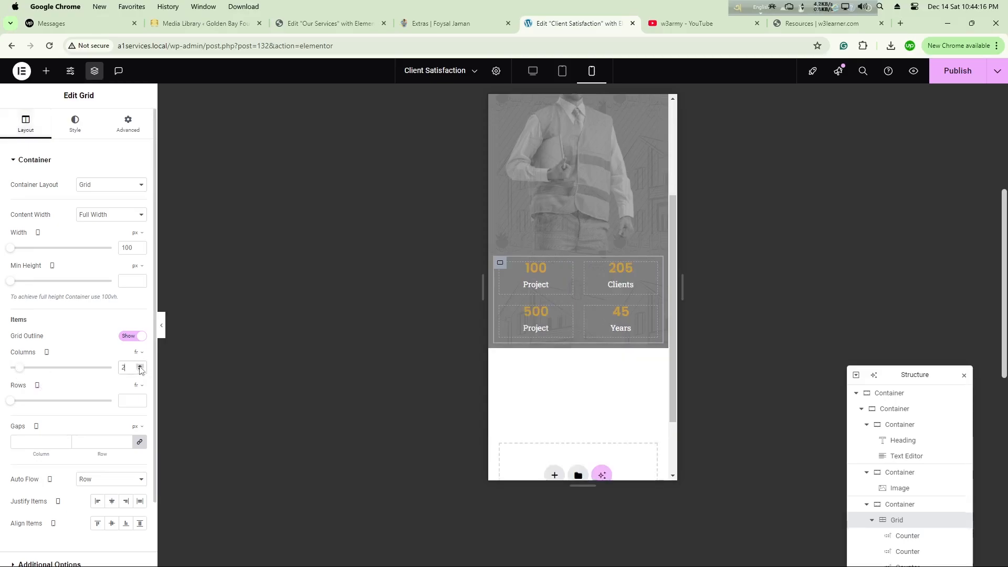
pyautogui.click(140, 401)
pyautogui.scroll(3, 597, 306)
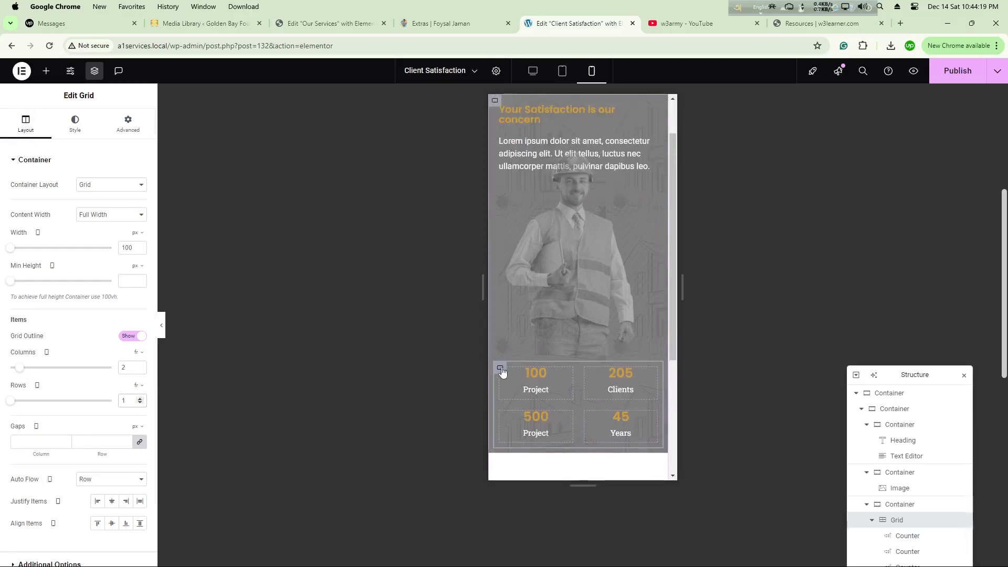
pyautogui.click(162, 326)
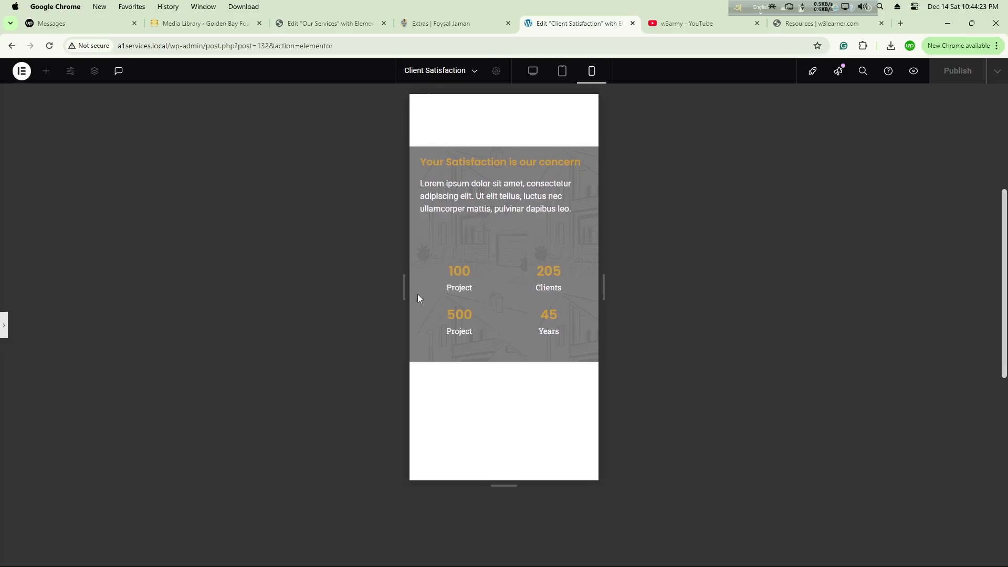
pyautogui.click(4, 325)
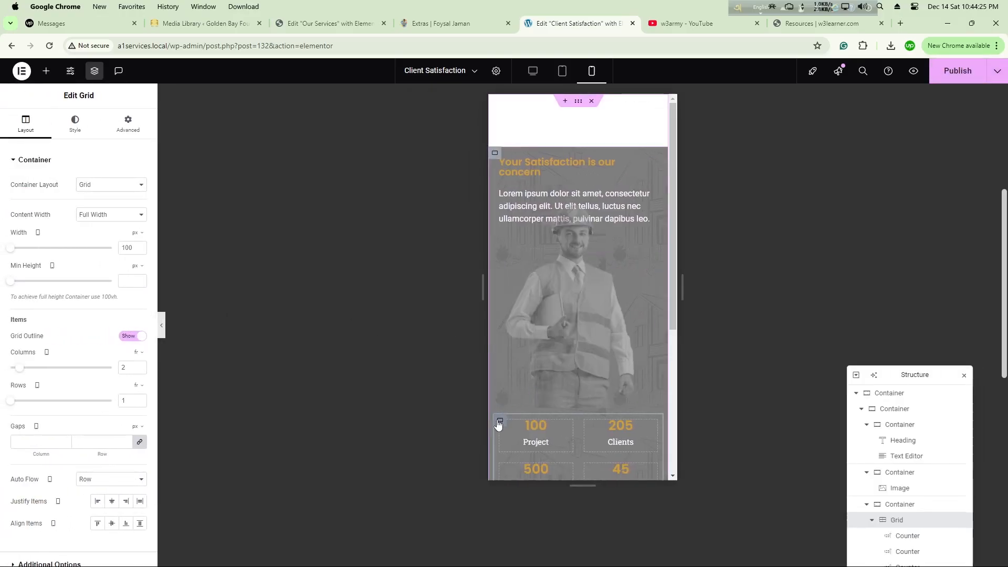
# Step: Unlink the counter grid's mobile margins and set the top margin to -70 px
pyautogui.click(128, 125)
pyautogui.click(140, 196)
pyautogui.click(35, 199)
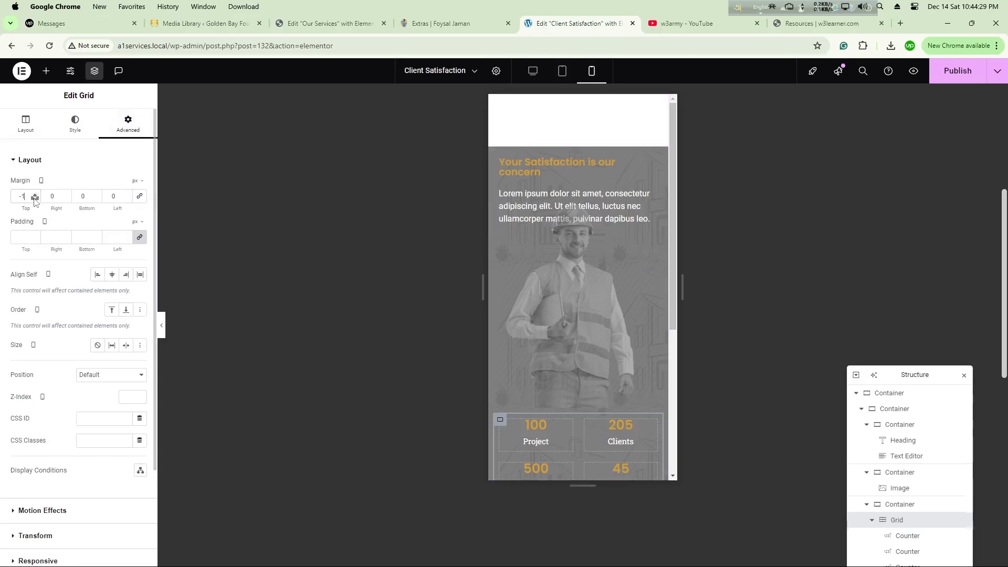
pyautogui.moveTo(35, 200); pyautogui.dragTo(35, 200)
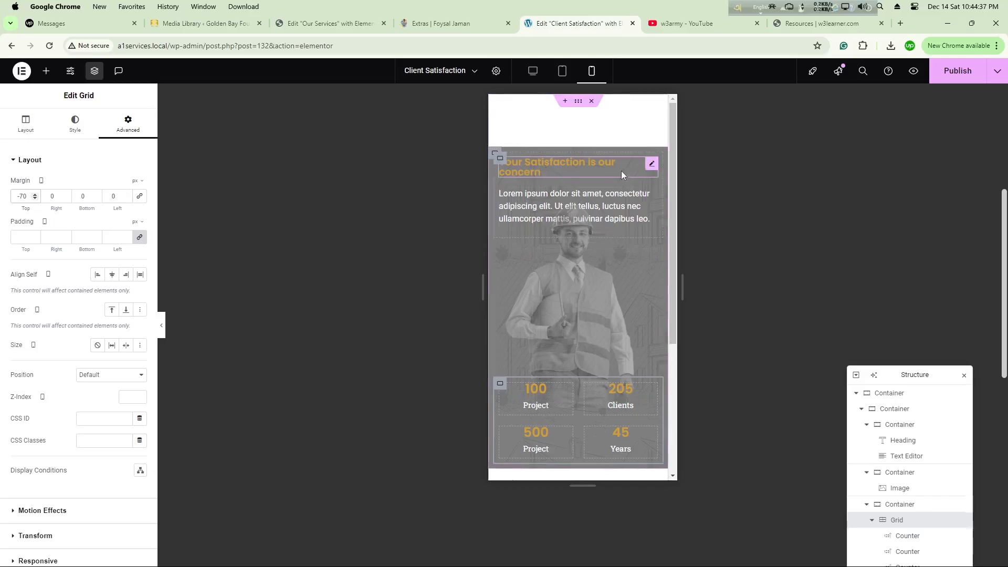
# Step: Center-align the heading and the paragraph text for mobile, and preview the section without the editing panel
pyautogui.click(652, 164)
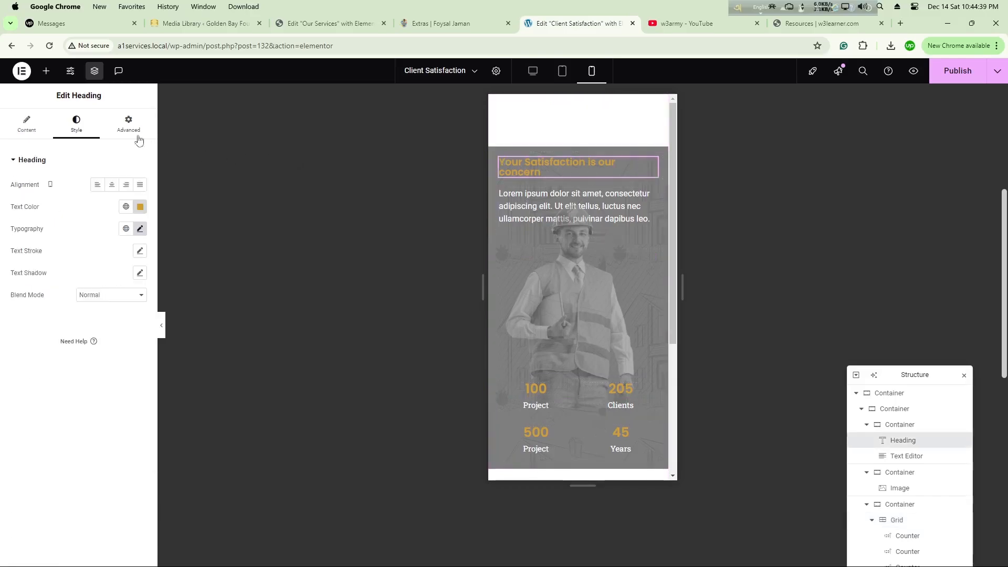
pyautogui.click(111, 185)
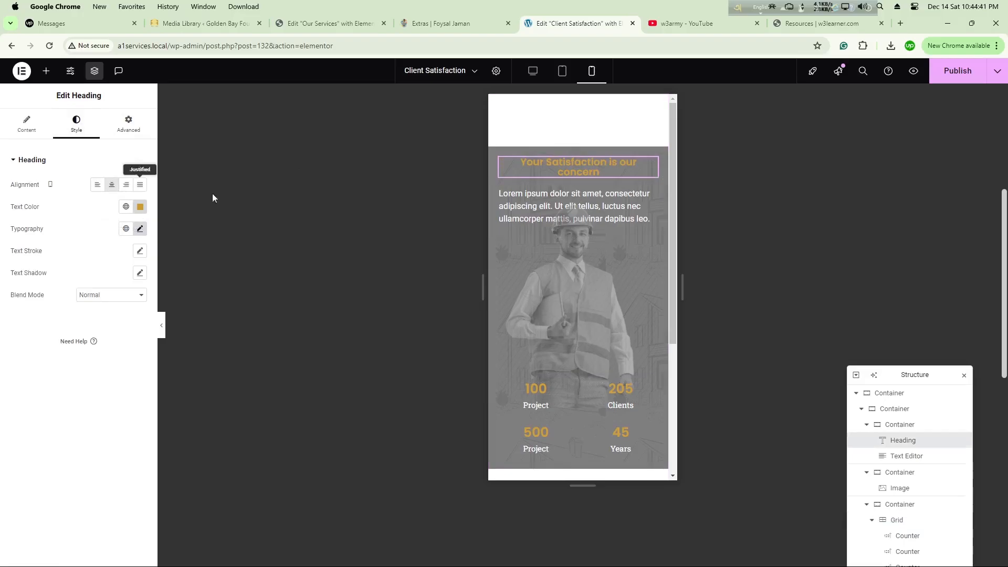
pyautogui.click(579, 208)
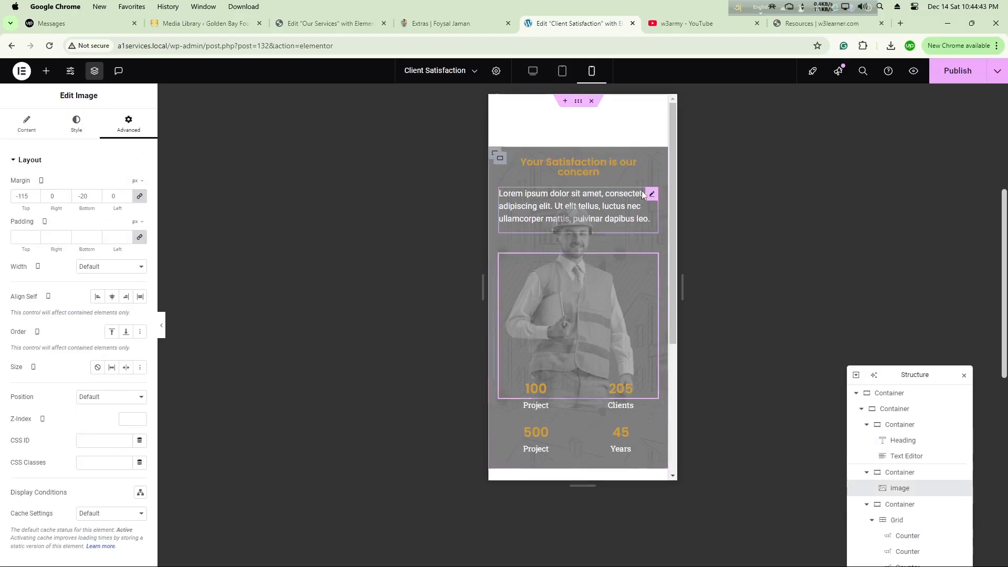
pyautogui.click(643, 193)
pyautogui.click(112, 187)
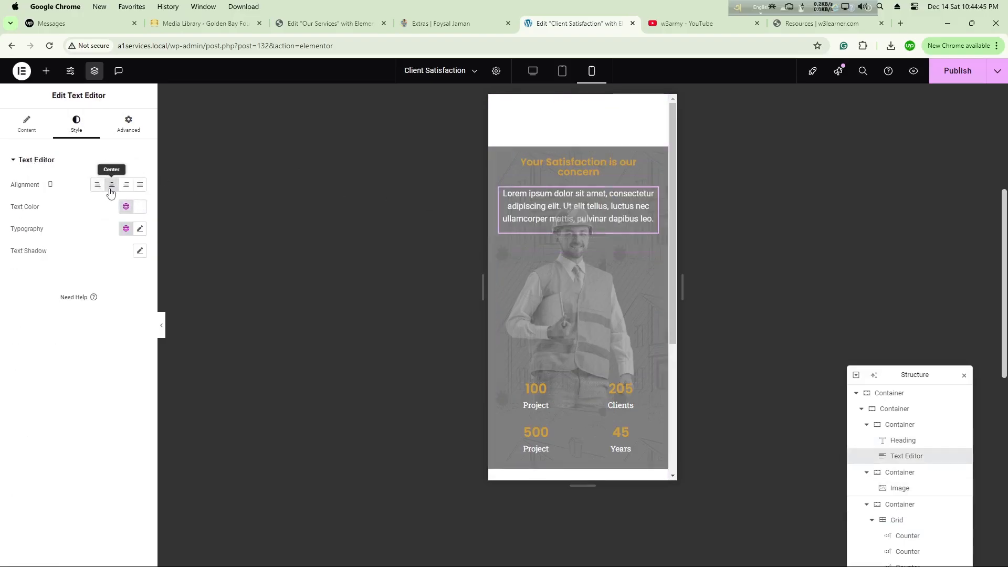
pyautogui.click(161, 327)
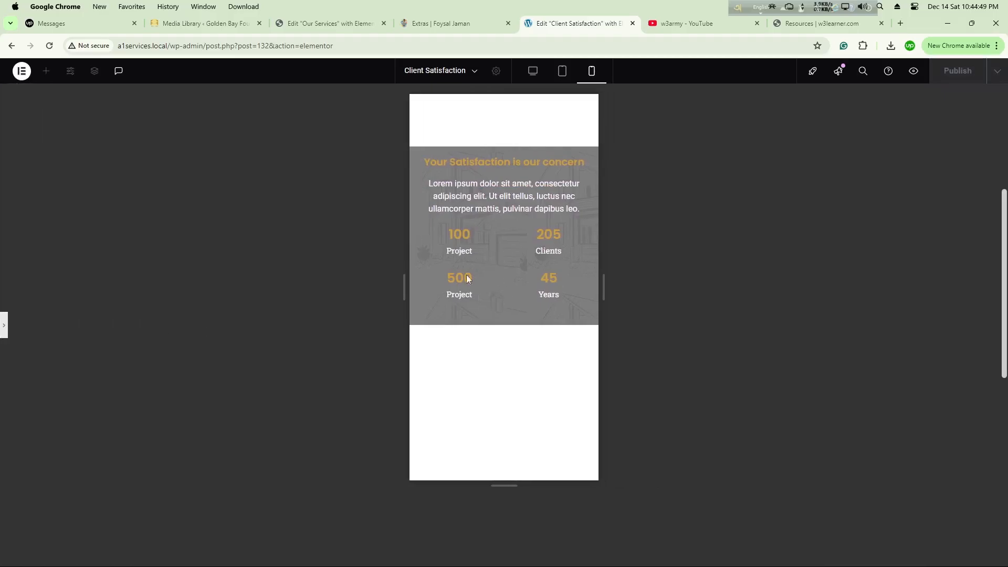
pyautogui.click(4, 326)
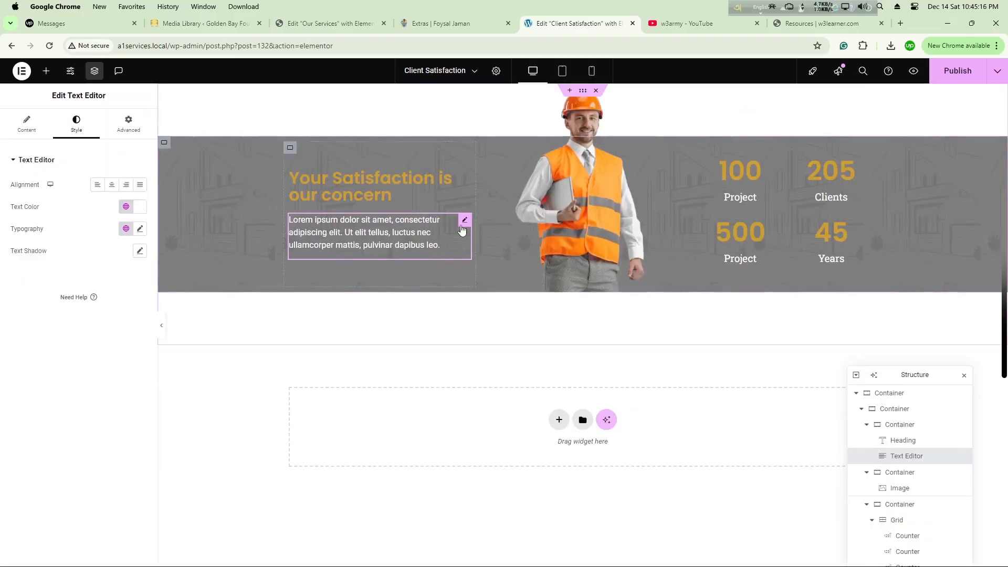